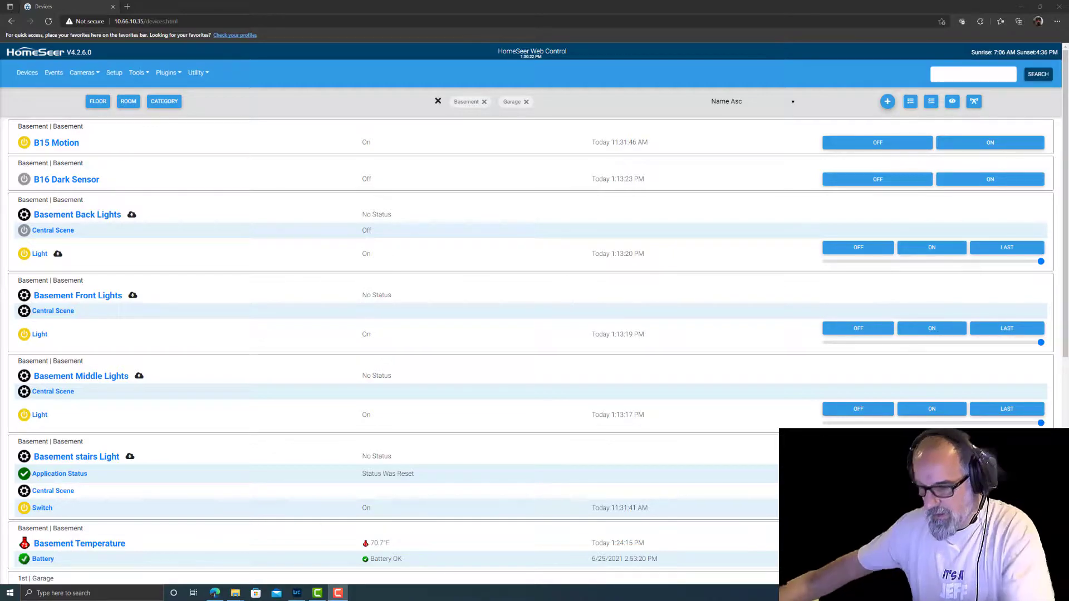
# Start a new security device in the BLRF plug-in with location "1st Floor" and name "Hallway Door"
pyautogui.click(167, 72)
pyautogui.moveTo(180, 170)
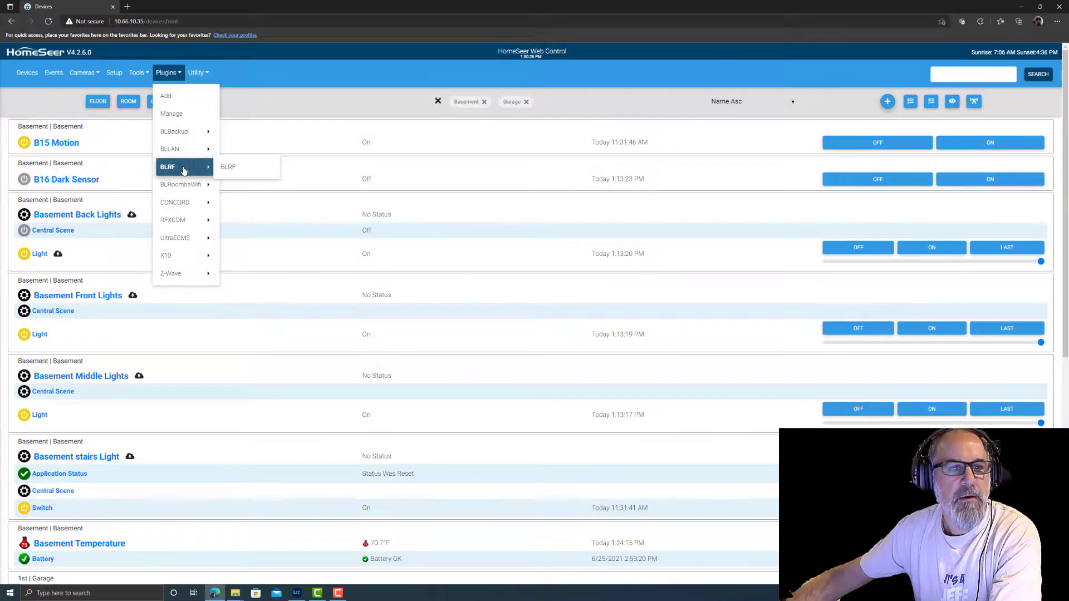
pyautogui.click(245, 170)
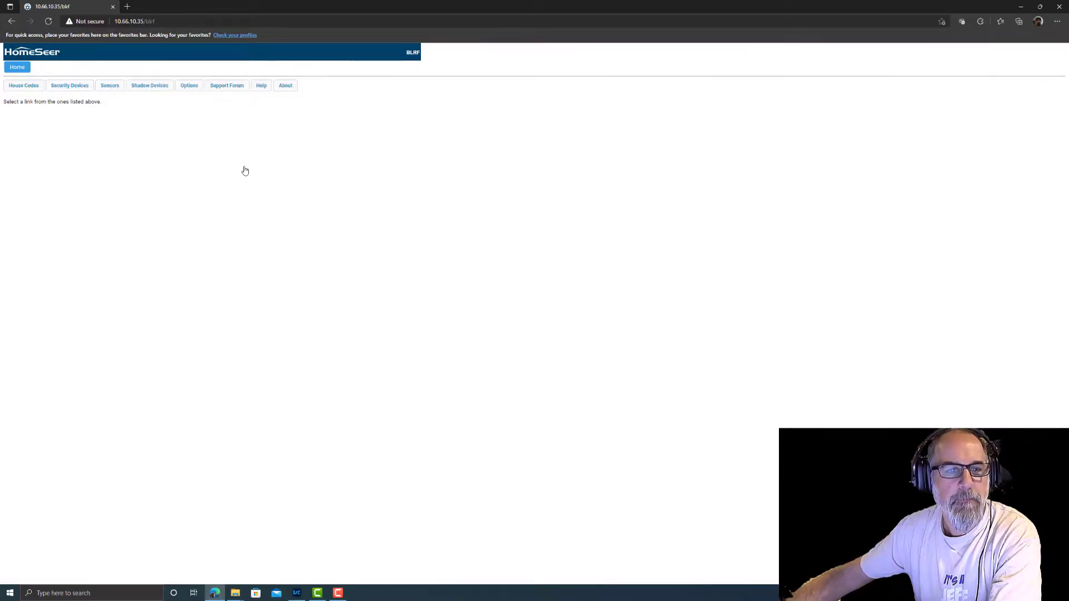
pyautogui.click(69, 87)
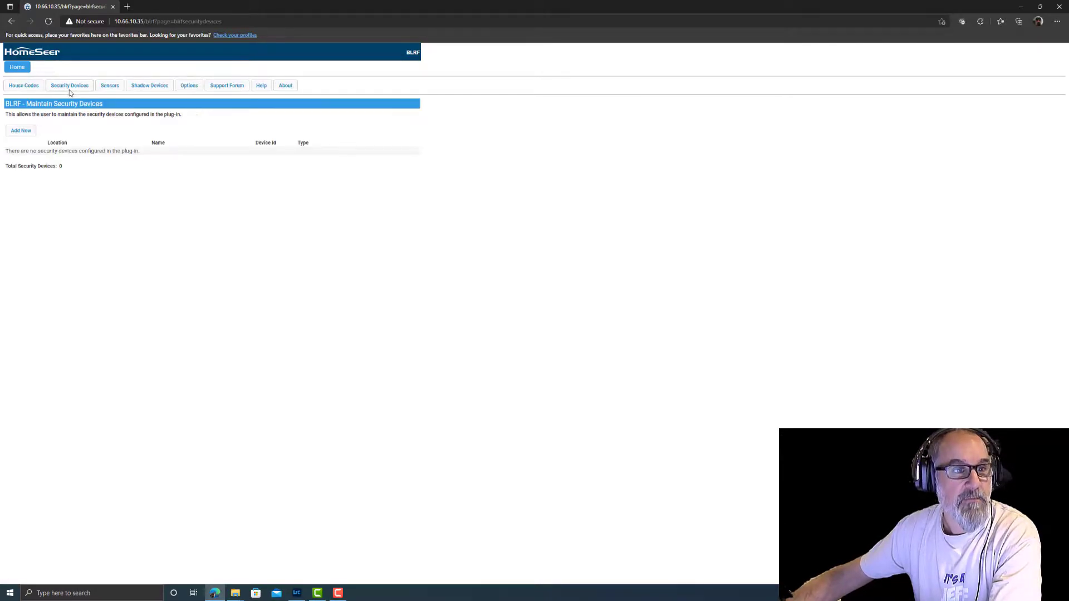
pyautogui.click(21, 130)
pyautogui.click(19, 154)
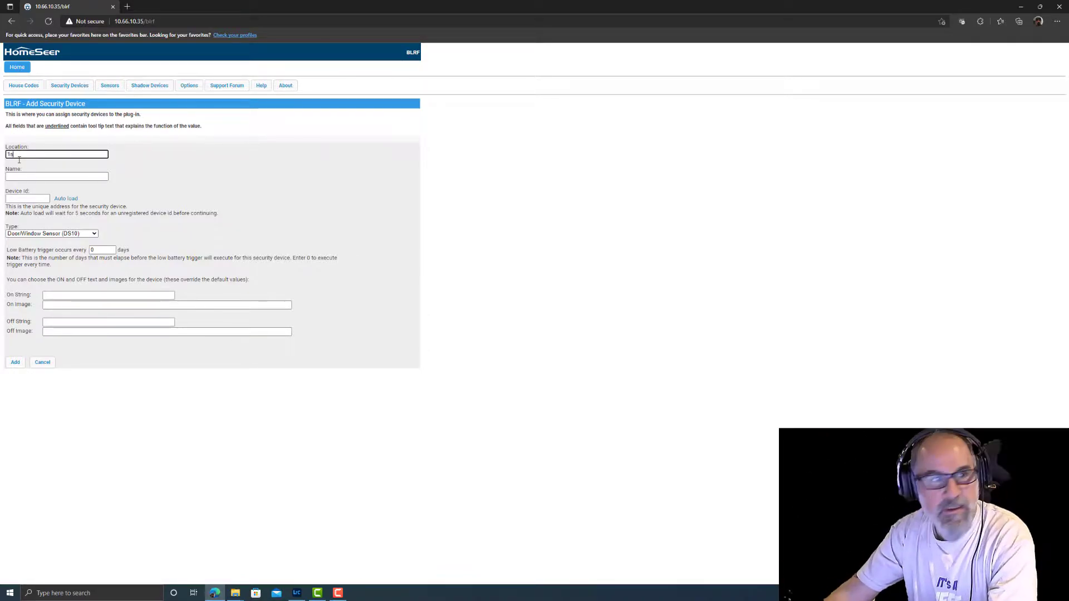
pyautogui.write('1st Floor')
pyautogui.press('Tab')
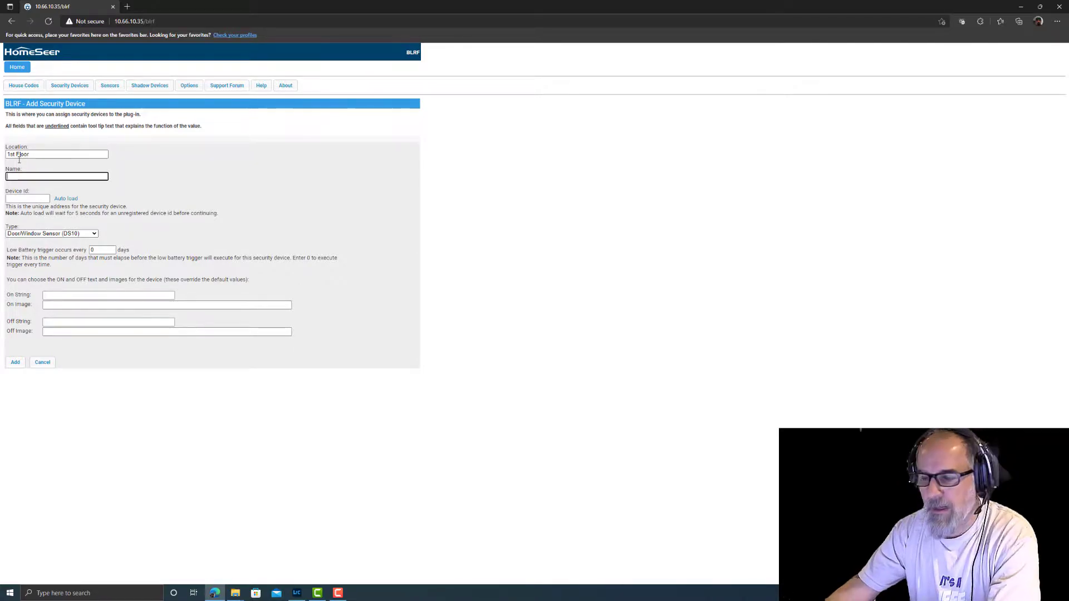
pyautogui.write('Hallway ')
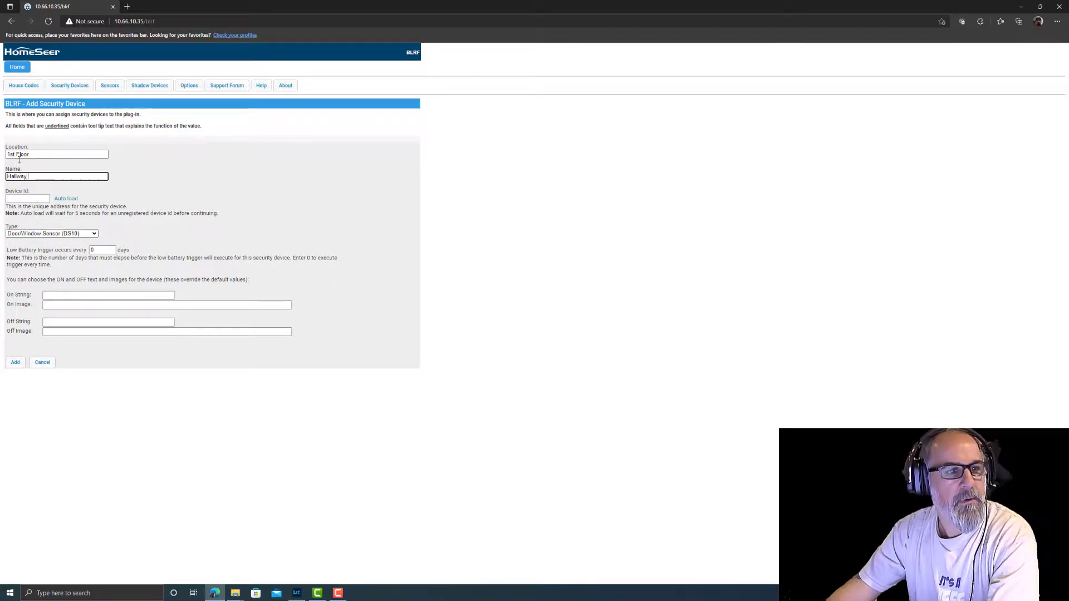
pyautogui.write('Door')
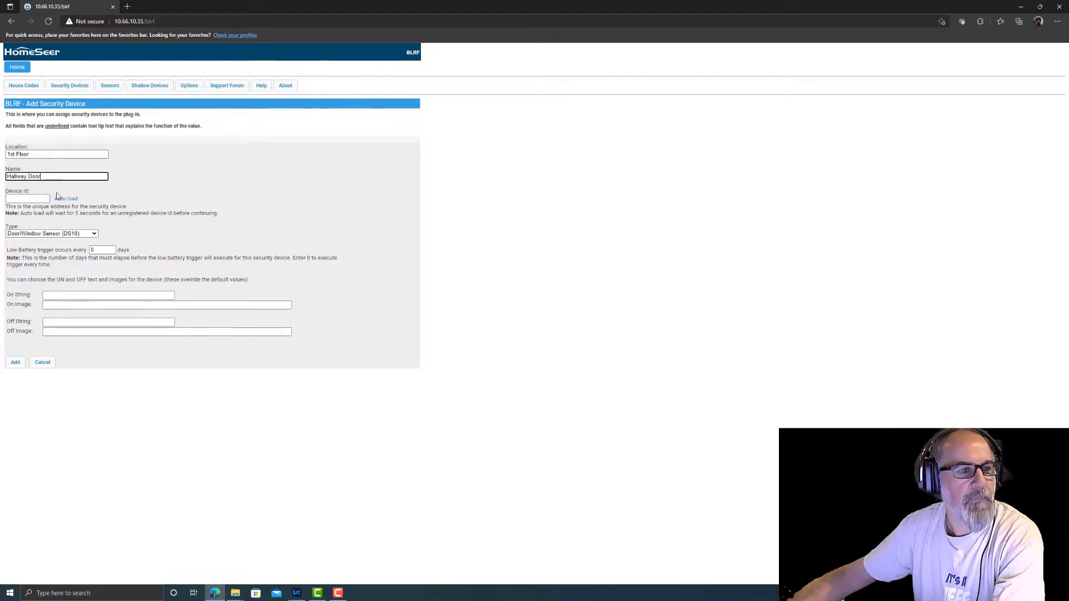
# Auto-load the sensor's device ID, keep the type Door/Window Sensor (DS10), and add the device
pyautogui.click(67, 200)
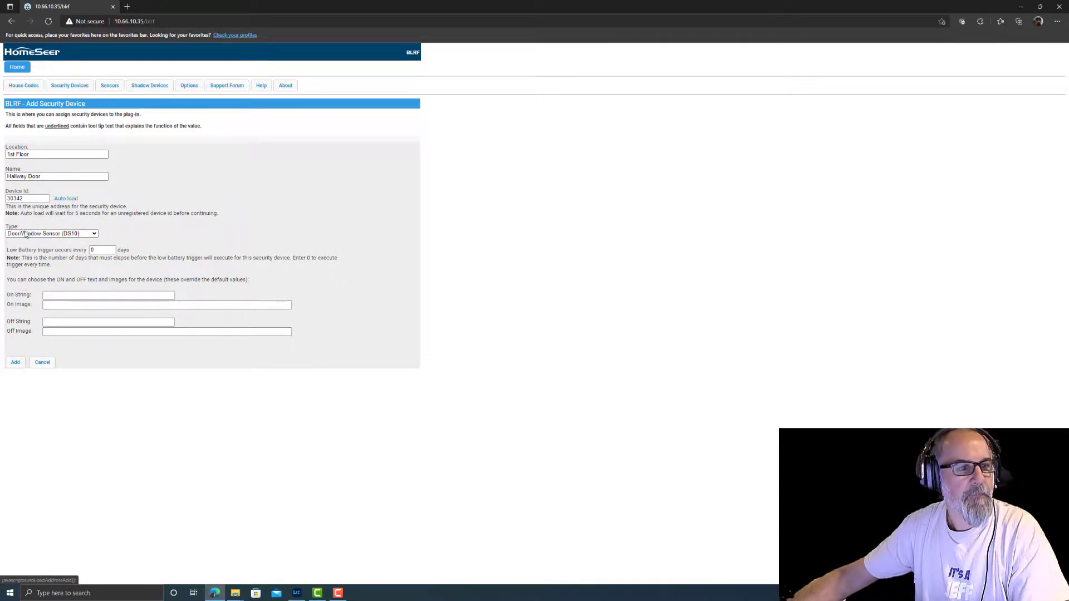
pyautogui.click(63, 235)
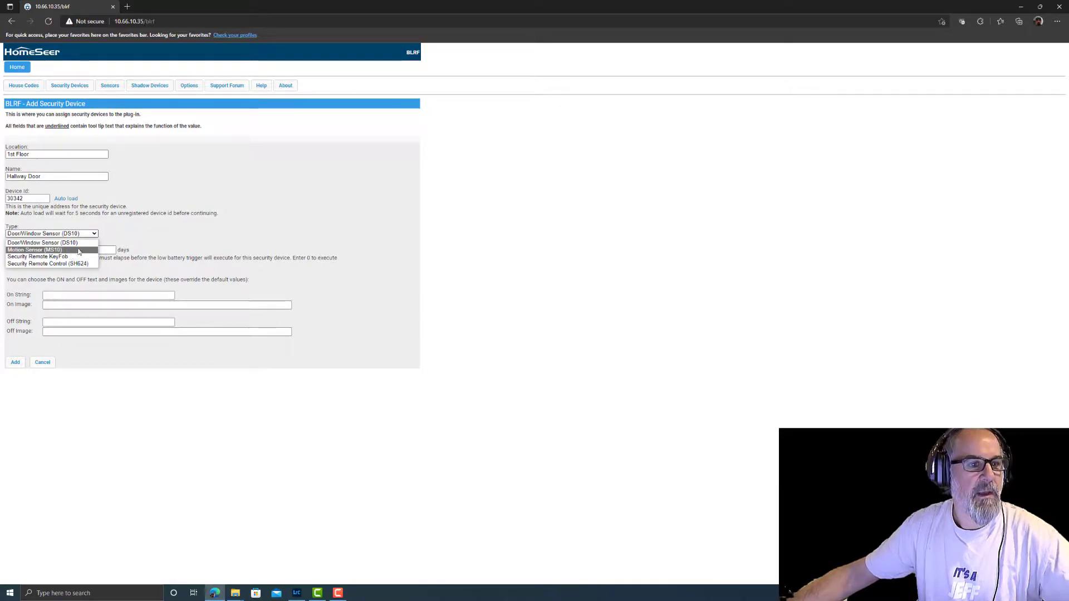
pyautogui.click(171, 175)
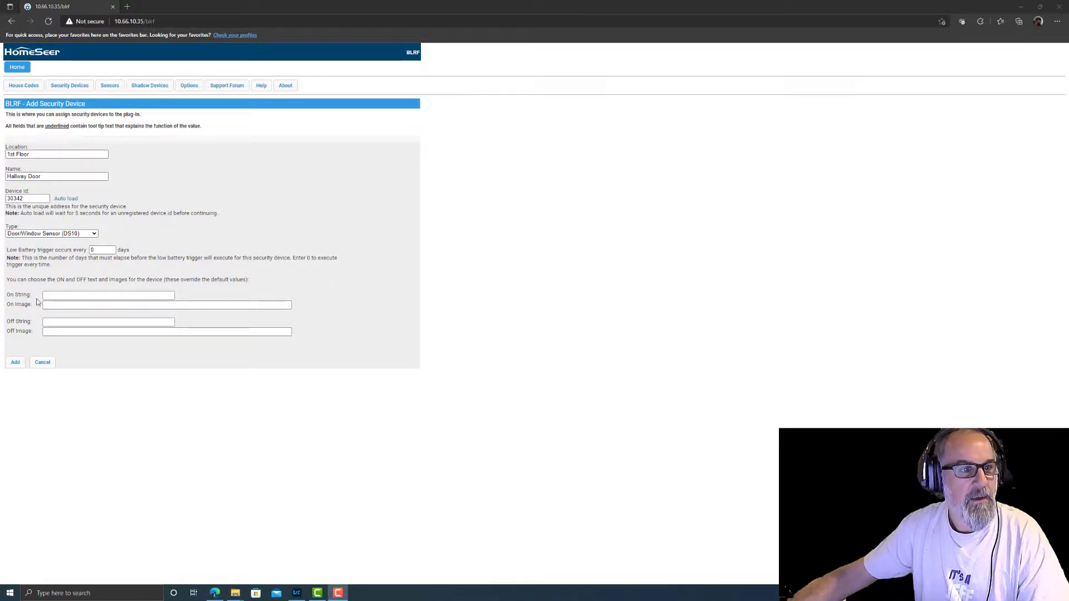
pyautogui.click(17, 362)
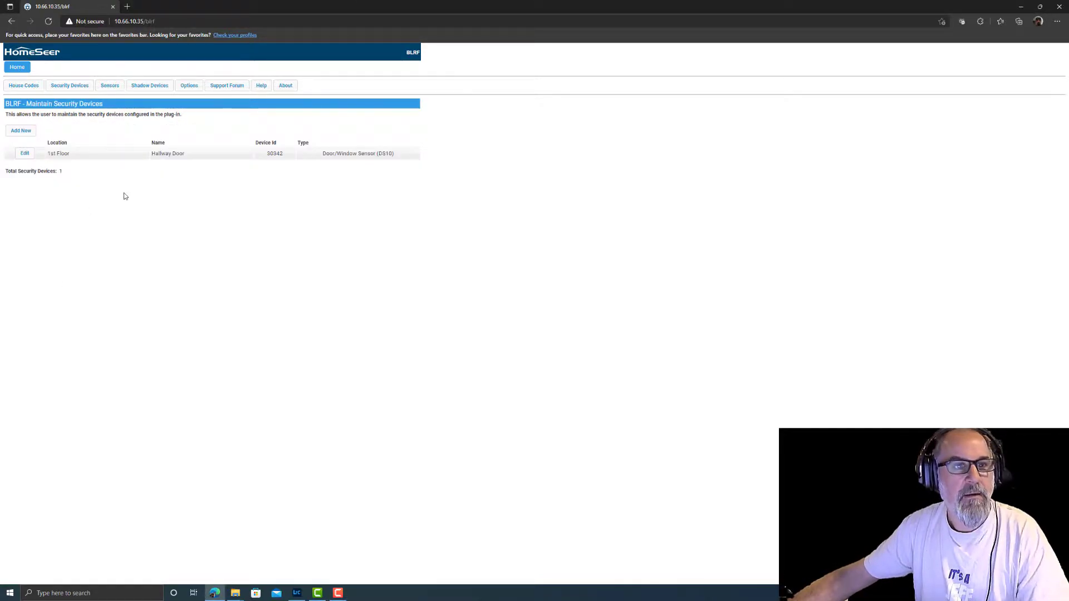
# Review the Hallway Door device's settings, save them without edits, and return to the main device list
pyautogui.click(23, 154)
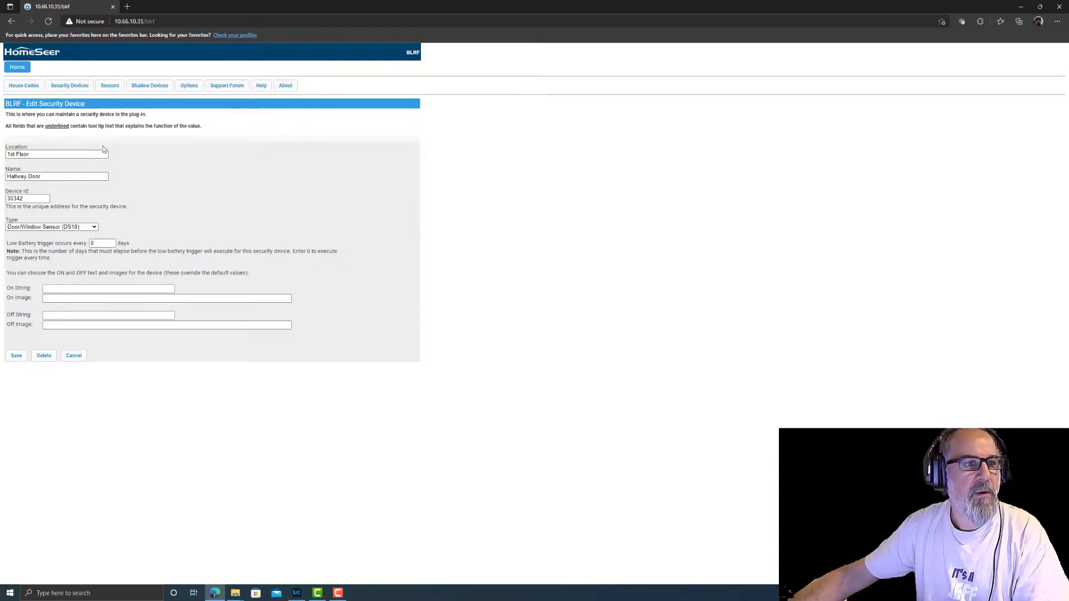
pyautogui.click(15, 356)
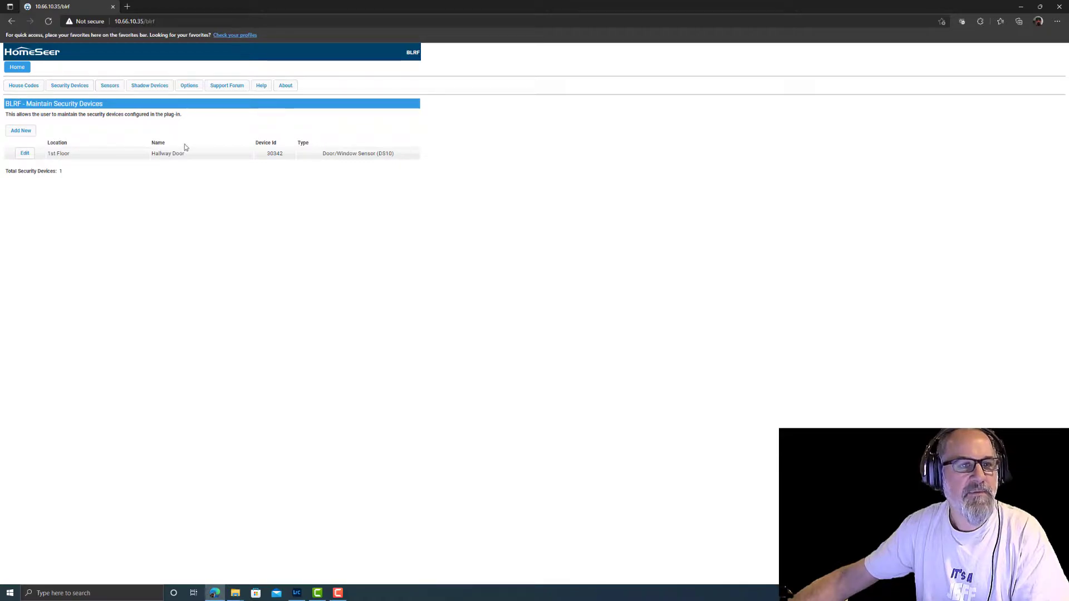
pyautogui.click(17, 68)
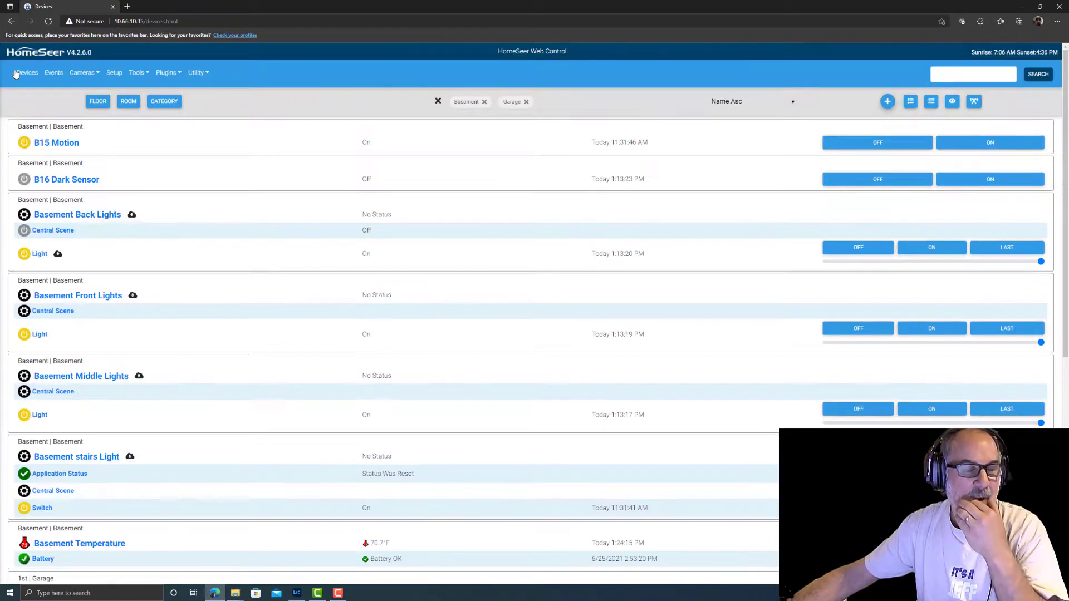
# Filter the device list by the floor "1st" in addition to the existing room filters
pyautogui.click(127, 103)
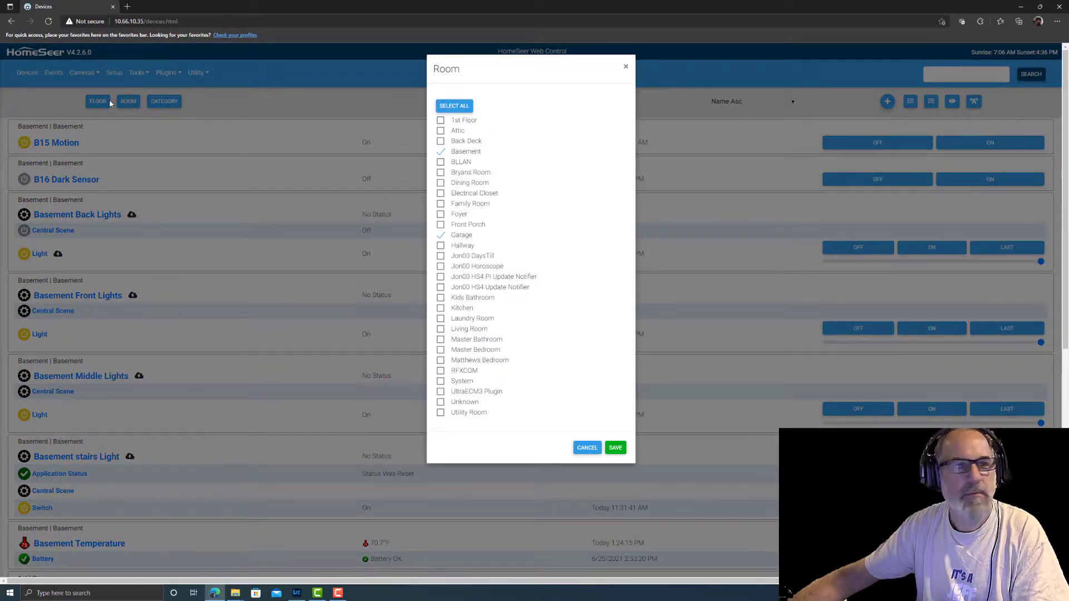
pyautogui.click(99, 102)
pyautogui.click(99, 101)
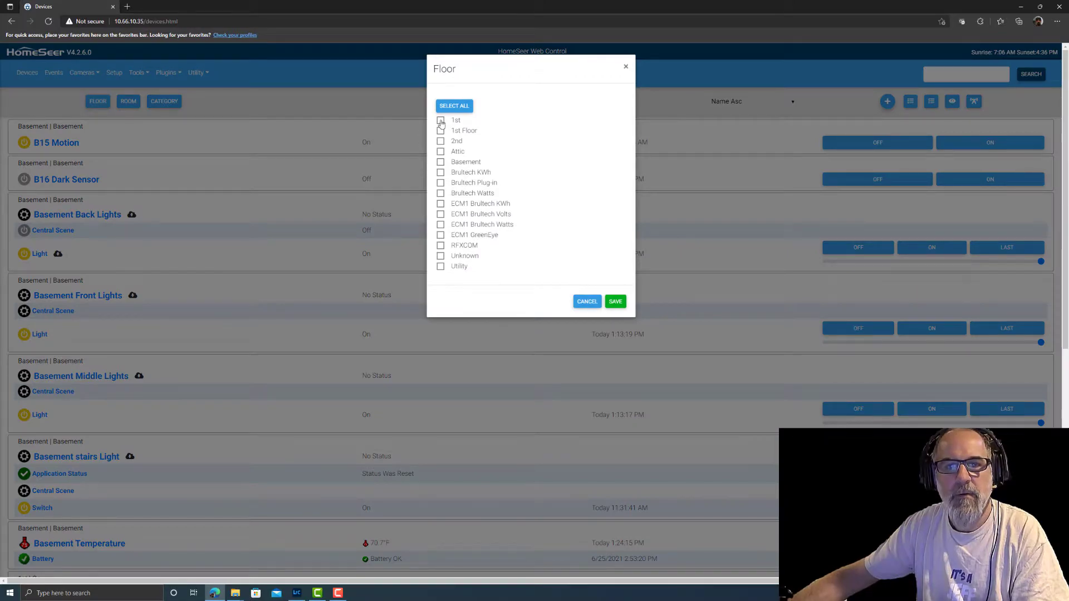
pyautogui.click(615, 302)
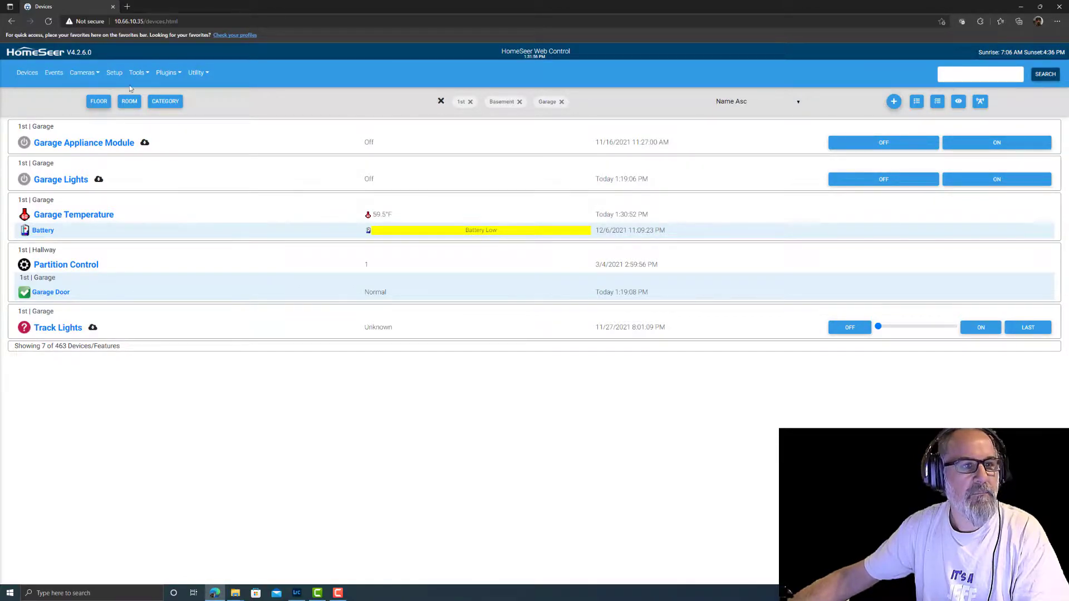
# Check the Hallway Door entry in the BLRF security devices list and return to the main device list
pyautogui.click(166, 73)
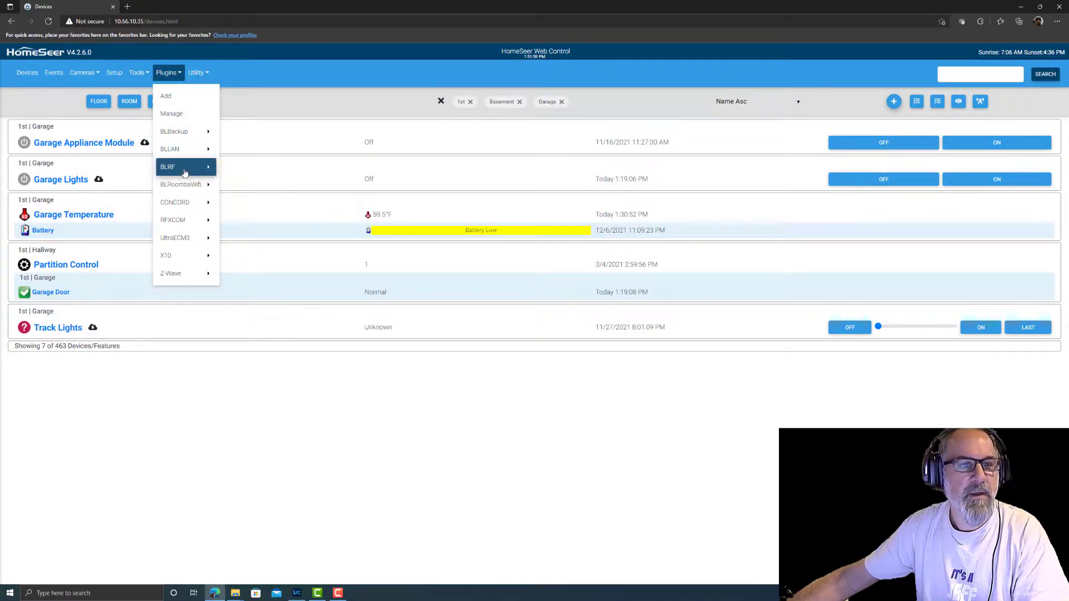
pyautogui.moveTo(198, 170)
pyautogui.click(254, 169)
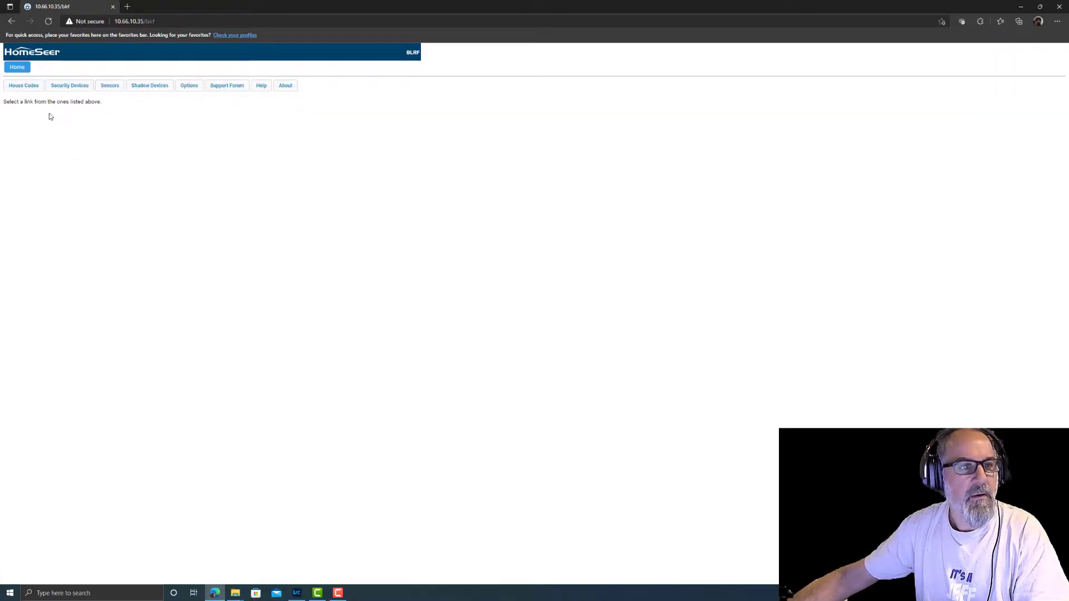
pyautogui.click(66, 88)
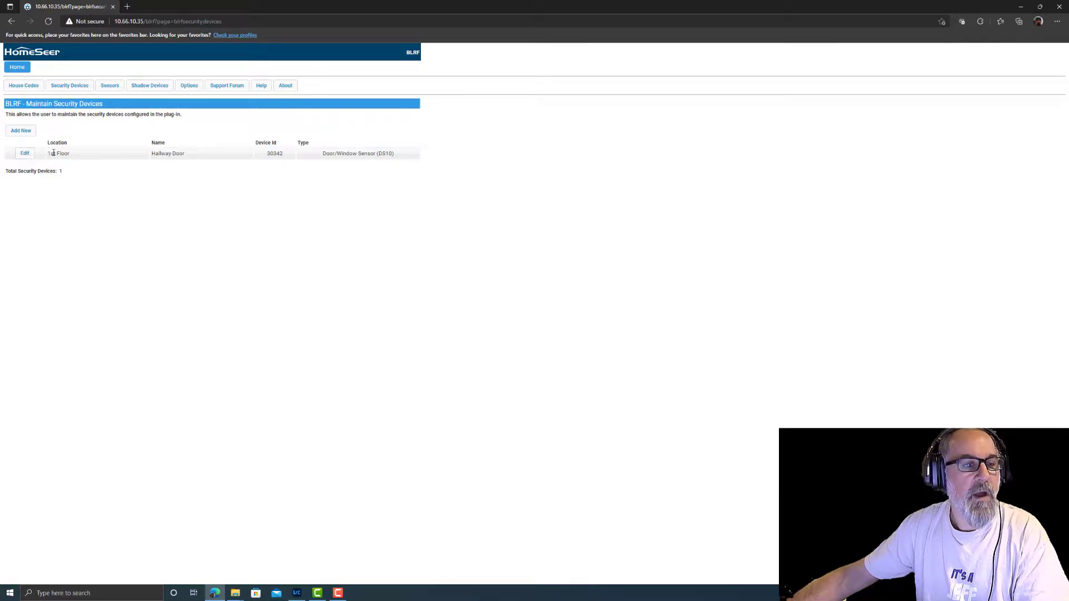
pyautogui.click(20, 68)
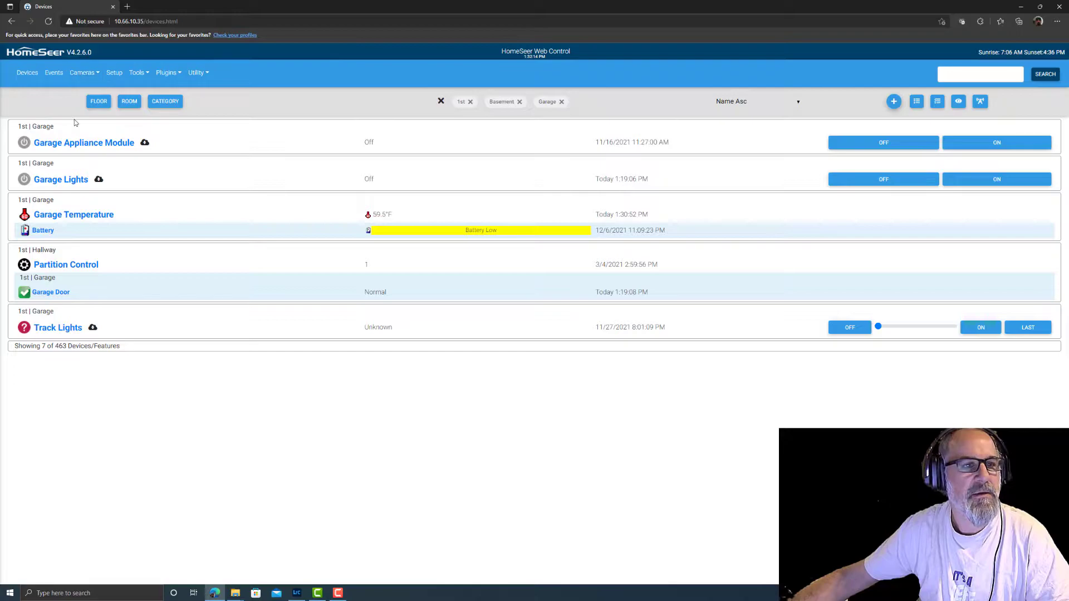
# Switch the floor filter from "1st" to "1st Floor" and remove the Basement and Garage room filters
pyautogui.click(99, 103)
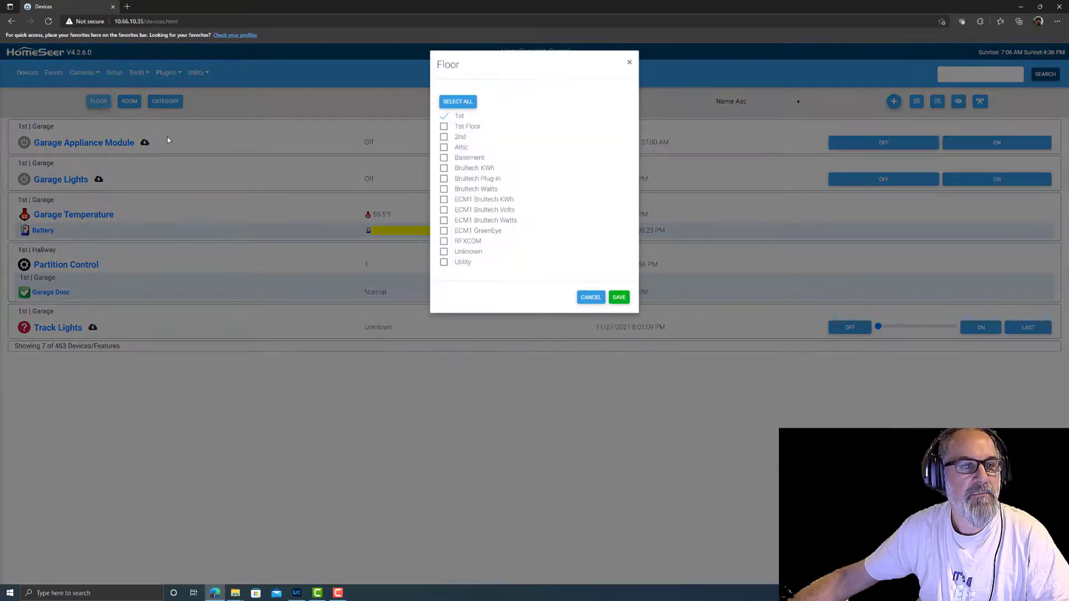
pyautogui.click(444, 131)
pyautogui.click(444, 121)
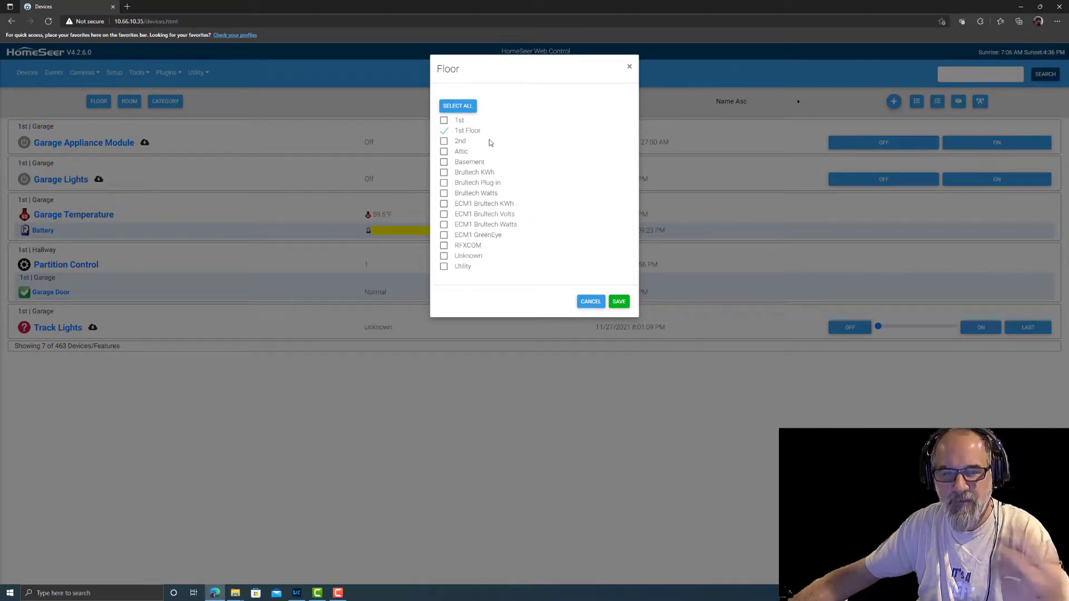
pyautogui.click(619, 301)
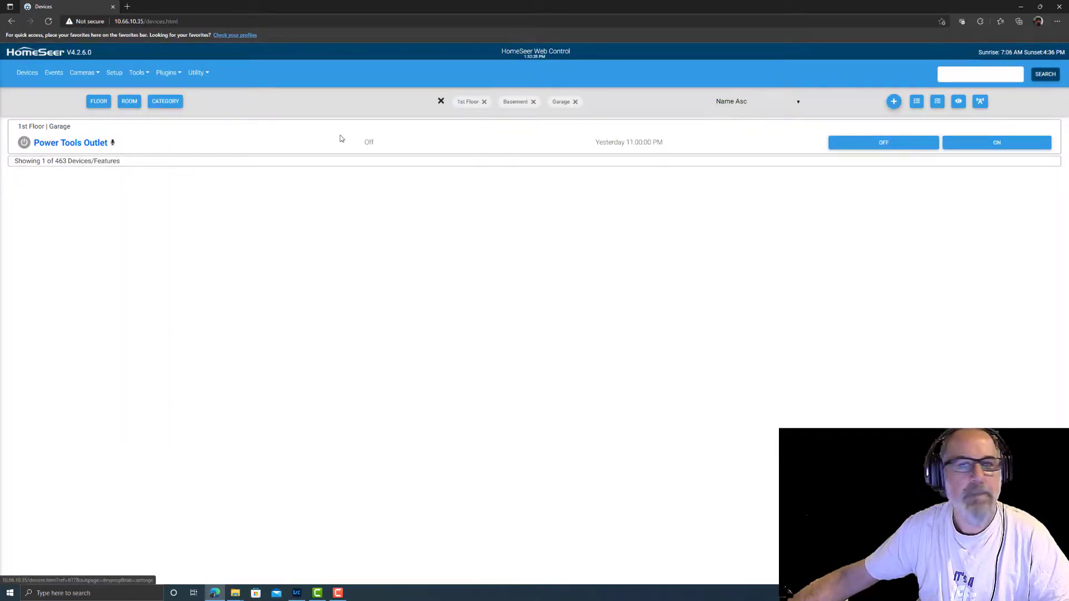
pyautogui.click(533, 103)
pyautogui.click(526, 102)
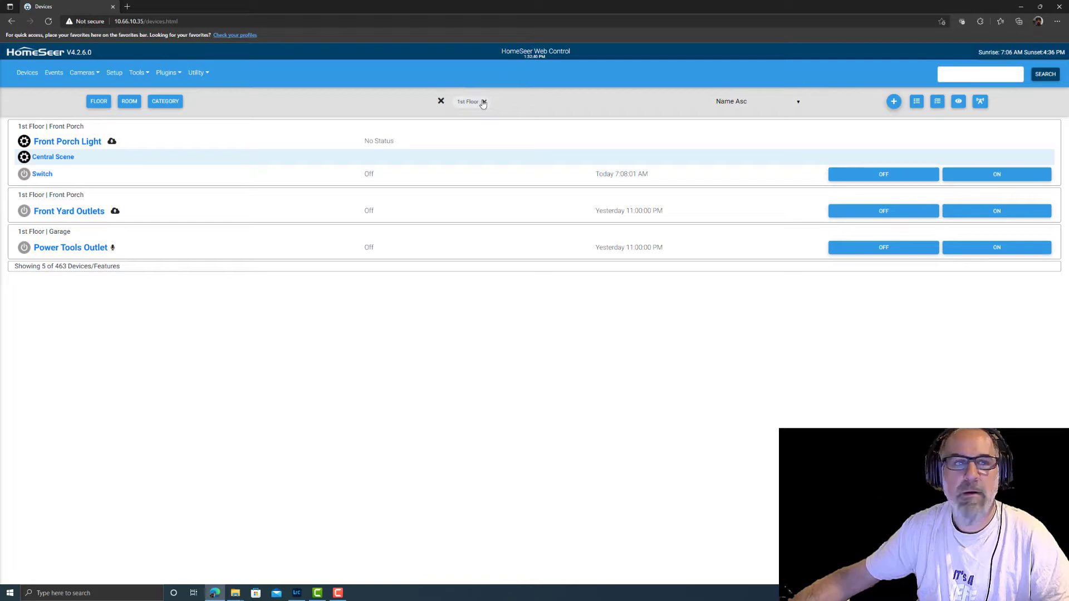
# Recheck the location of the Hallway Door sensor in the BLRF plug-in and go back to the filtered devices
pyautogui.click(168, 72)
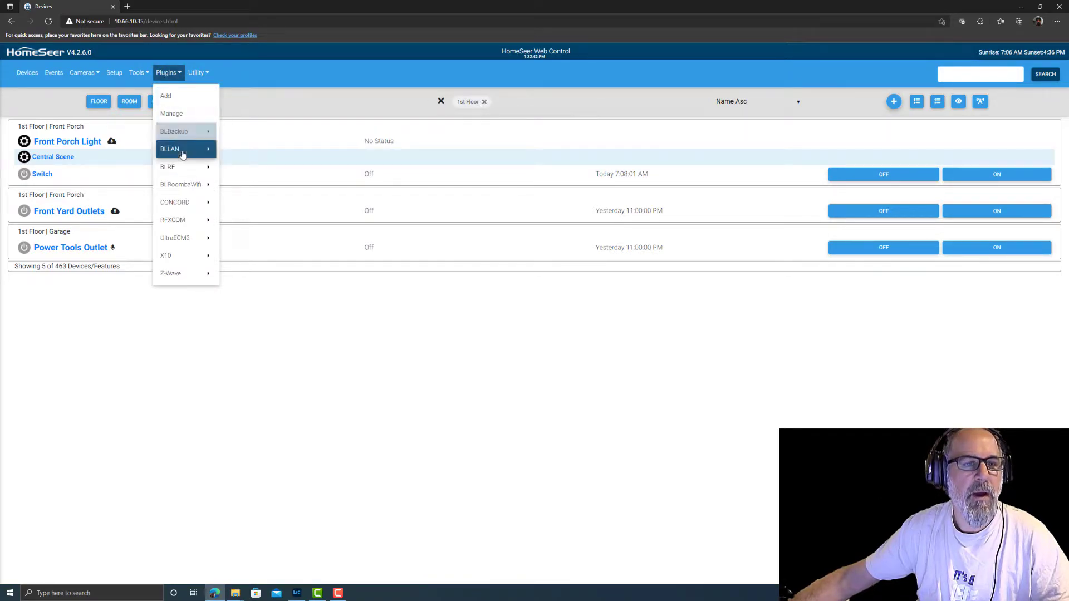
pyautogui.moveTo(181, 167)
pyautogui.click(257, 167)
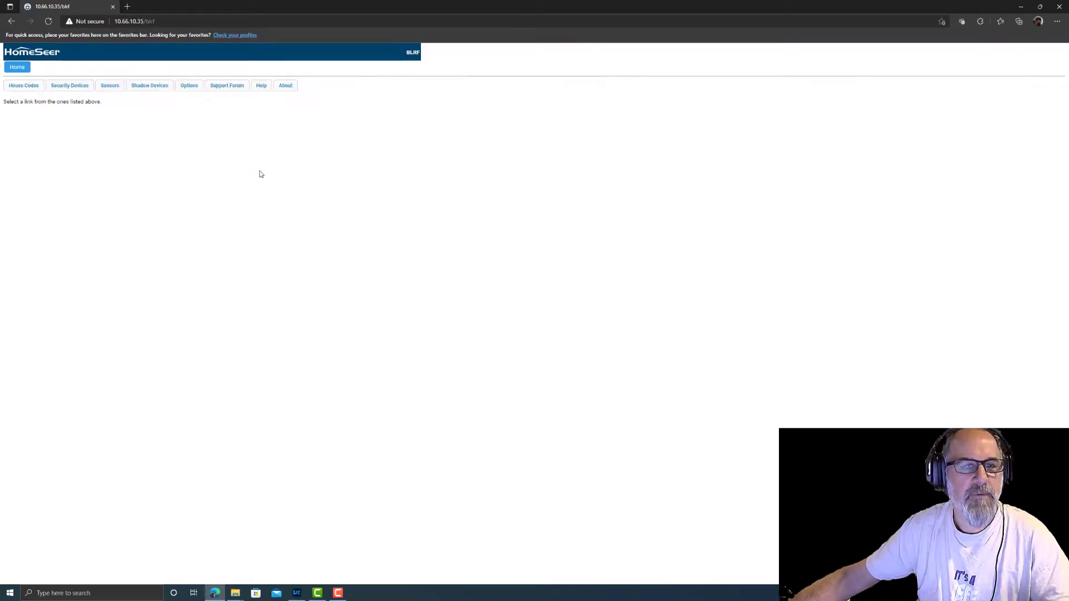
pyautogui.click(69, 86)
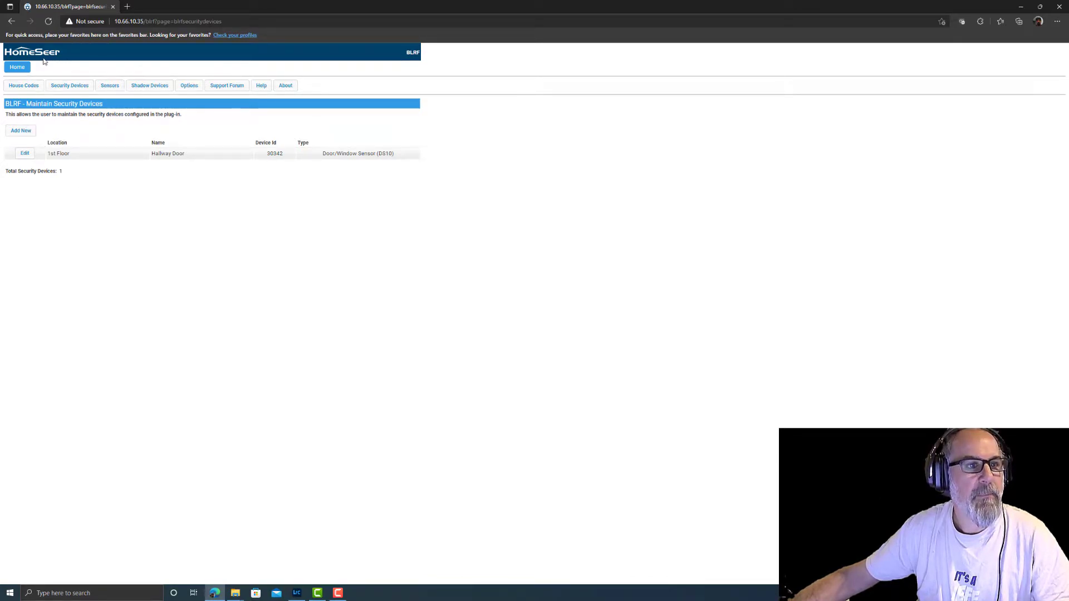
pyautogui.click(16, 68)
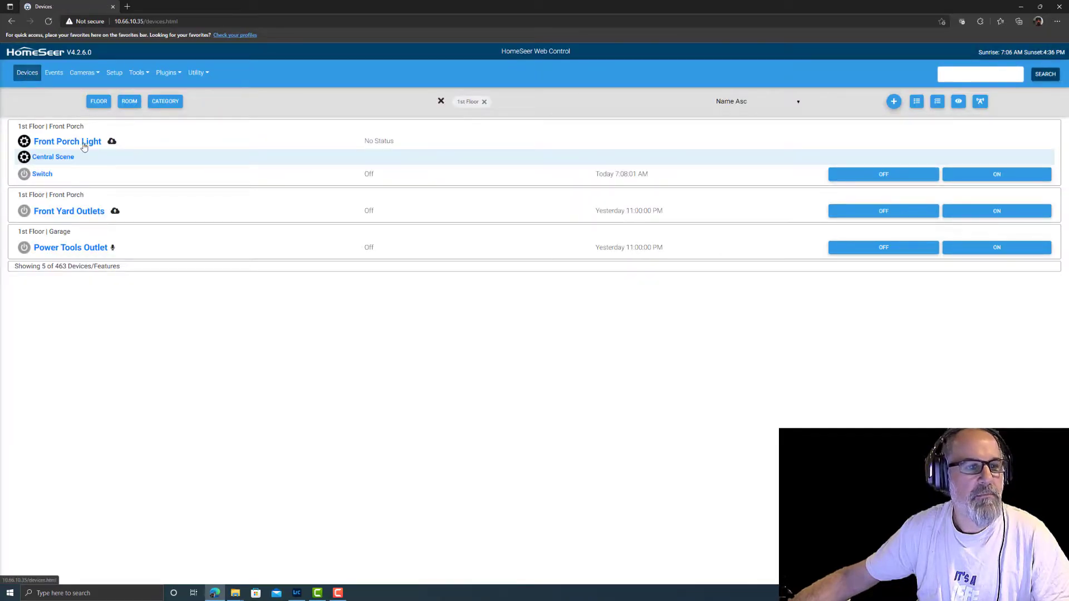
# Remove the "1st Floor" filter and search HomeSeer for "door"
pyautogui.click(484, 102)
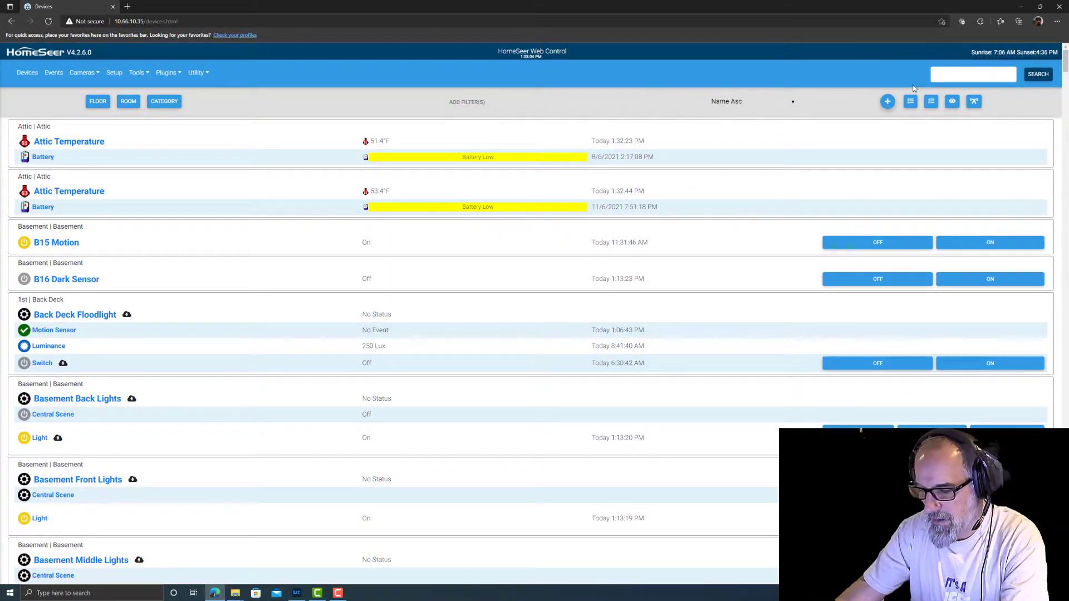
pyautogui.write('door')
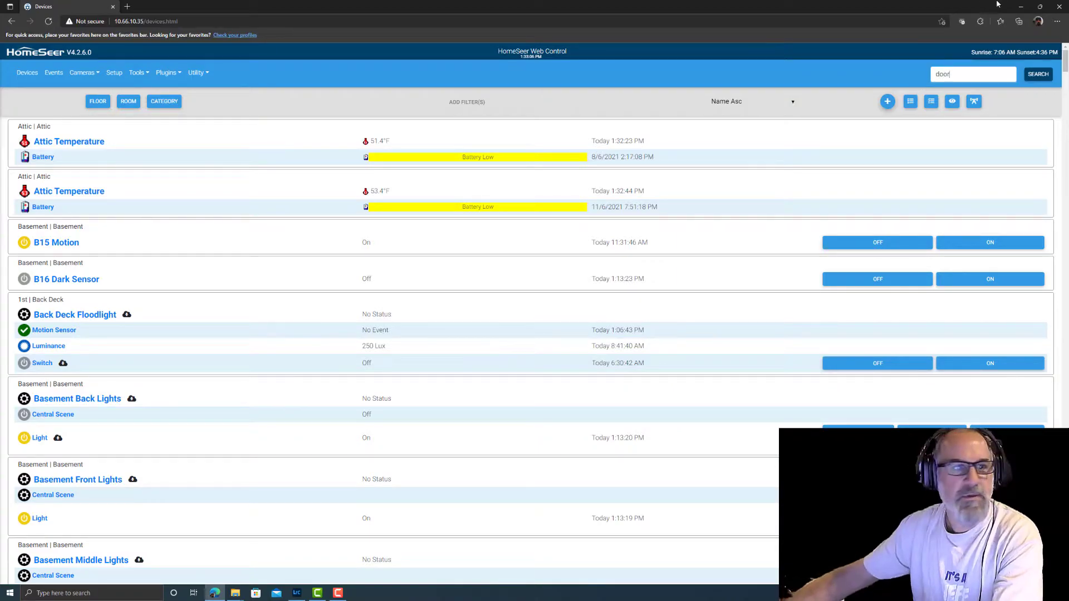
pyautogui.press('Return')
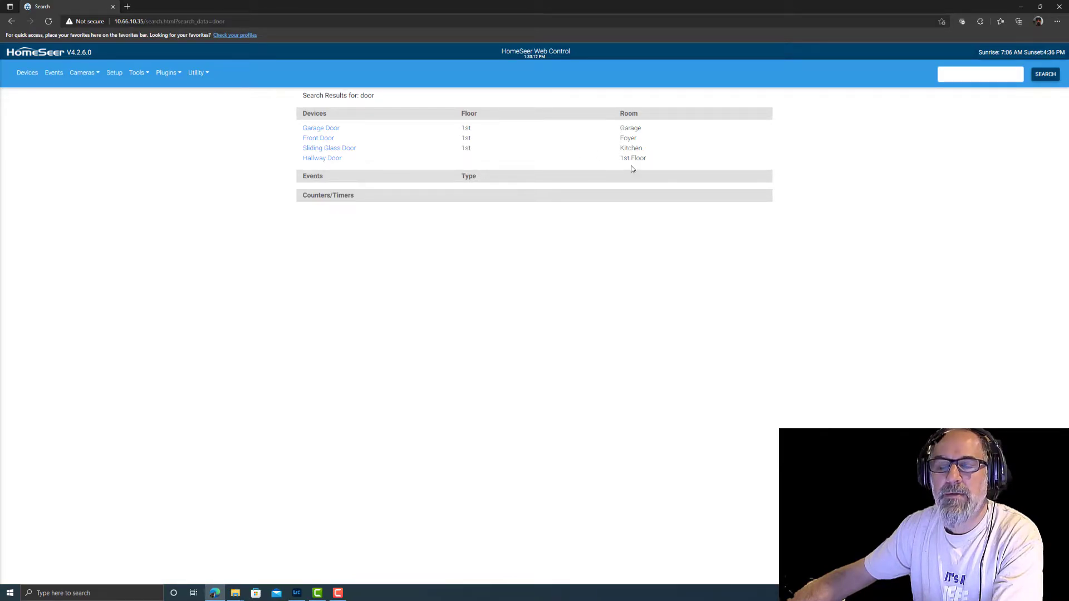
# Change the Hallway Door security device's location to "Hallway" in the BLRF plug-in and save it
pyautogui.click(28, 73)
pyautogui.click(166, 73)
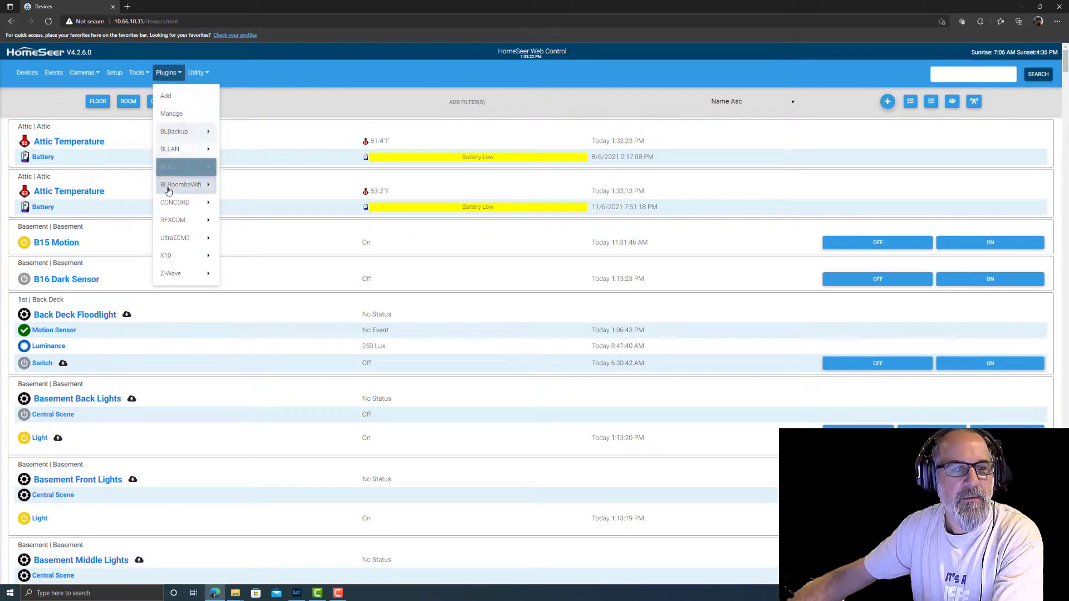
pyautogui.moveTo(186, 168)
pyautogui.click(239, 169)
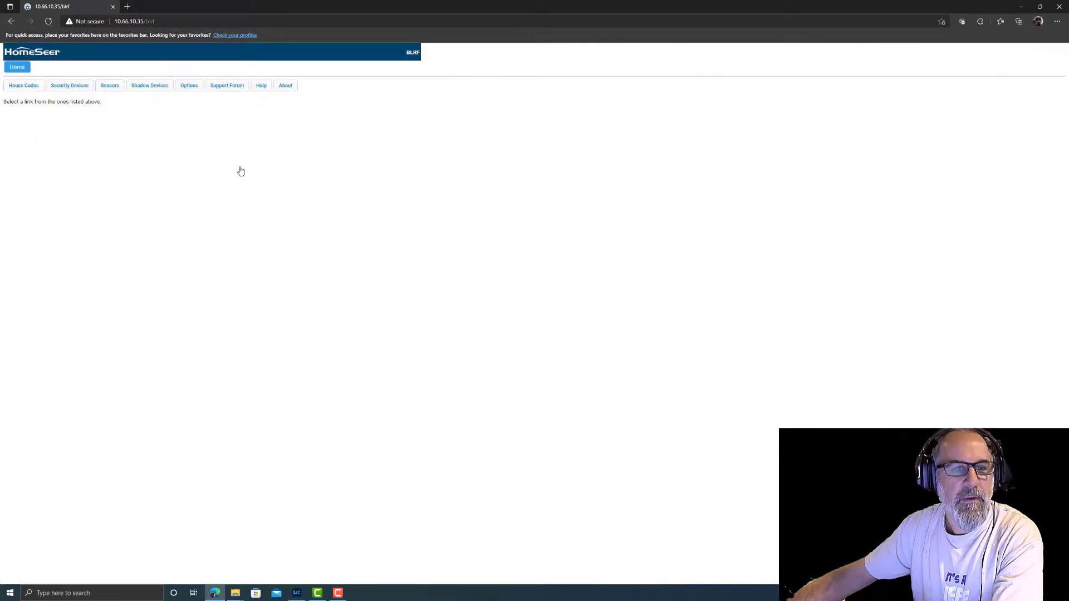
pyautogui.click(64, 89)
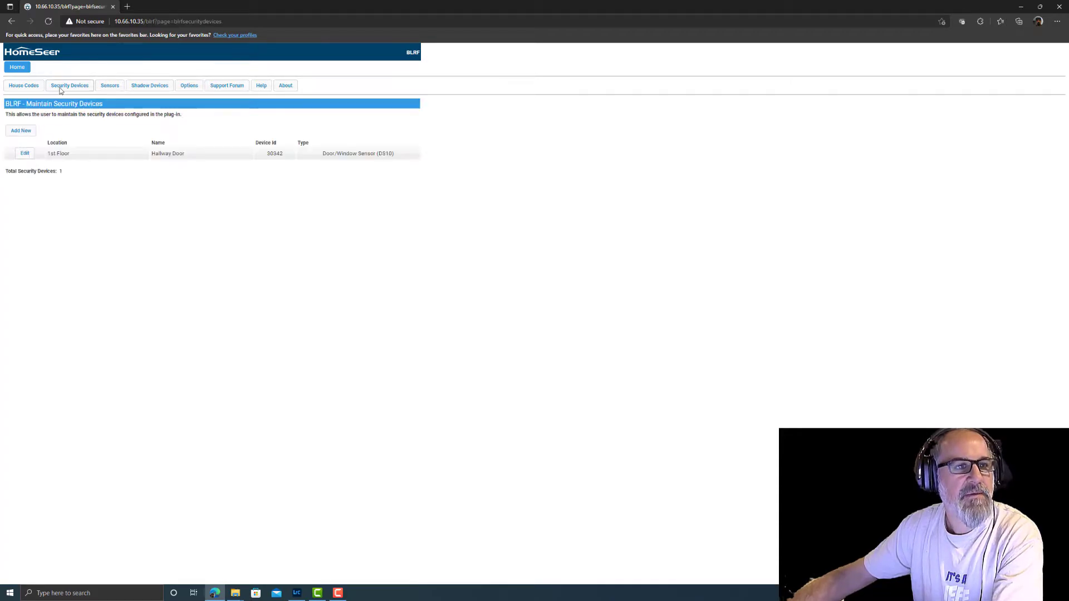
pyautogui.click(25, 153)
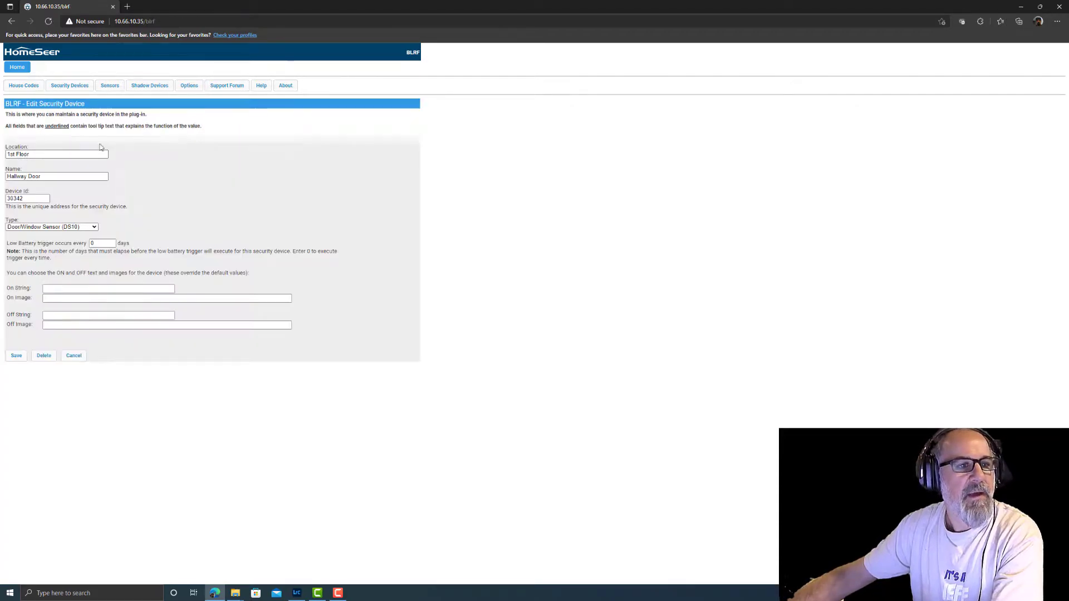
pyautogui.tripleClick(40, 154)
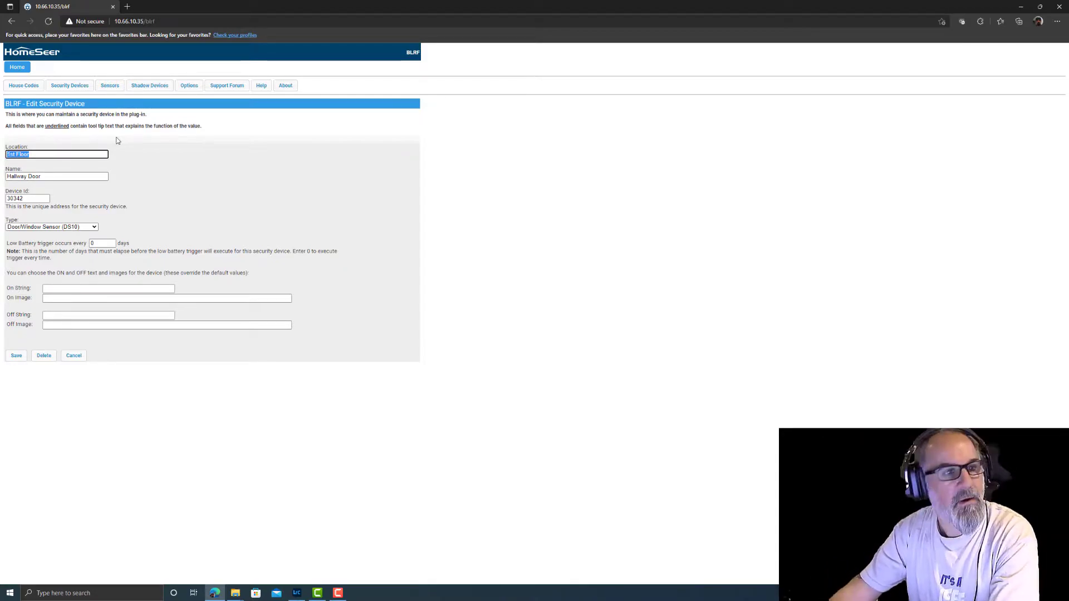
pyautogui.write('Hallway')
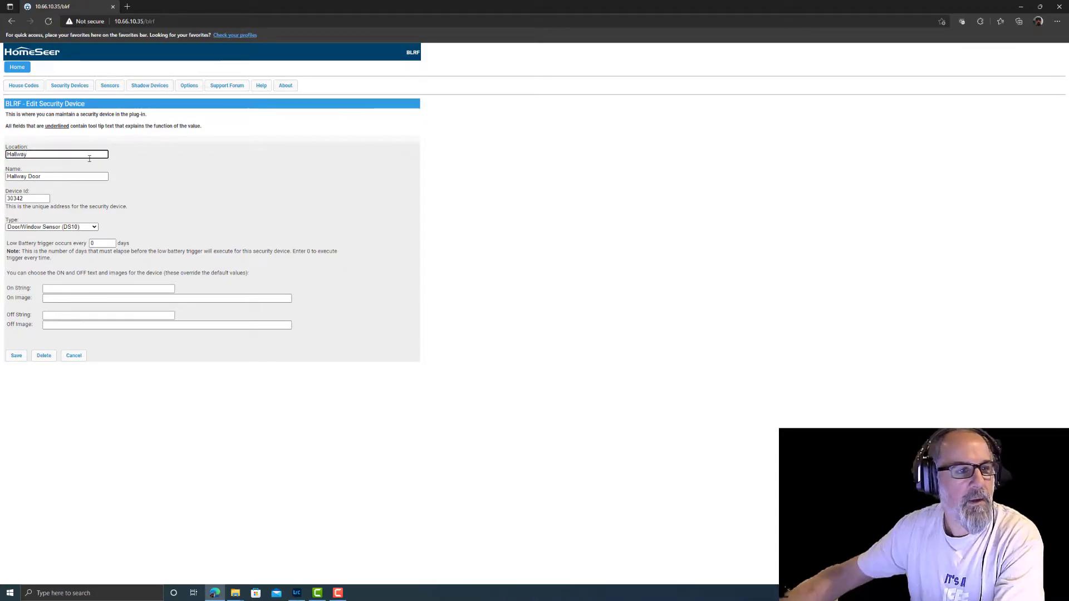
pyautogui.click(14, 357)
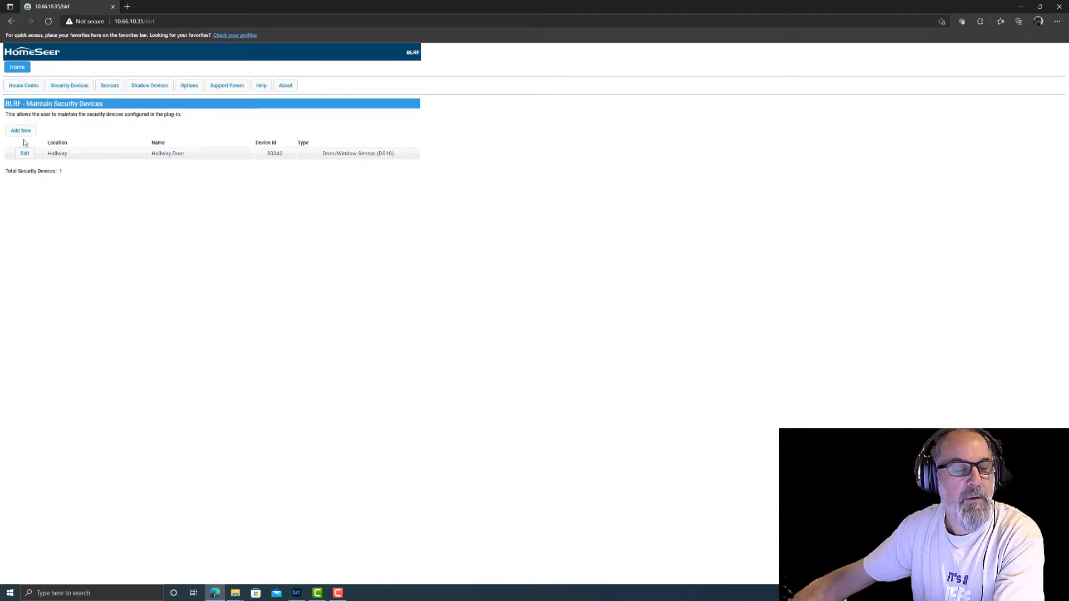
# Return to the main device list, filter it by the Hallway room and look through the matching devices
pyautogui.click(17, 67)
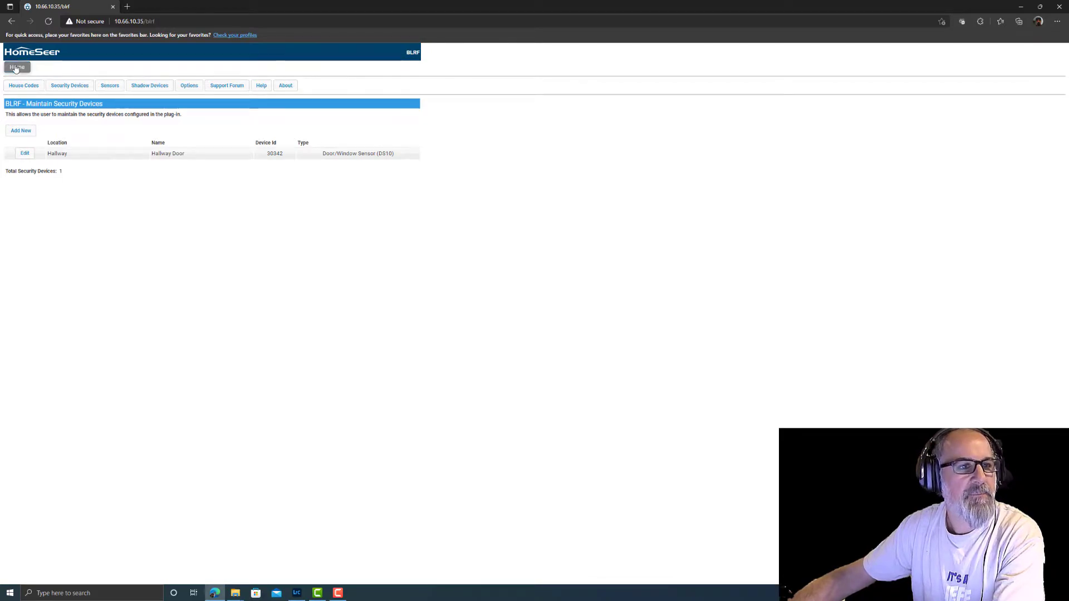
pyautogui.click(124, 106)
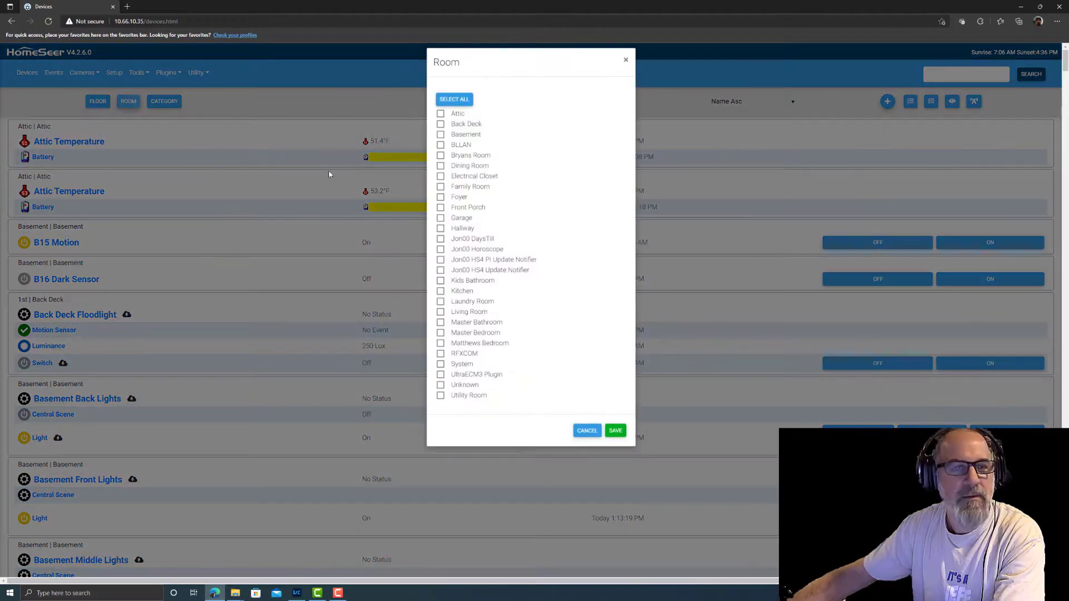
pyautogui.click(441, 236)
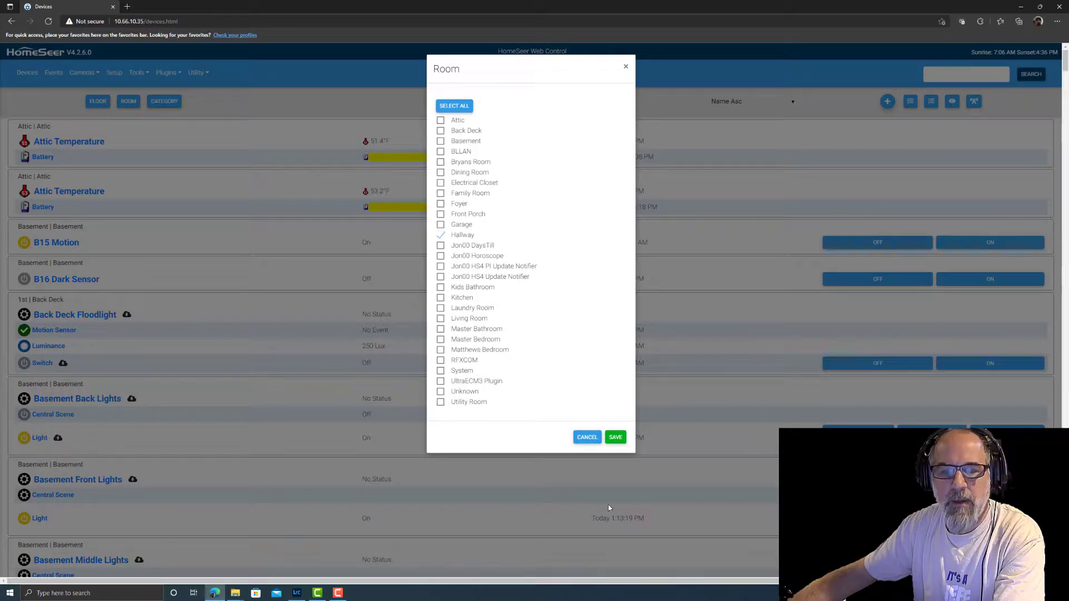
pyautogui.click(615, 438)
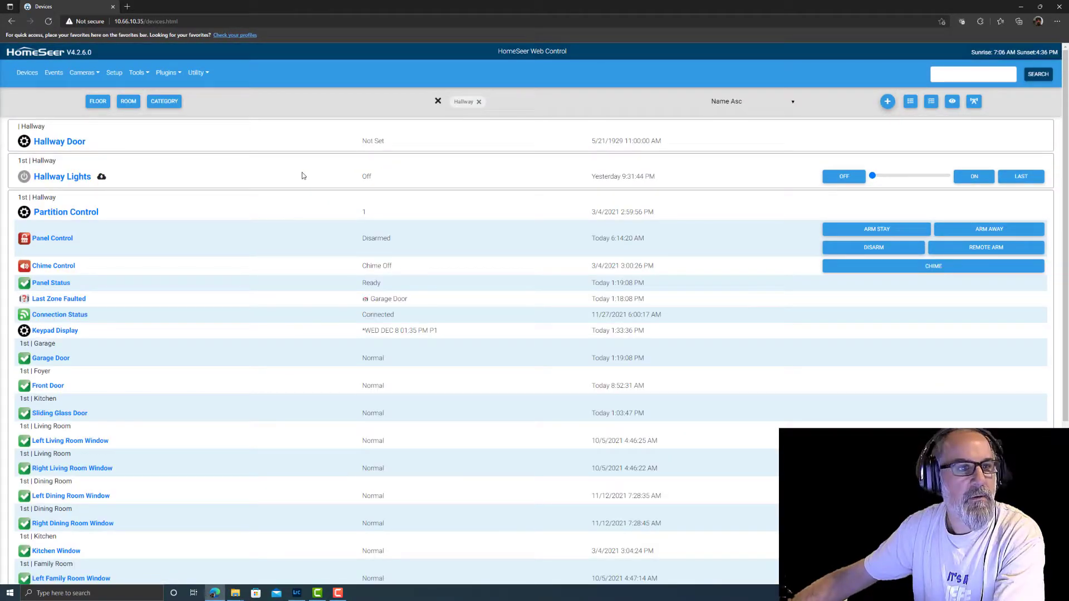
pyautogui.scroll(-4, 245, 384)
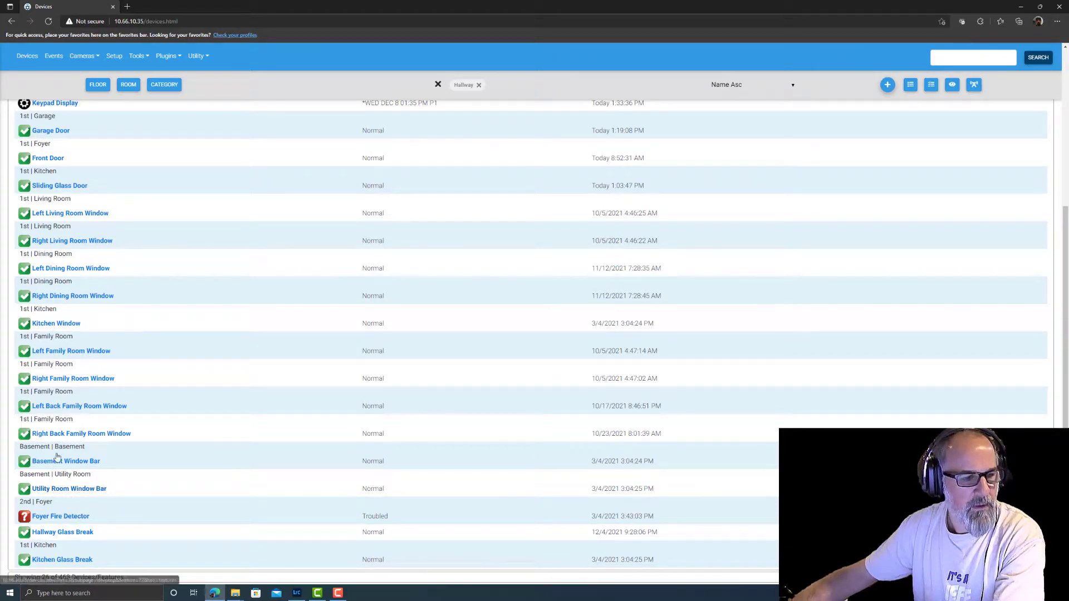
pyautogui.scroll(4, 120, 255)
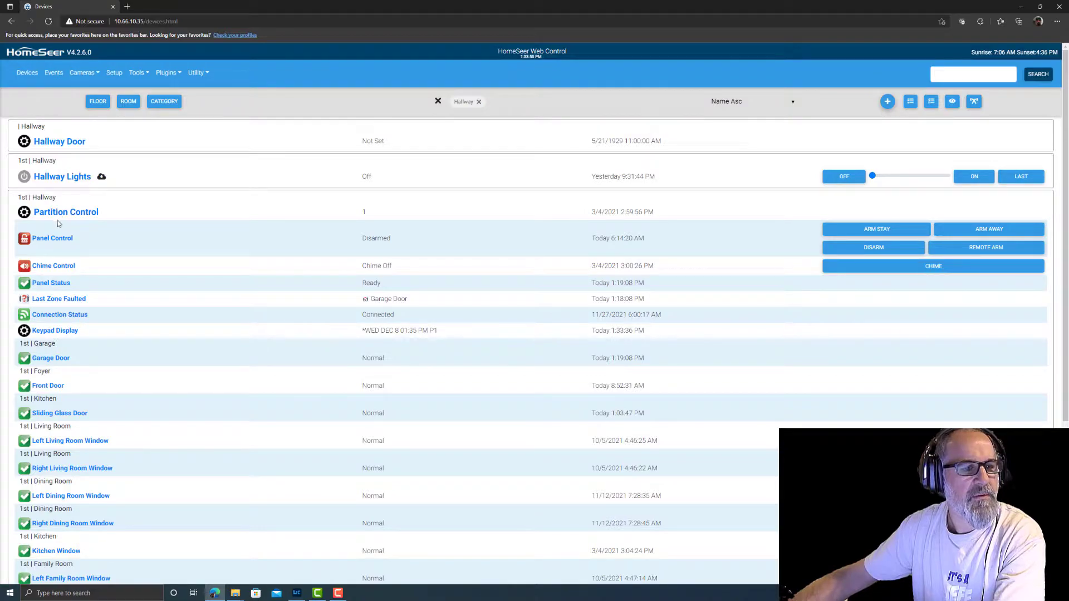
pyautogui.scroll(-4, 82, 381)
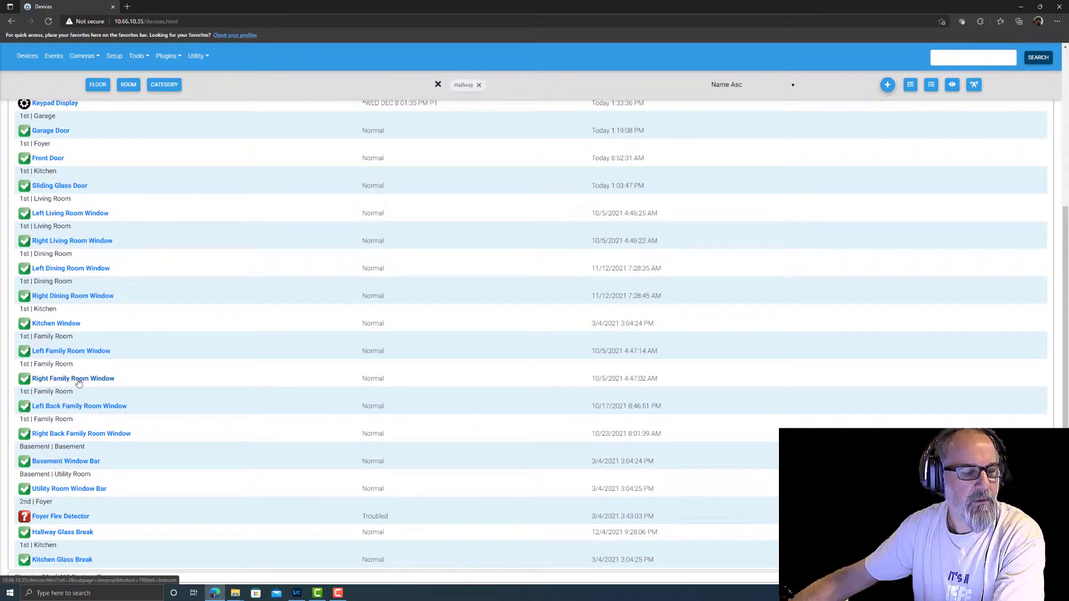
pyautogui.scroll(4, 82, 382)
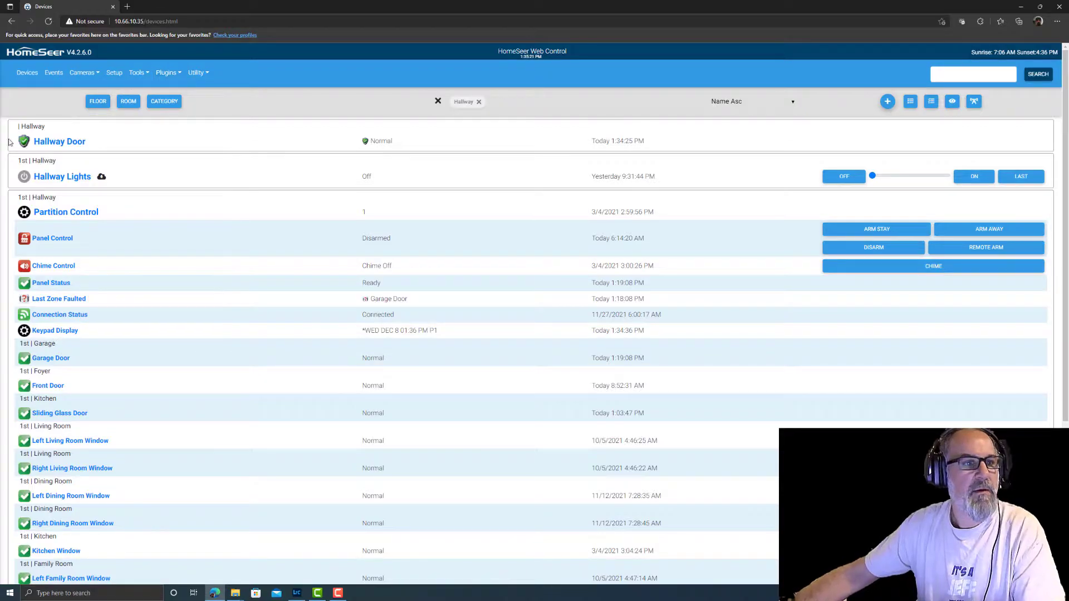
# Assign the Hallway Door device to a new floor named "BLRF" and save its settings
pyautogui.click(54, 144)
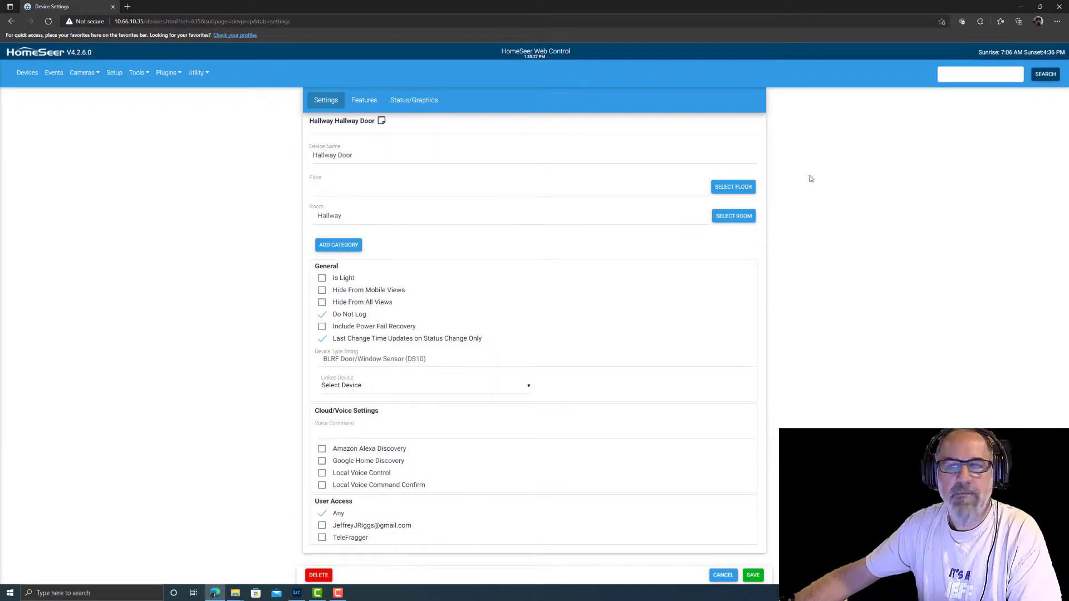
pyautogui.click(733, 187)
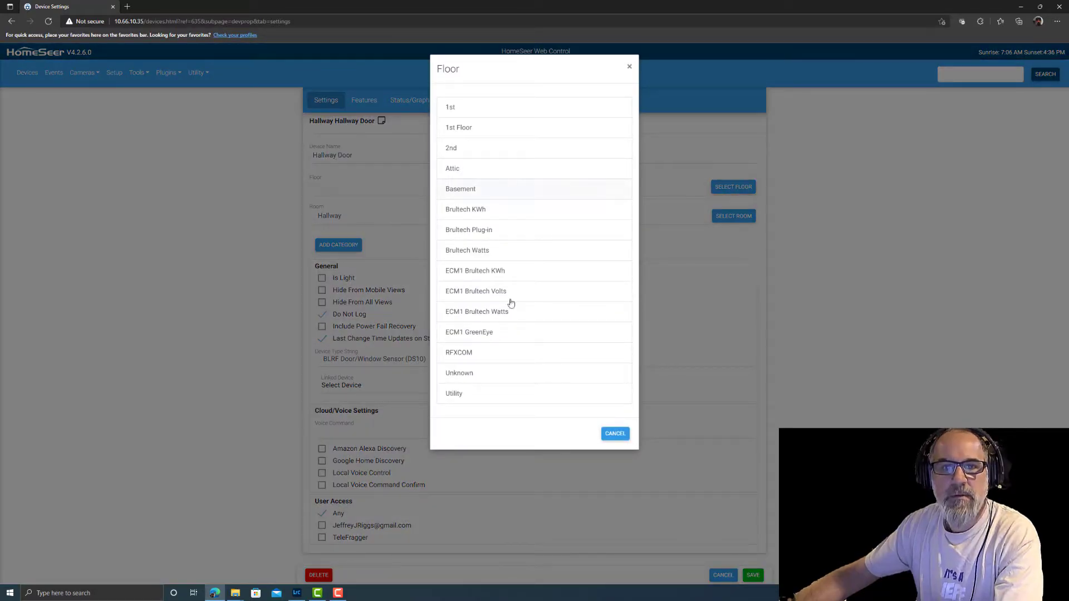
pyautogui.click(608, 435)
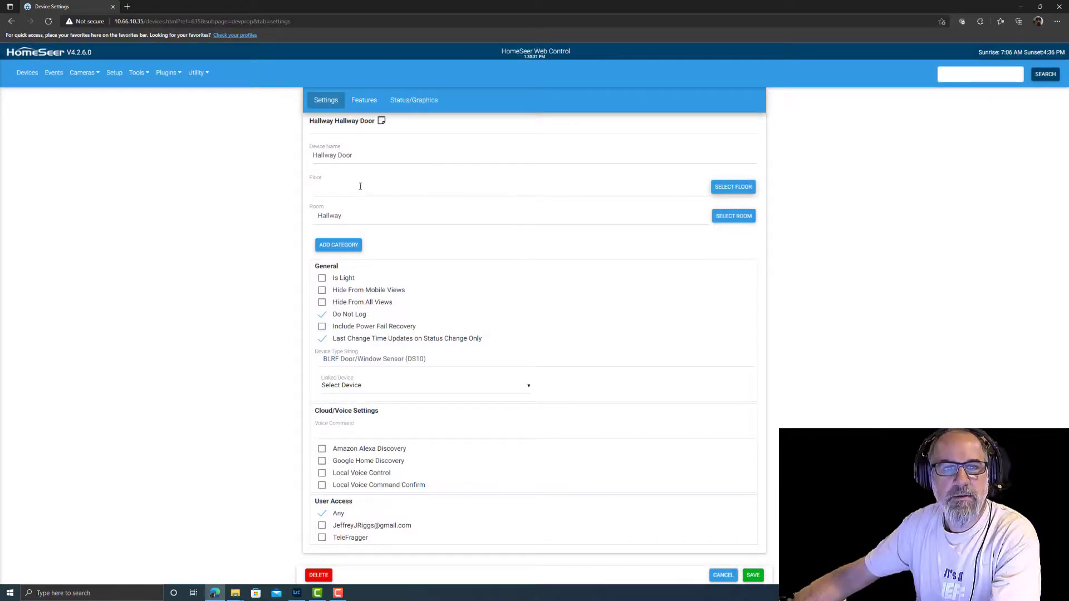
pyautogui.click(359, 187)
pyautogui.write('BLRF')
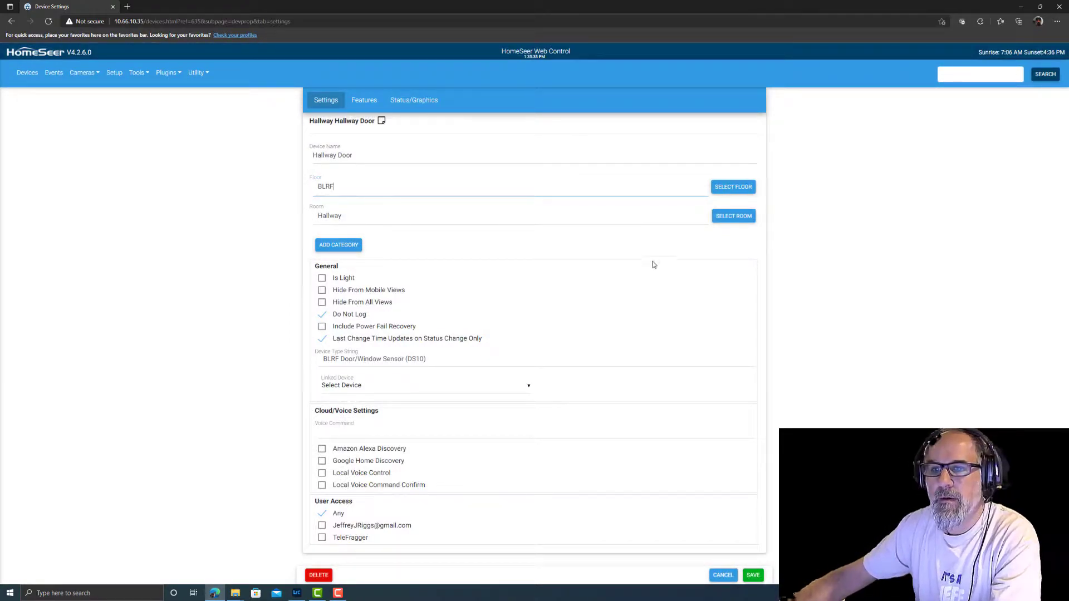
pyautogui.click(751, 577)
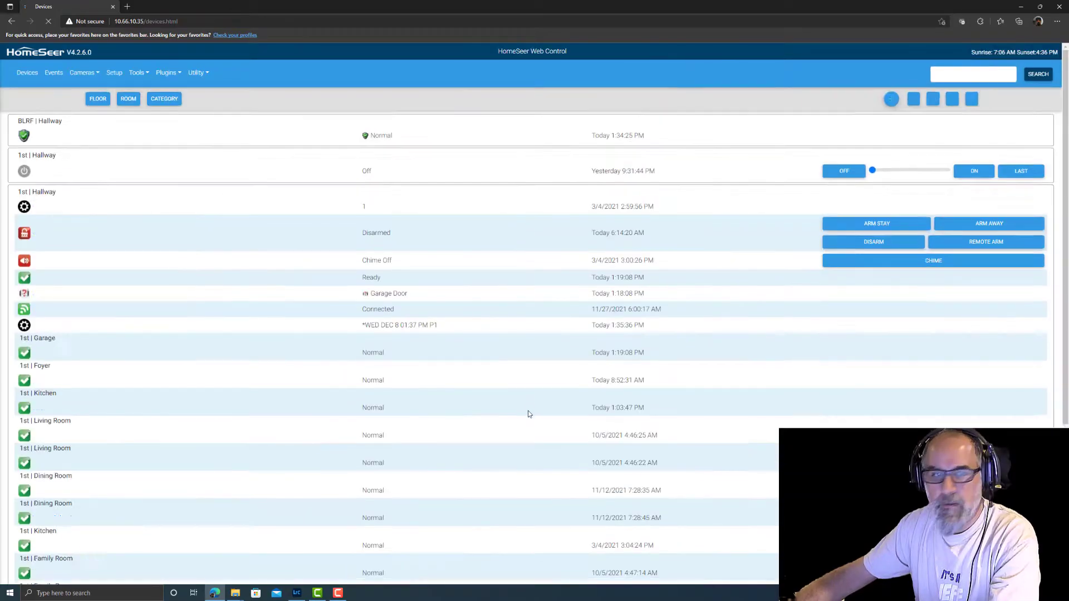
# Replace the Hallway room filter on the device list with the "BLRF" floor filter
pyautogui.click(479, 101)
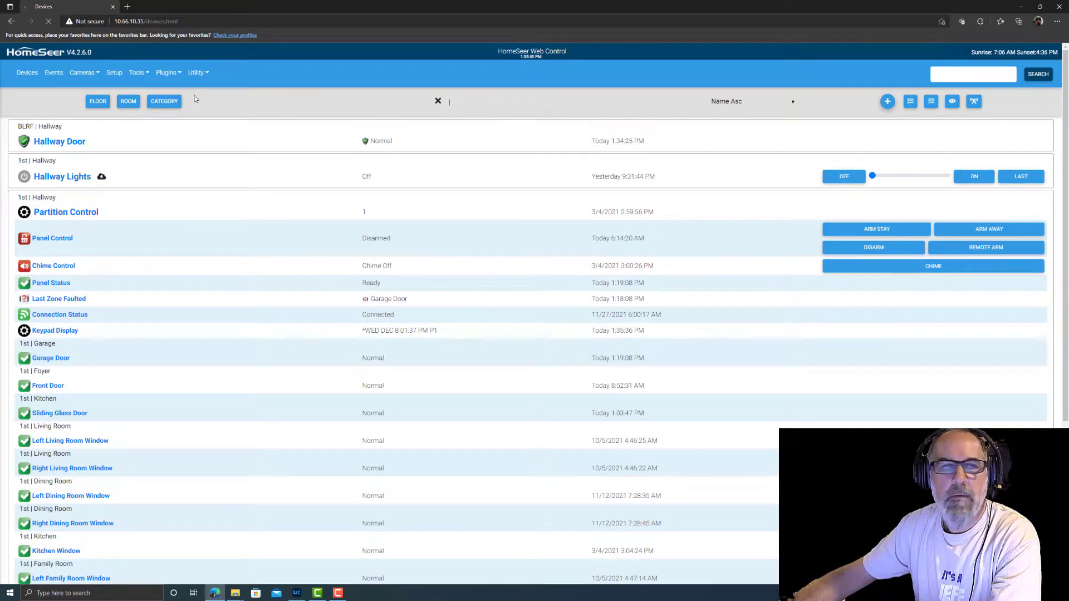
pyautogui.click(100, 102)
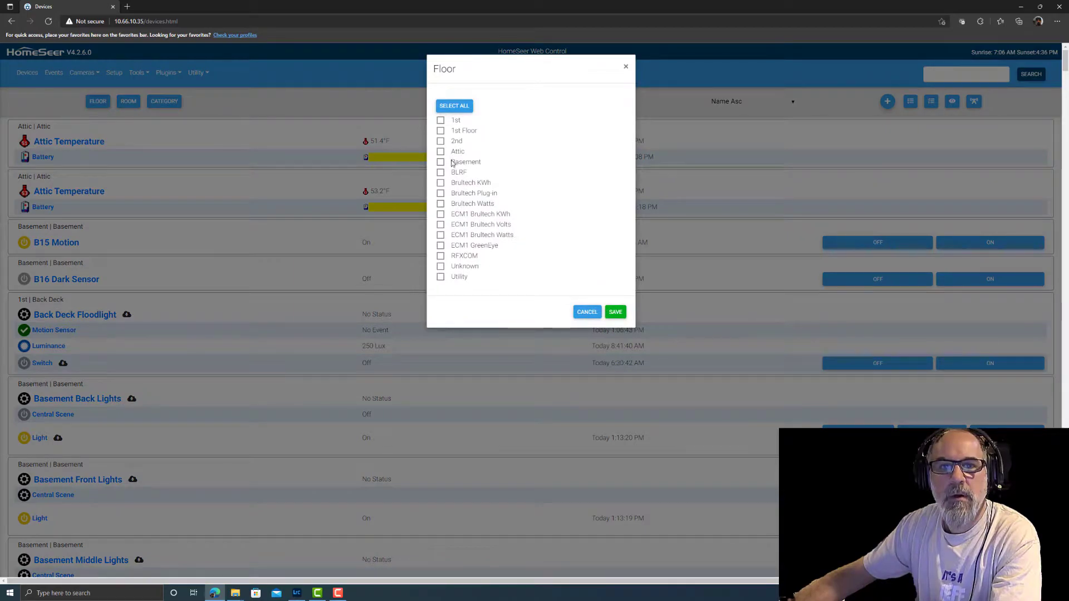
pyautogui.click(615, 312)
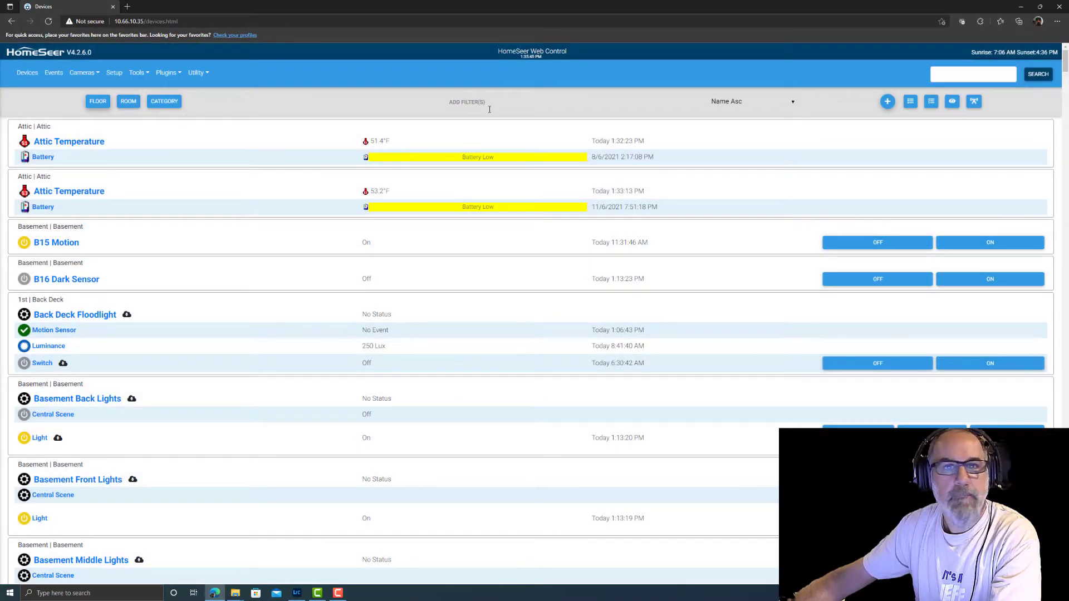
pyautogui.click(98, 103)
pyautogui.click(591, 312)
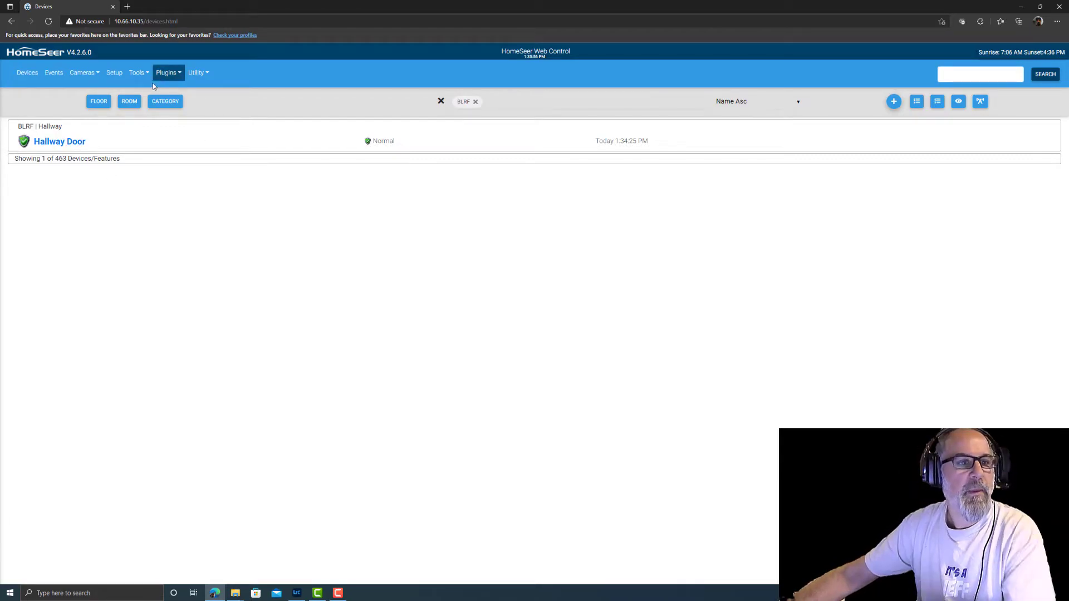
# Open the sensor devices section of the BLRF plug-in and bring up the form for a new sensor
pyautogui.click(167, 72)
pyautogui.click(183, 167)
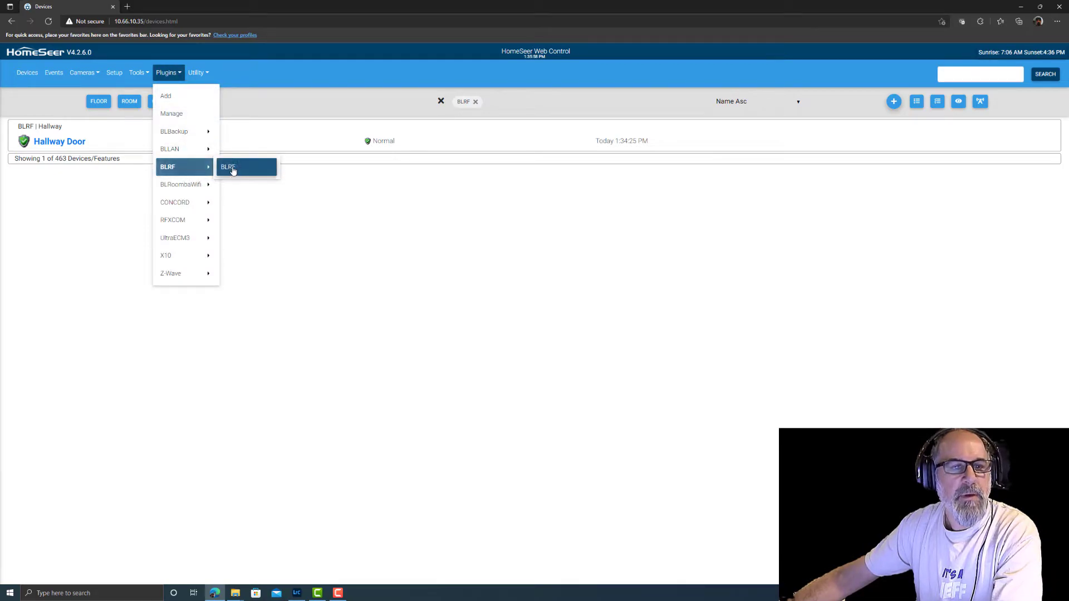
pyautogui.click(233, 168)
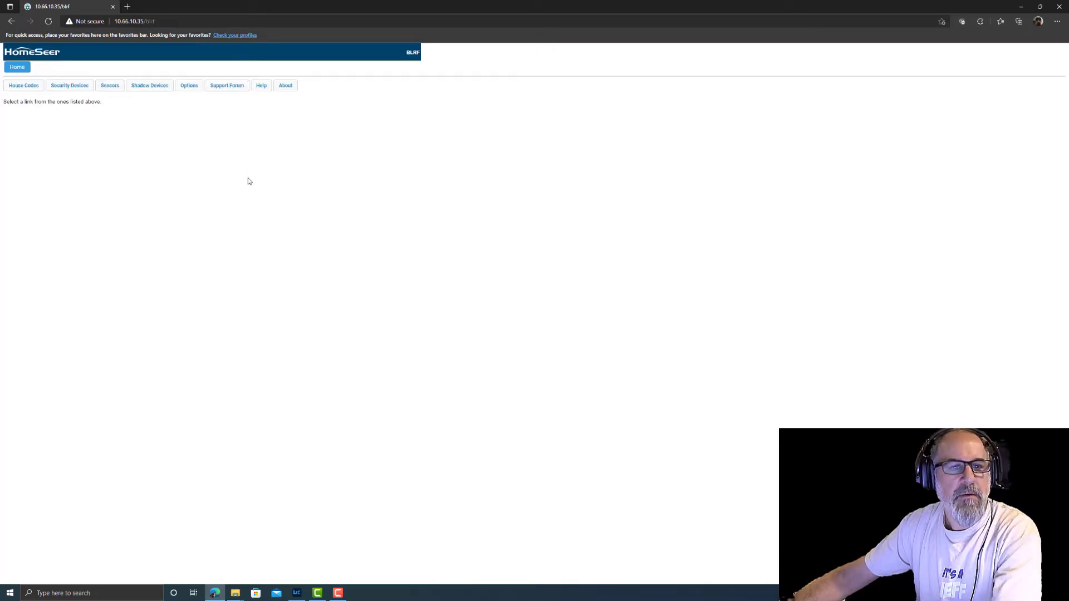
pyautogui.click(66, 86)
pyautogui.click(110, 86)
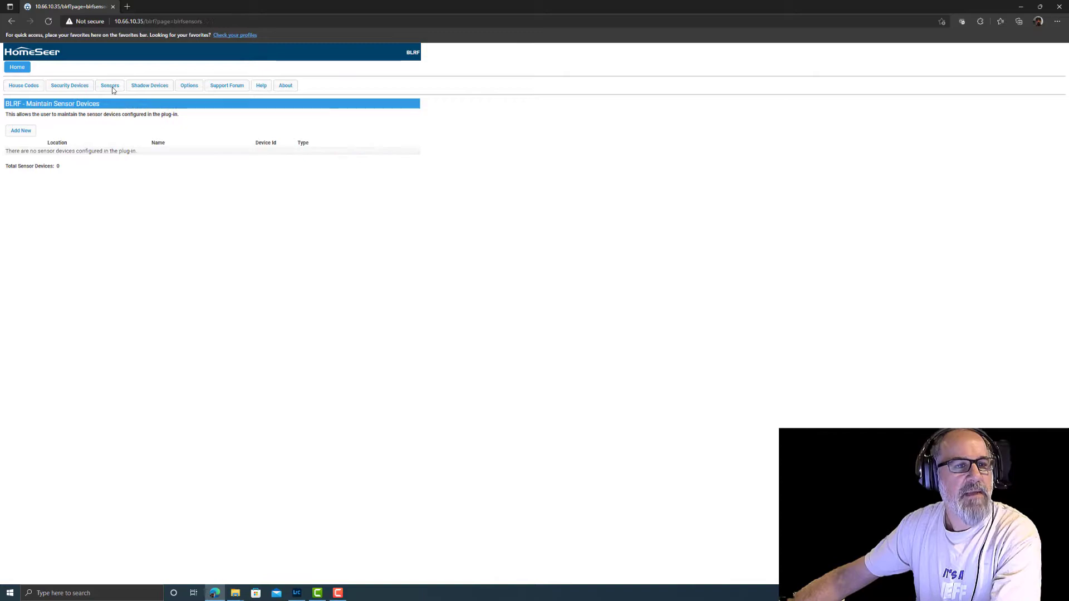
pyautogui.click(21, 131)
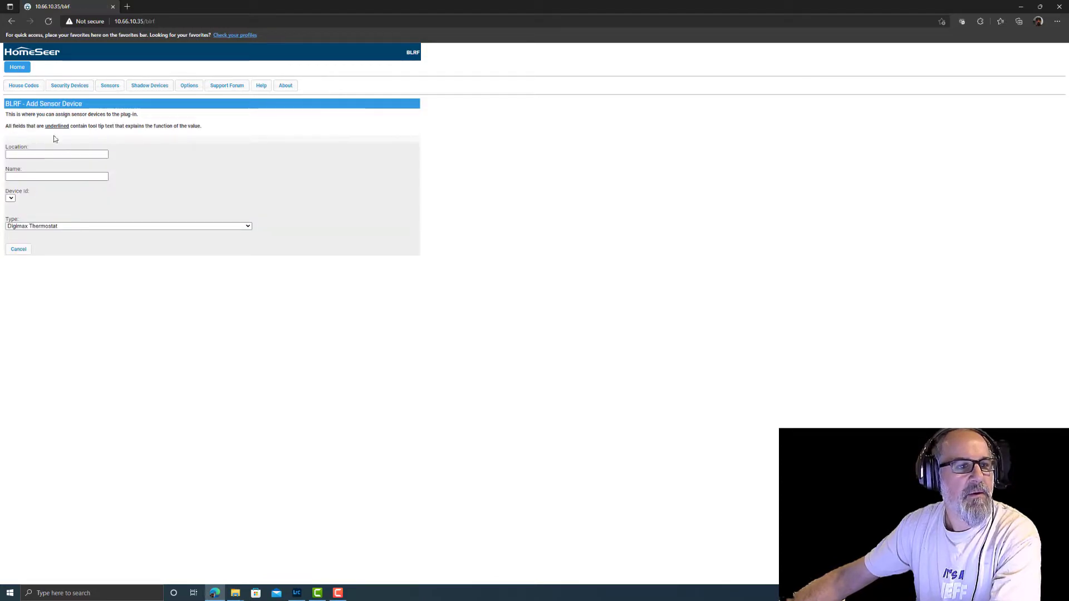
# Examine the sensor types offered for a new BLRF sensor and return to the security devices list without adding one
pyautogui.click(64, 226)
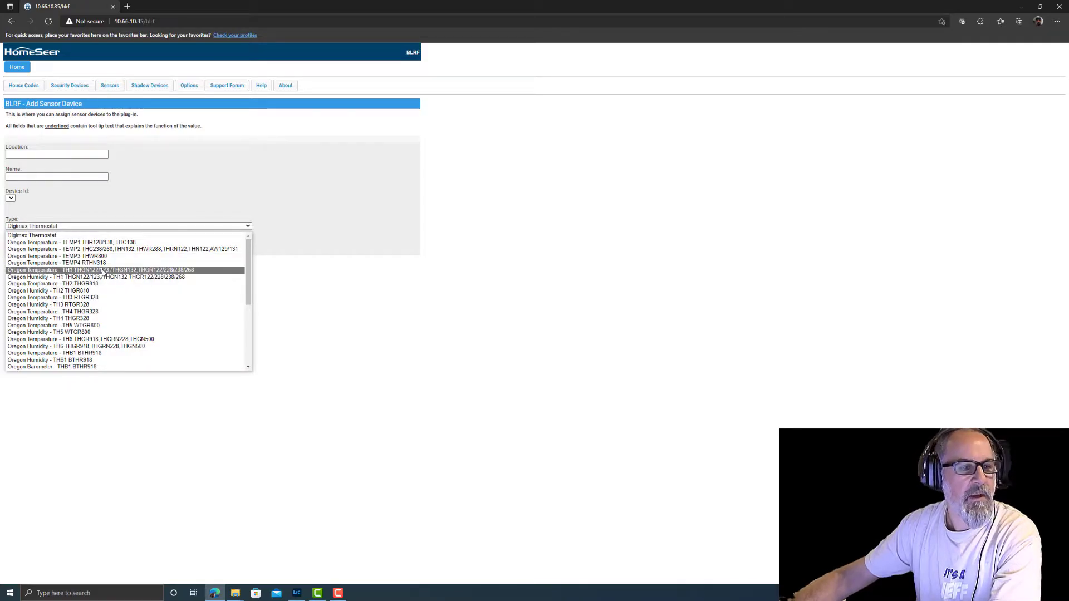
pyautogui.scroll(-5, 114, 310)
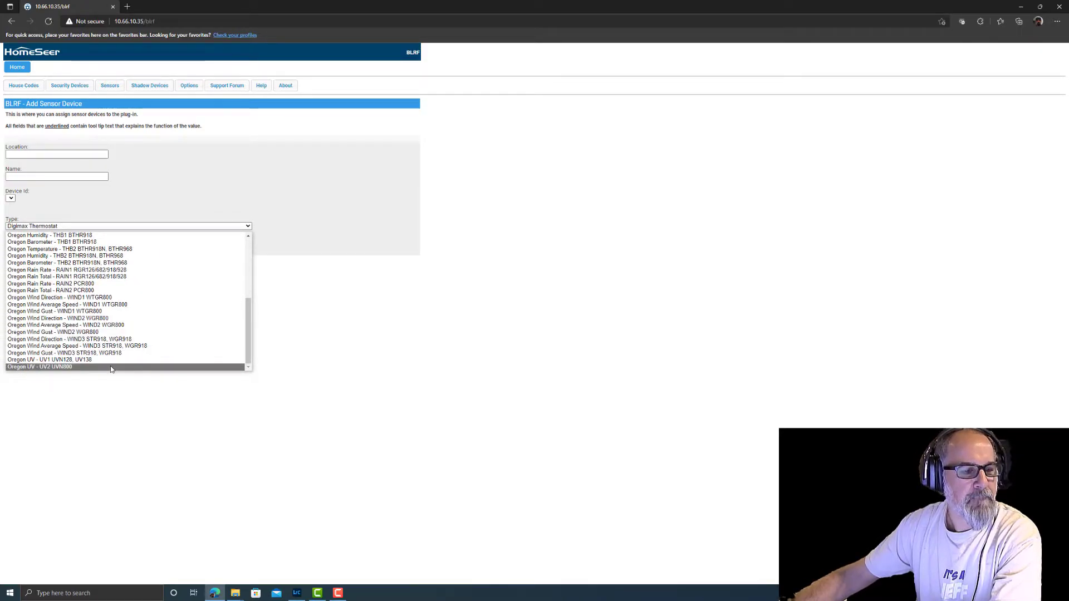
pyautogui.scroll(2, 111, 367)
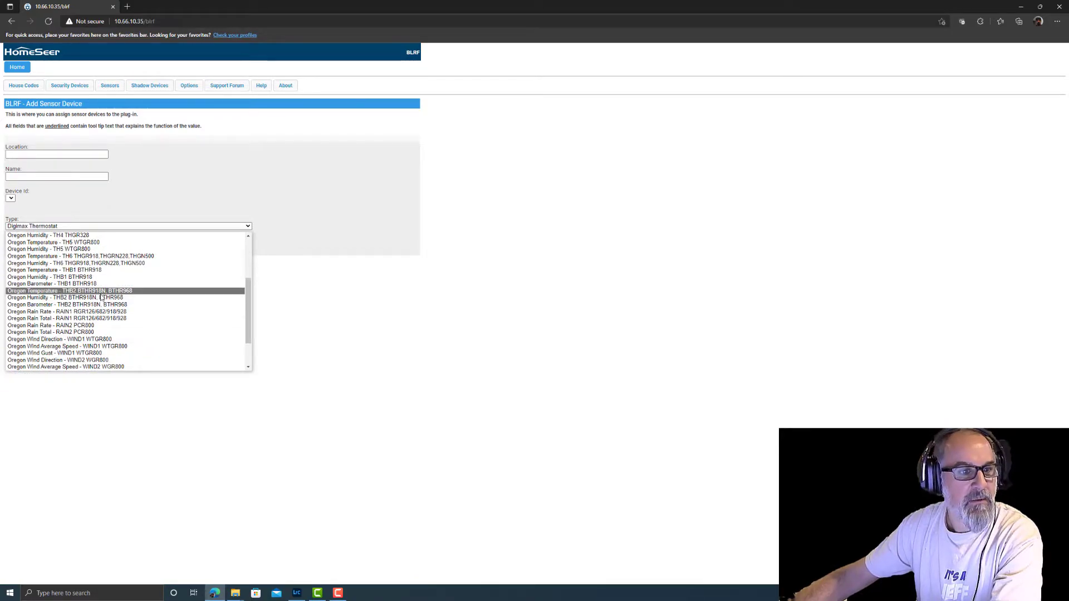
pyautogui.scroll(4, 102, 298)
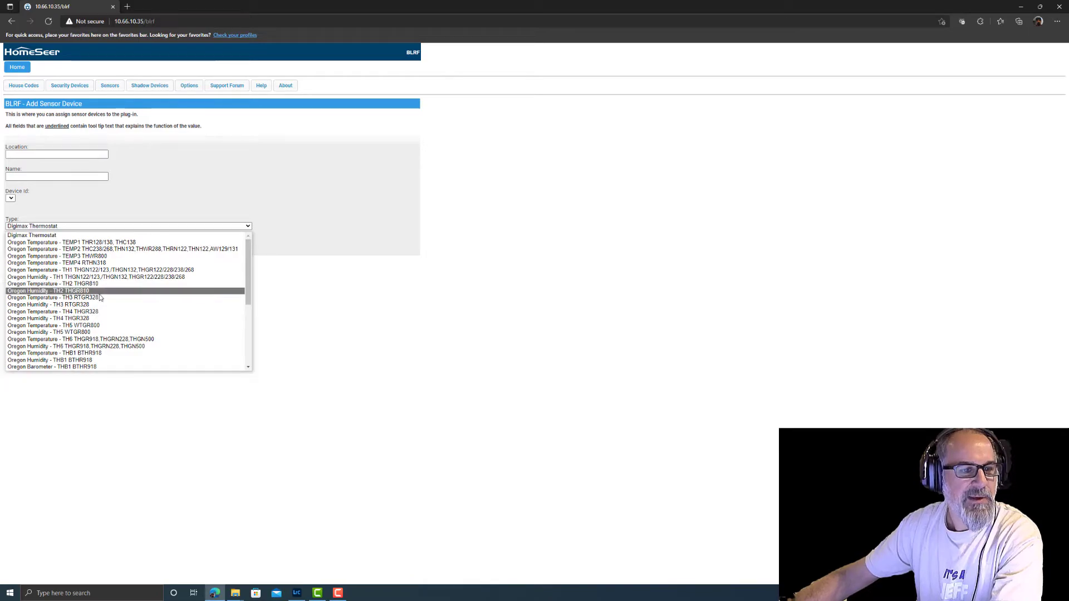
pyautogui.scroll(-6, 100, 298)
pyautogui.scroll(6, 98, 299)
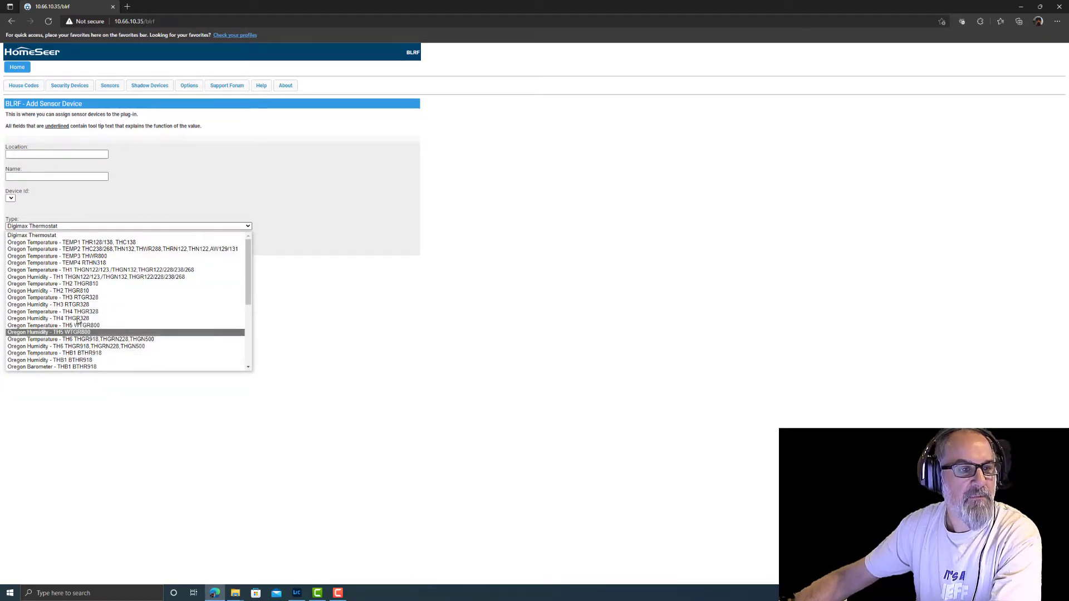
pyautogui.click(288, 189)
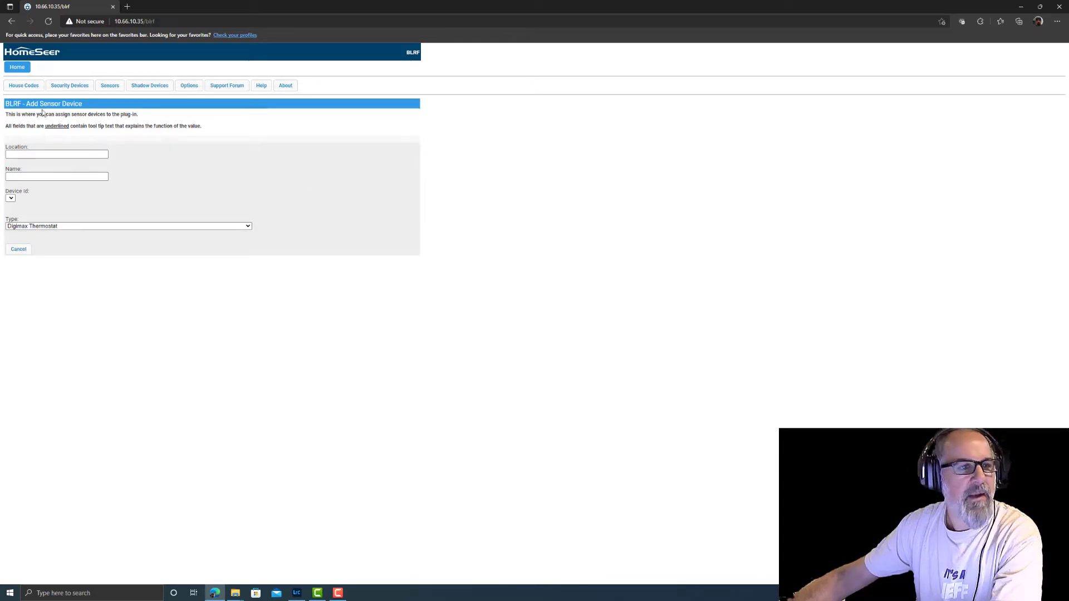
pyautogui.click(62, 87)
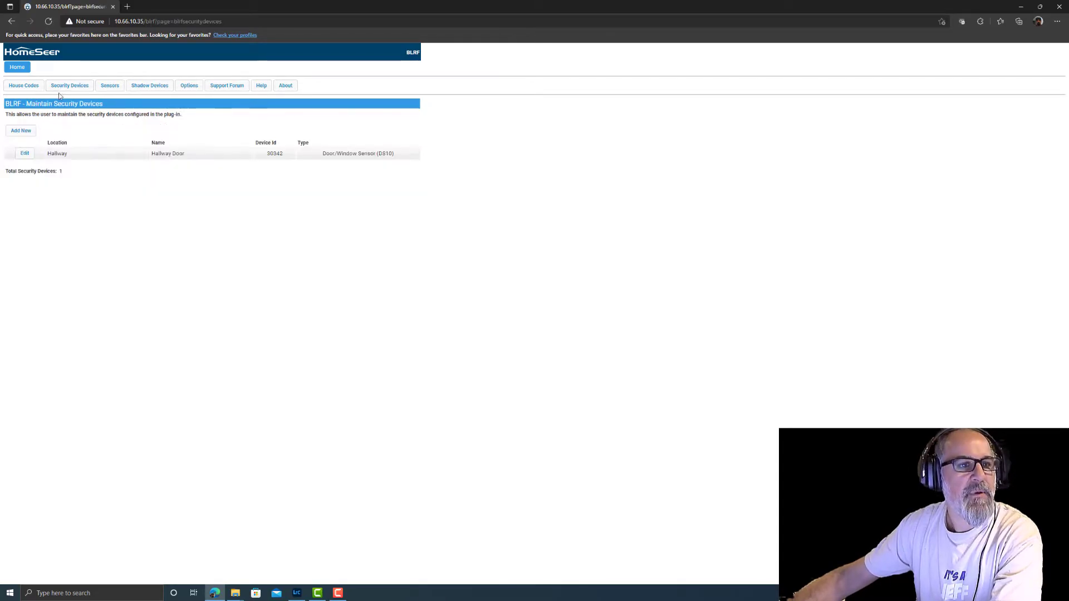
# Start a new BLRF security device with the location "BLRF" and the name "Hallway Motion MS10A"
pyautogui.click(23, 132)
pyautogui.click(35, 155)
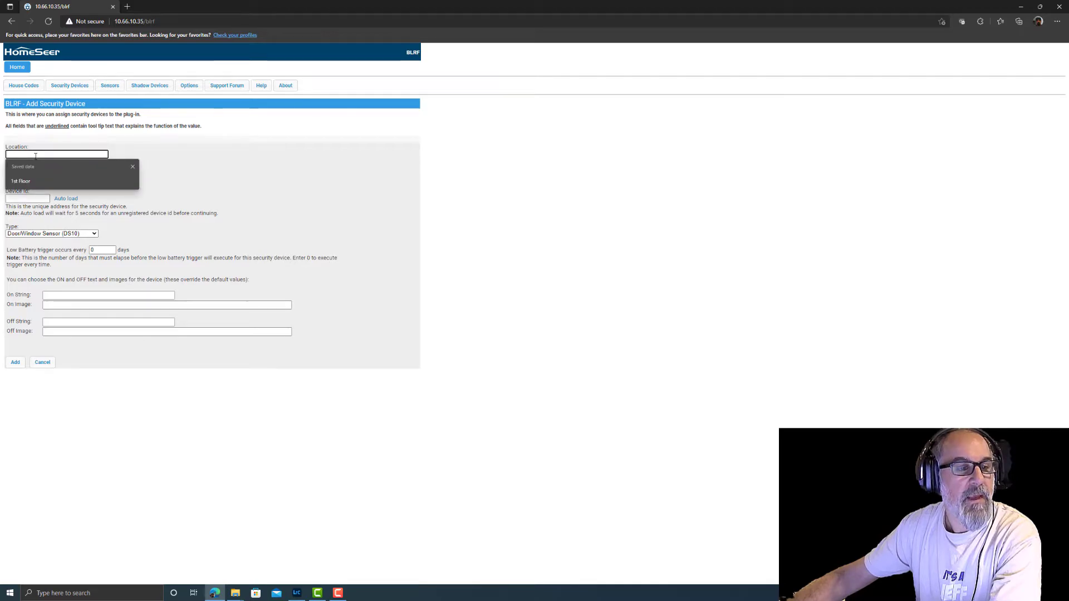
pyautogui.click(196, 180)
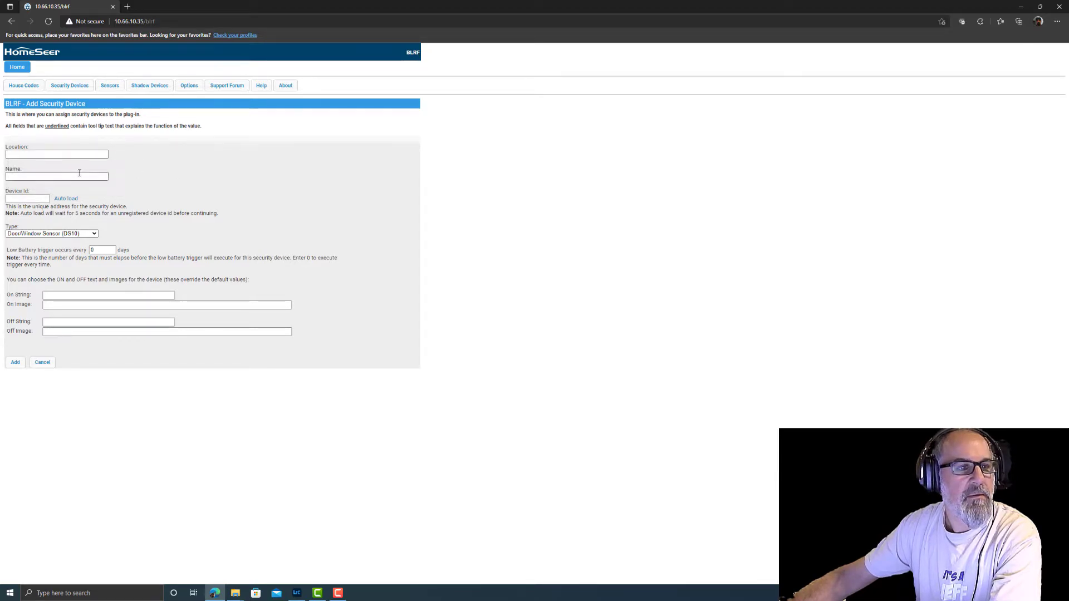
pyautogui.click(55, 155)
pyautogui.write('BLRF')
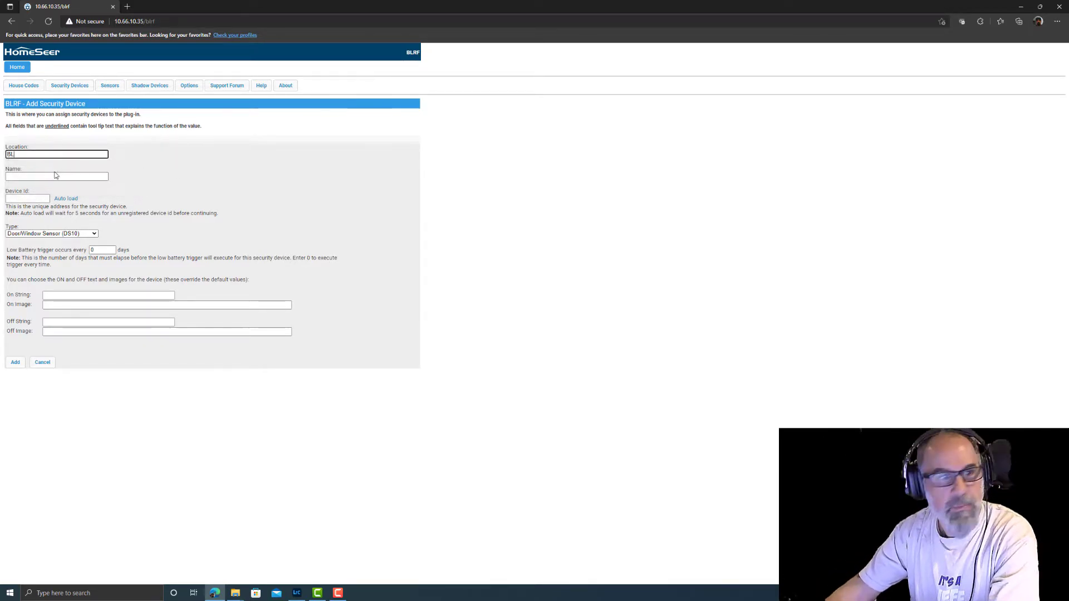
pyautogui.click(54, 176)
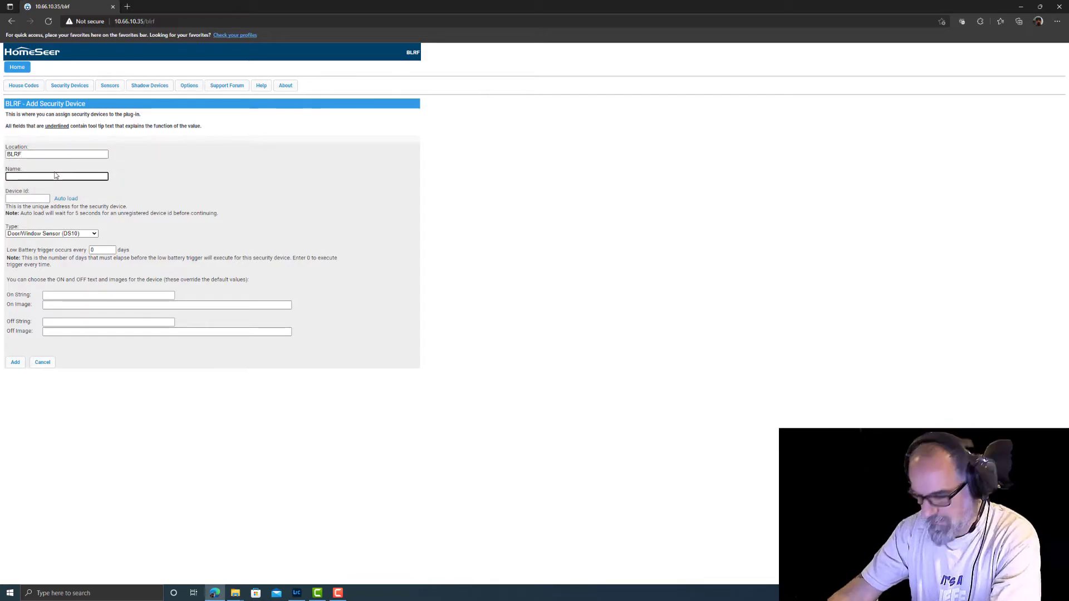
pyautogui.write('Hallway Mot')
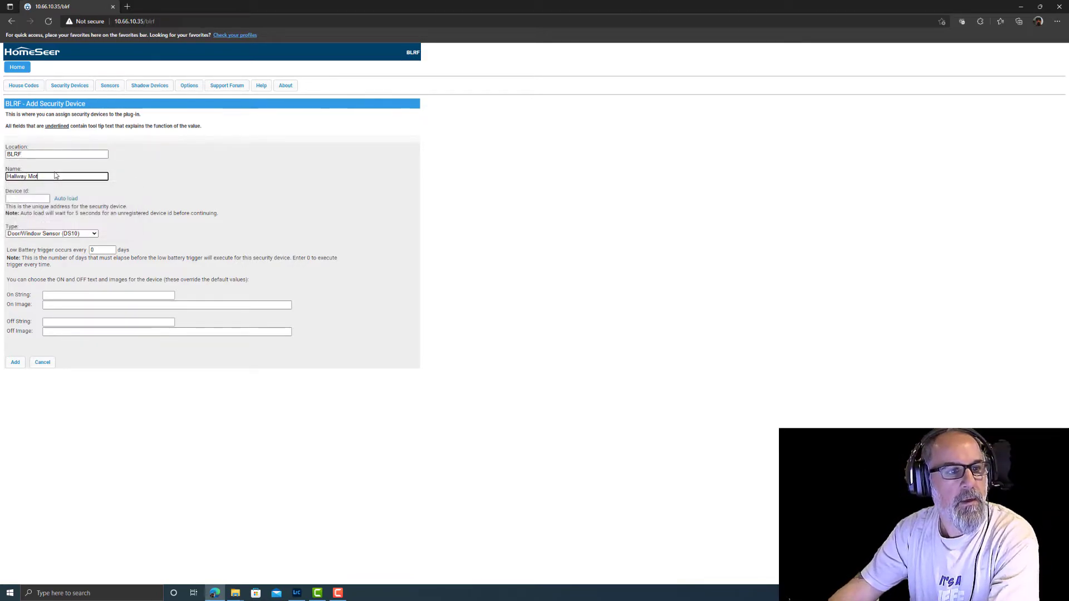
pyautogui.write('ion MS10')
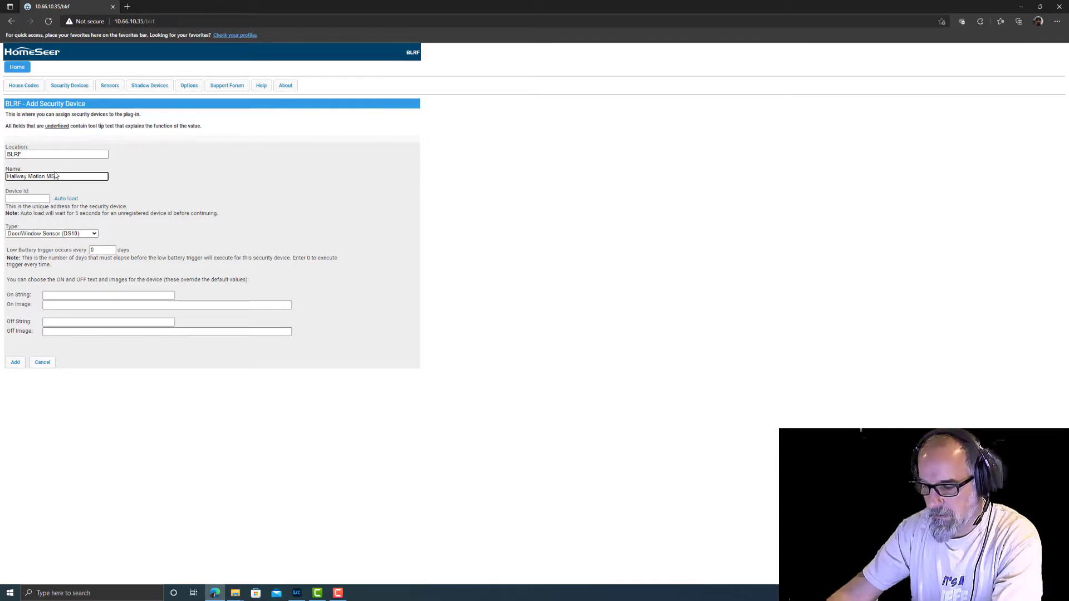
pyautogui.write('A')
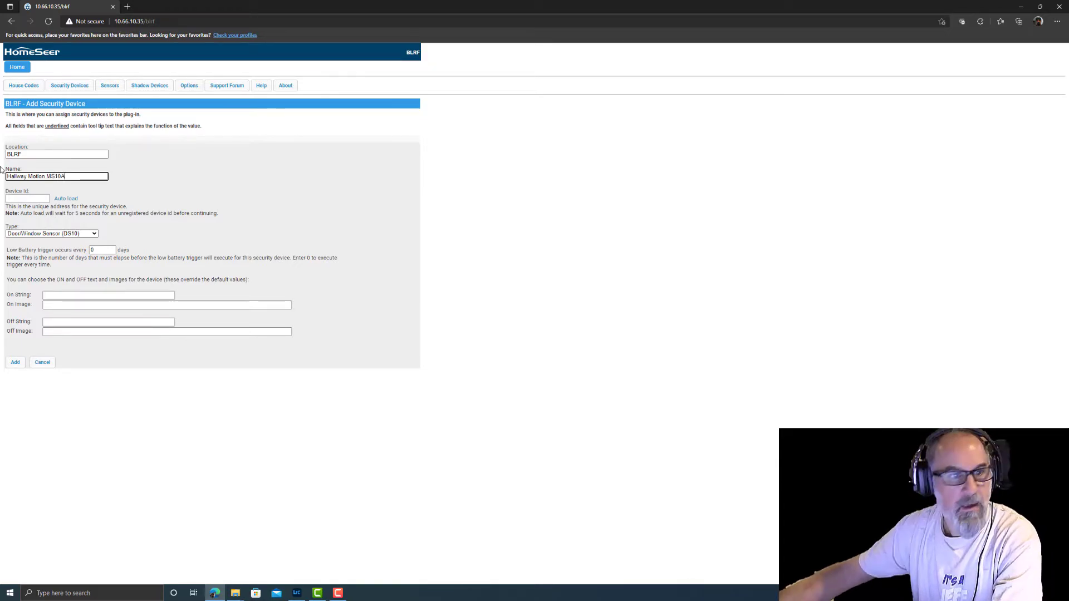
# Auto load the new security device's ID, set its type to Motion Sensor (MS10) and add it to the plug-in
pyautogui.click(72, 200)
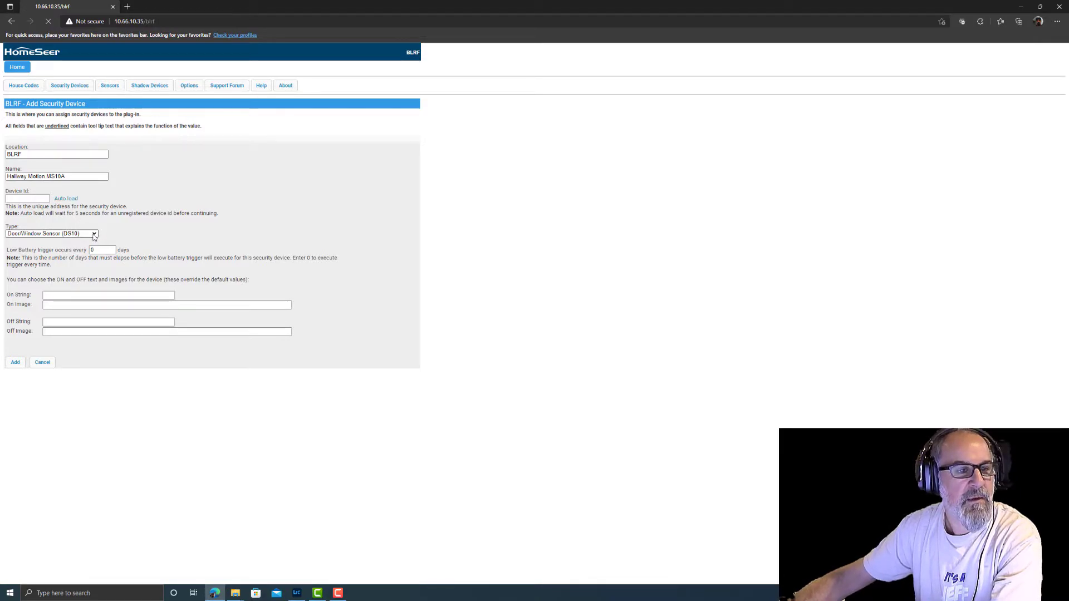
pyautogui.click(94, 234)
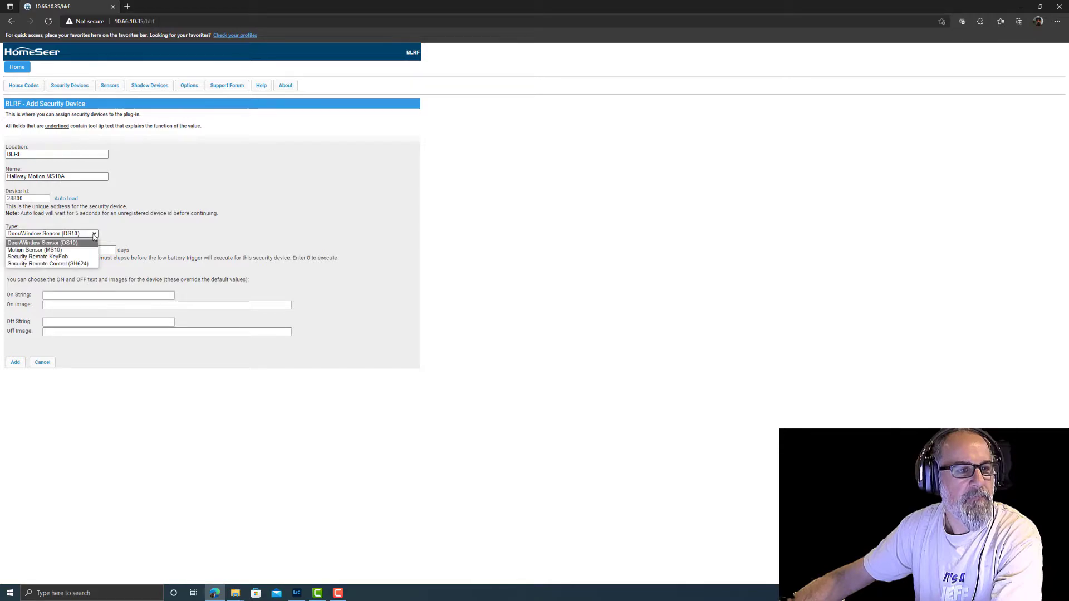
pyautogui.click(77, 251)
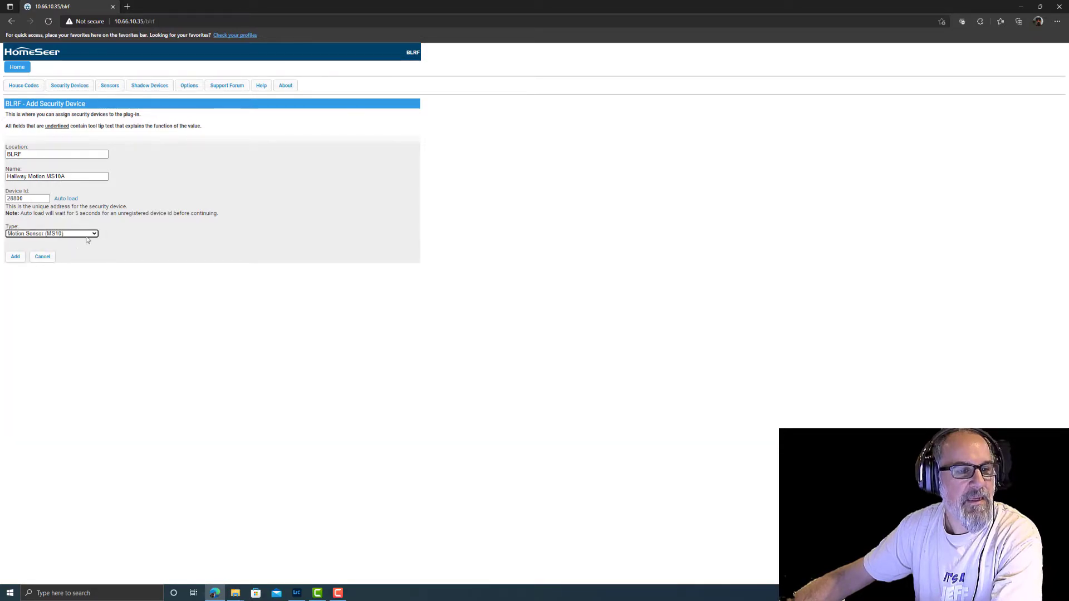
pyautogui.doubleClick(8, 199)
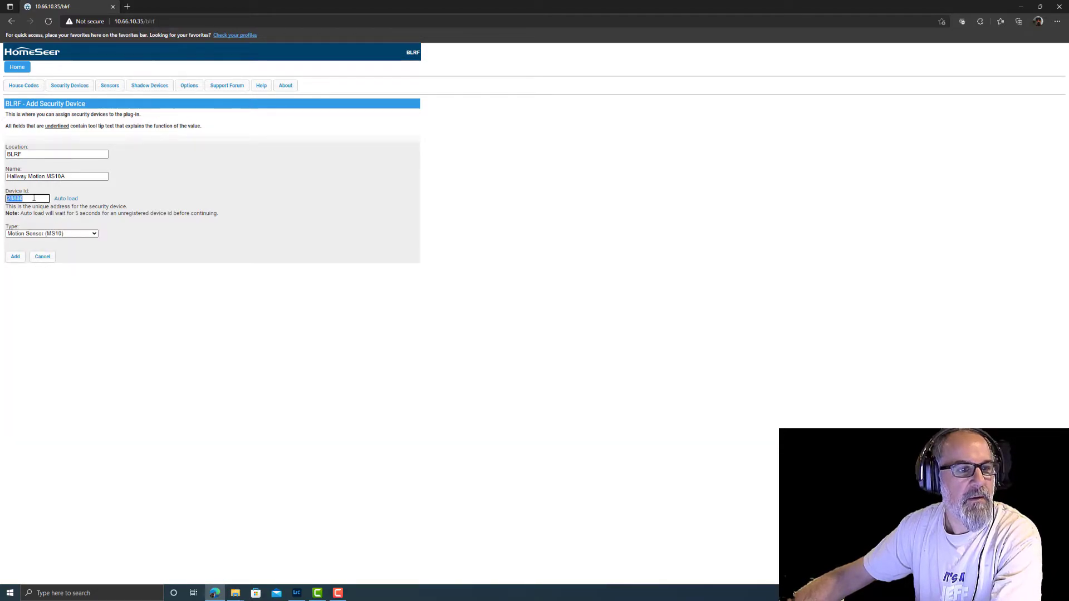
pyautogui.click(15, 257)
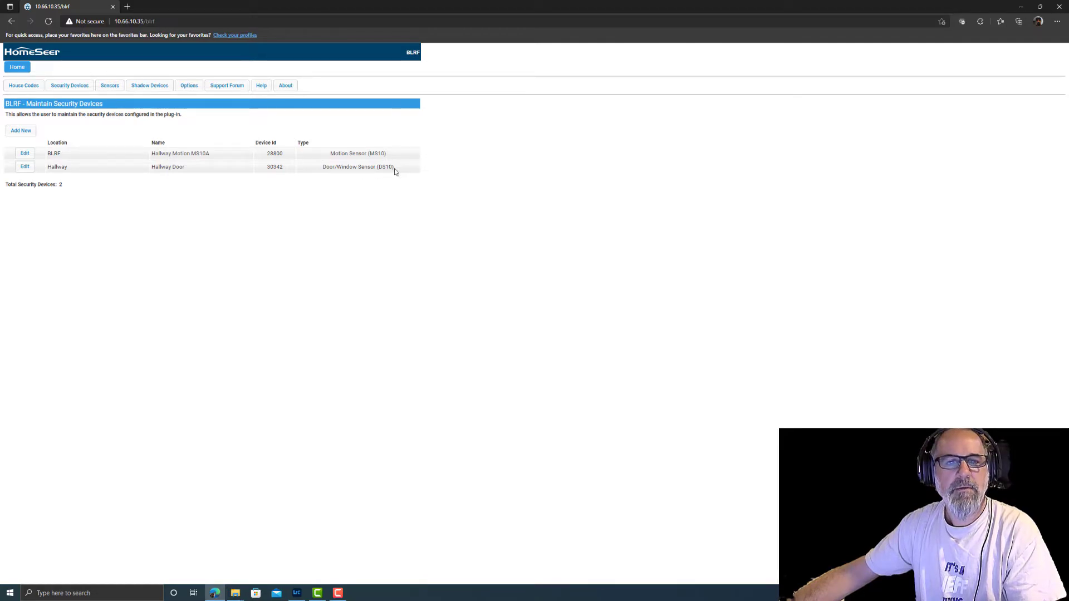
pyautogui.moveTo(394, 169); pyautogui.dragTo(343, 175)
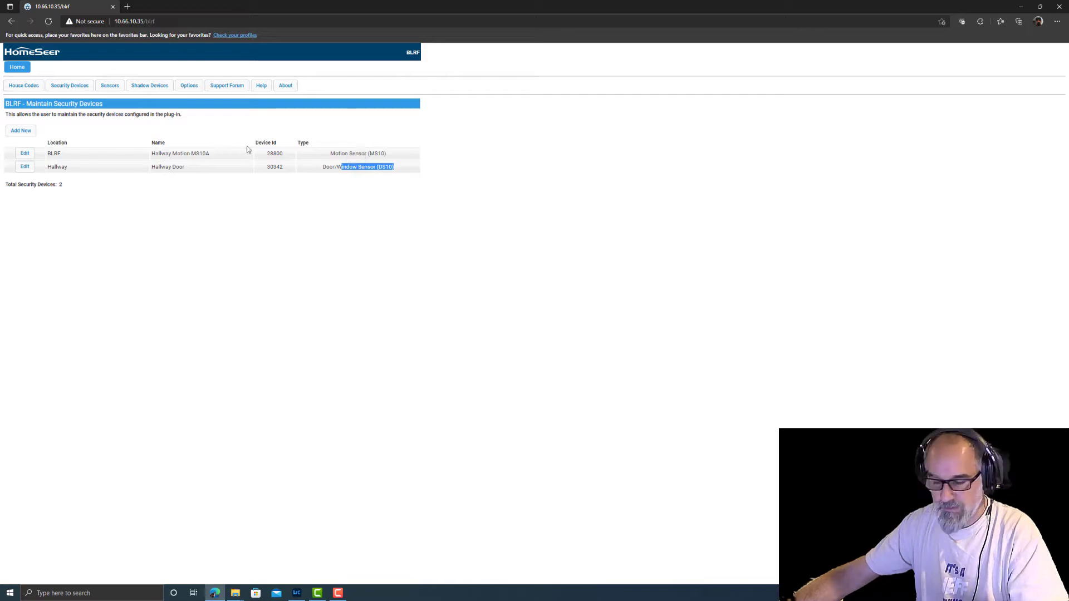
# Return to the HomeSeer device list, check the Hallway Door's settings and clear the BLRF floor filter
pyautogui.click(17, 67)
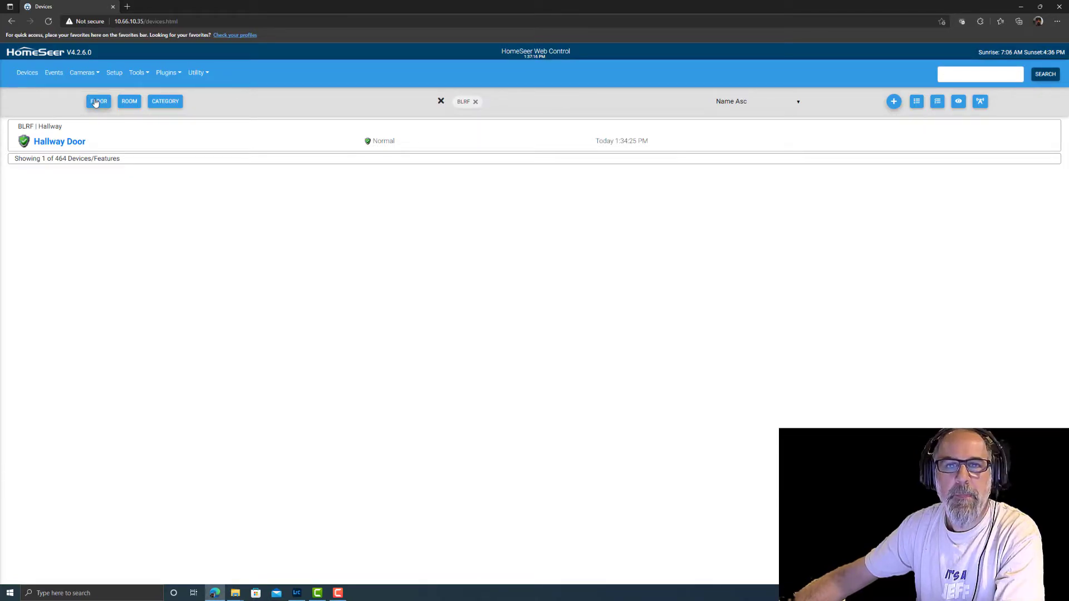
pyautogui.click(61, 144)
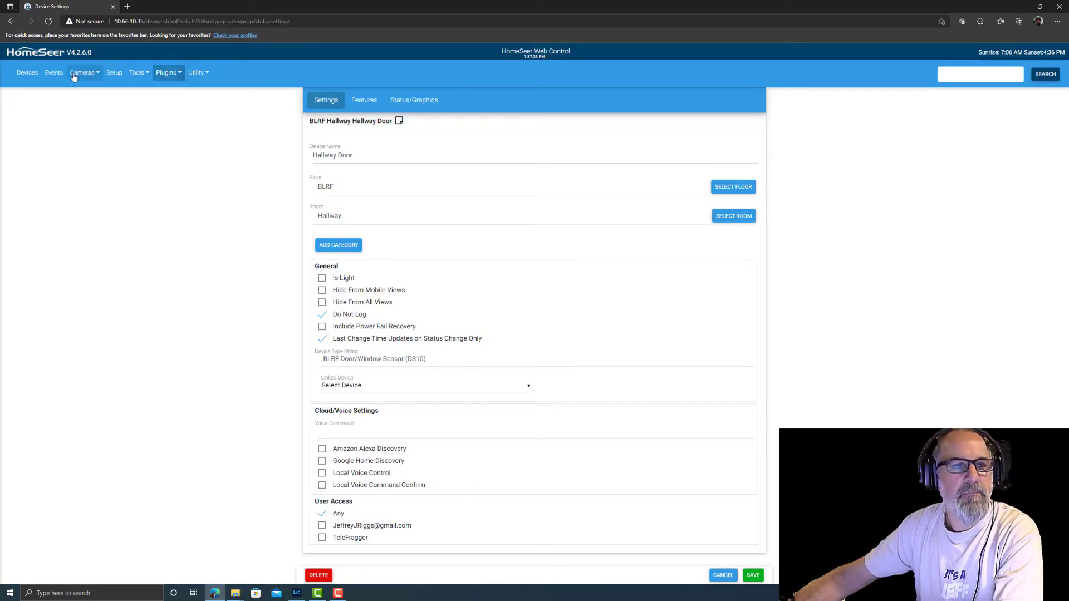
pyautogui.click(27, 73)
pyautogui.click(475, 101)
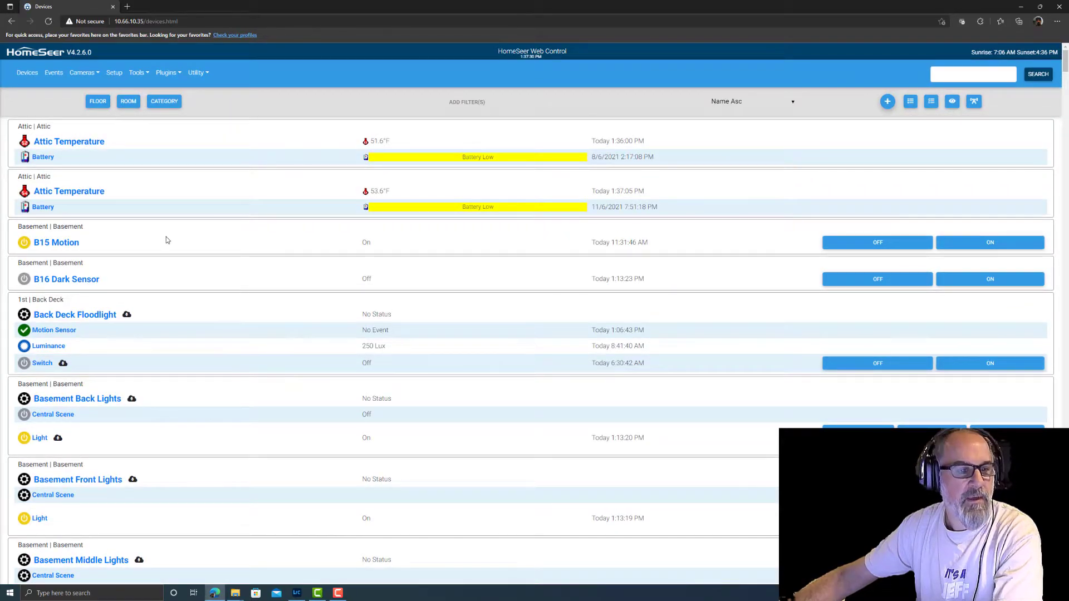
# Search HomeSeer for "blrf" and open the settings of the Hallway Motion MS10A device
pyautogui.scroll(-20, 165, 236)
pyautogui.scroll(-20, 179, 239)
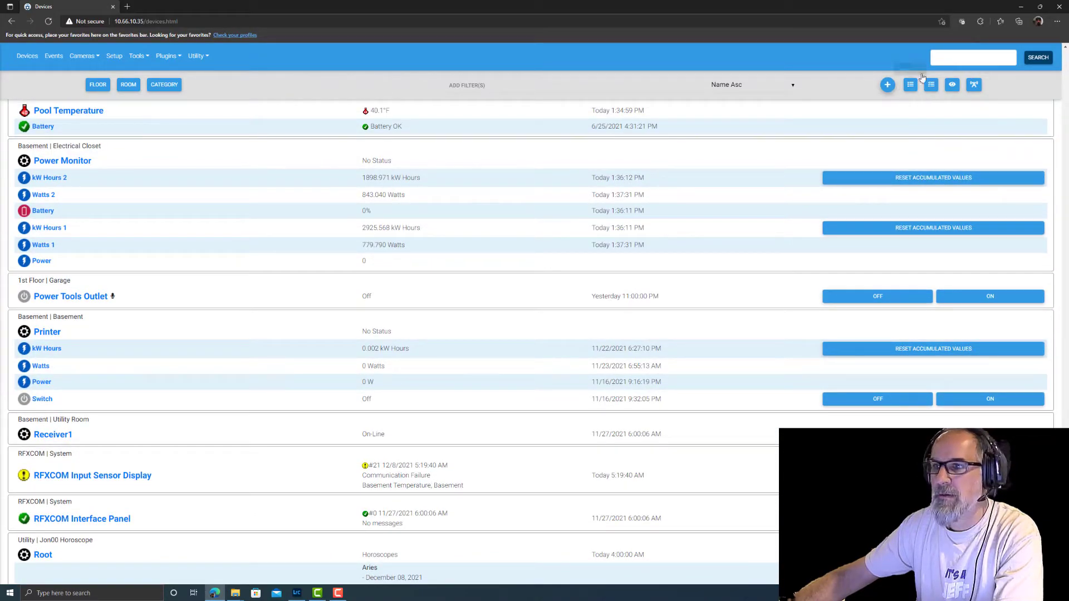
pyautogui.click(958, 56)
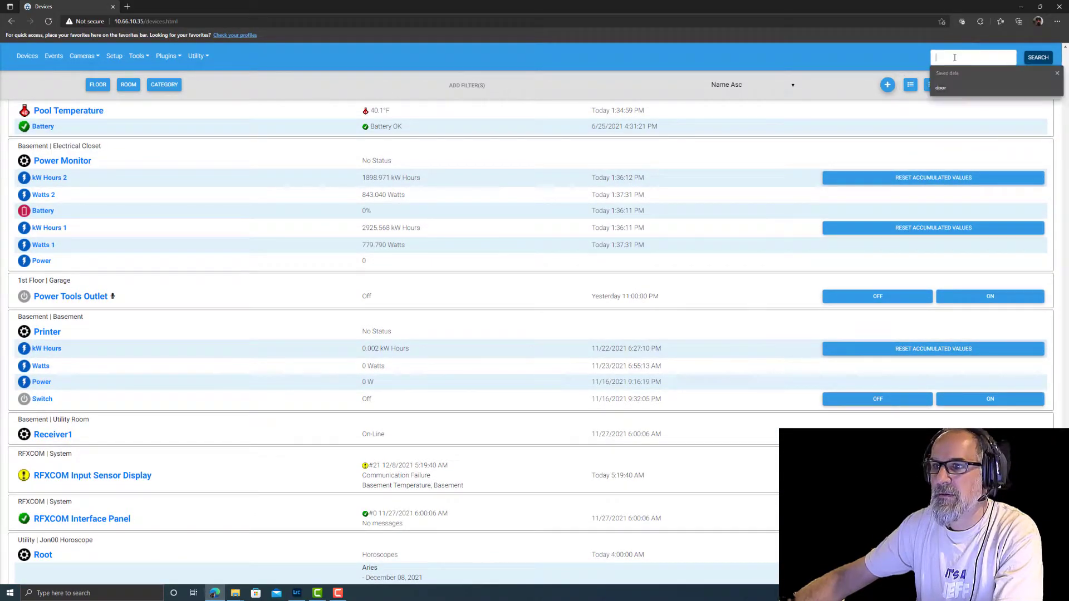
pyautogui.write('blr')
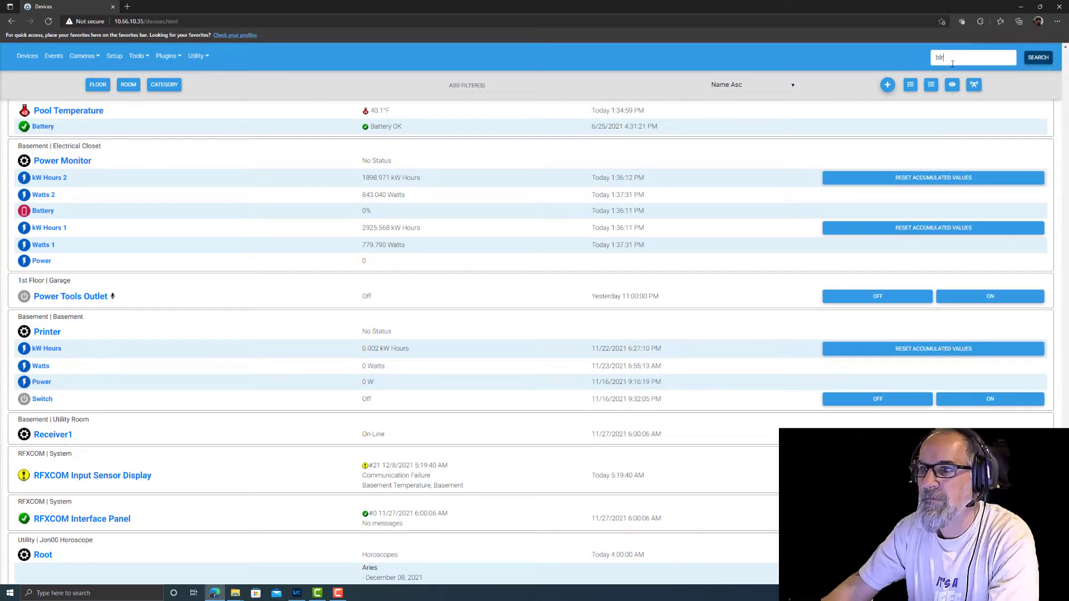
pyautogui.write('f')
pyautogui.press('Return')
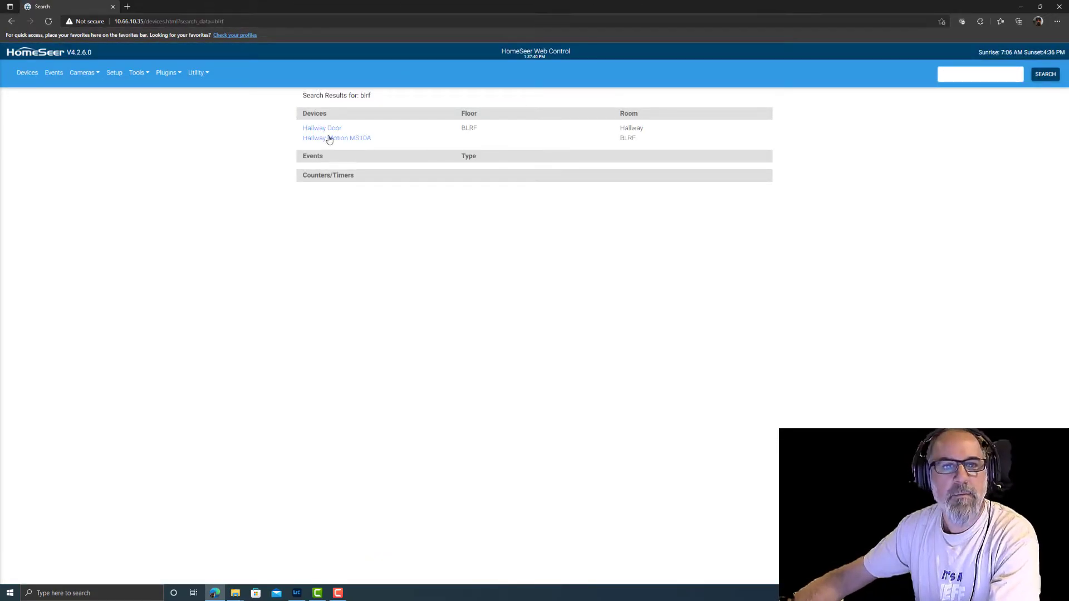
pyautogui.click(338, 139)
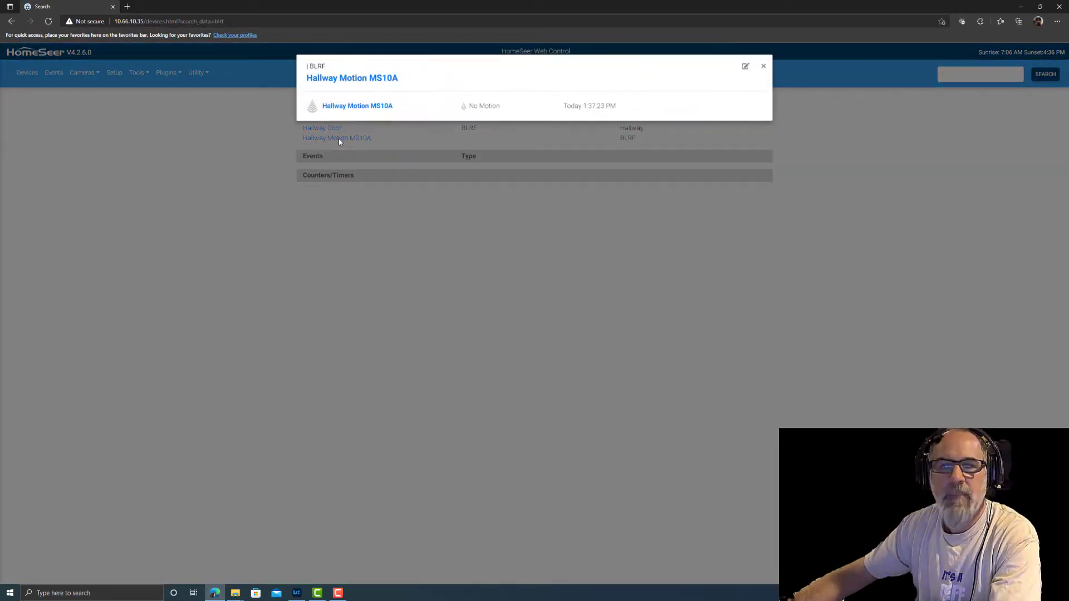
pyautogui.click(350, 108)
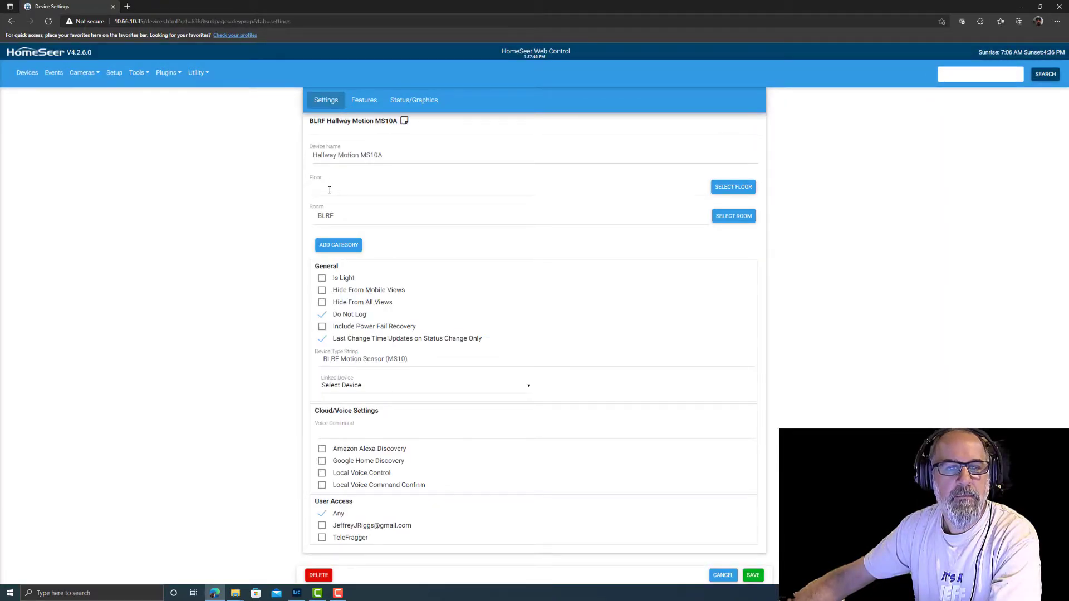
# Set the Hallway Motion MS10A device's room to Hallway and its floor to BLRF, and save the settings
pyautogui.moveTo(347, 220); pyautogui.dragTo(299, 216)
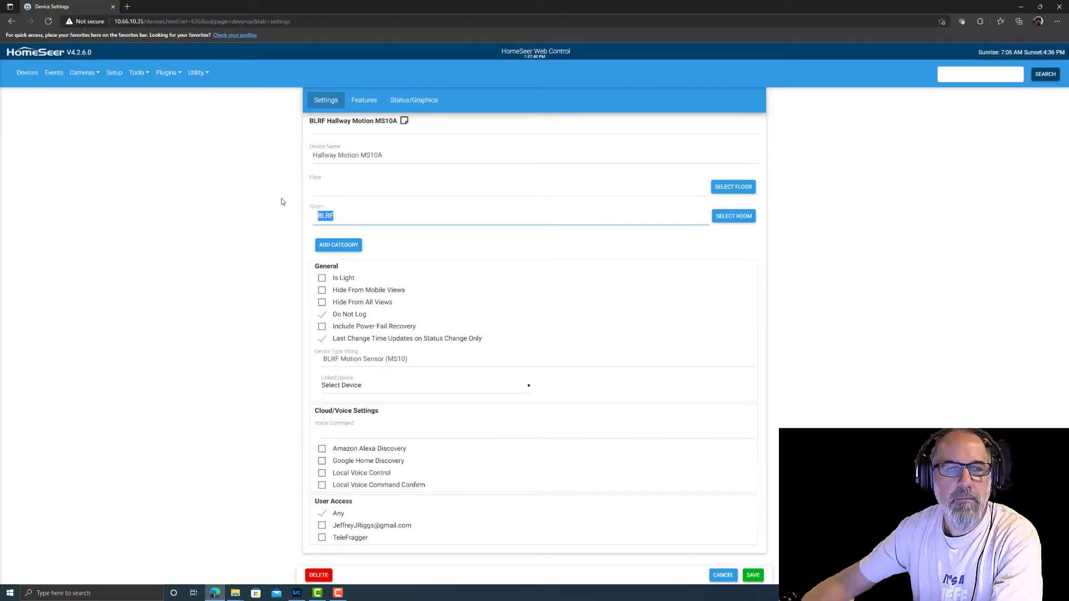
pyautogui.write('Hallway')
pyautogui.press('Tab')
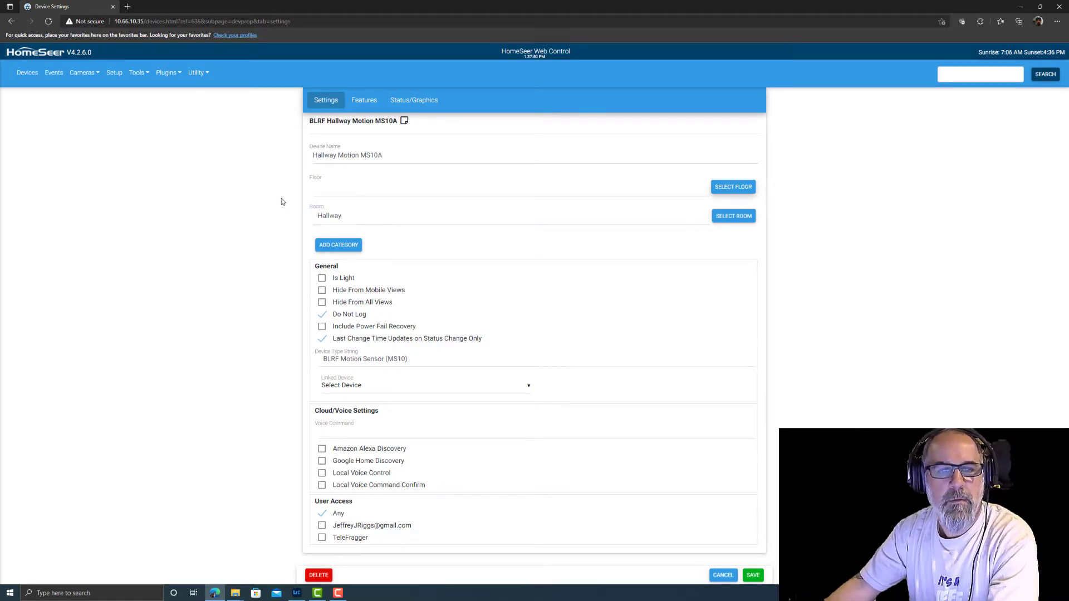
pyautogui.click(340, 192)
pyautogui.click(733, 186)
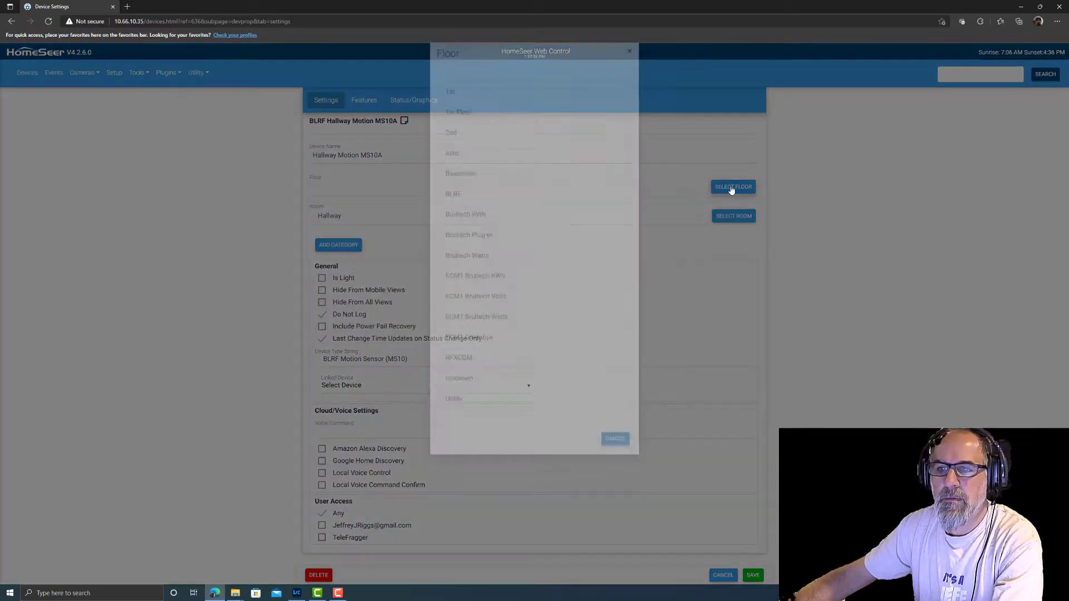
pyautogui.click(492, 206)
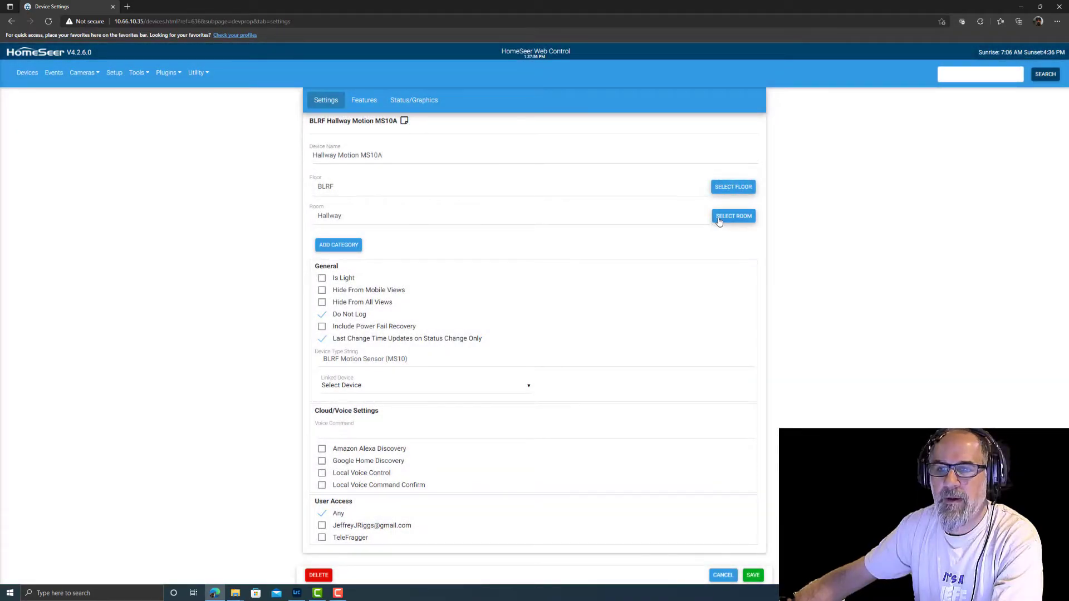
pyautogui.click(722, 217)
pyautogui.click(461, 354)
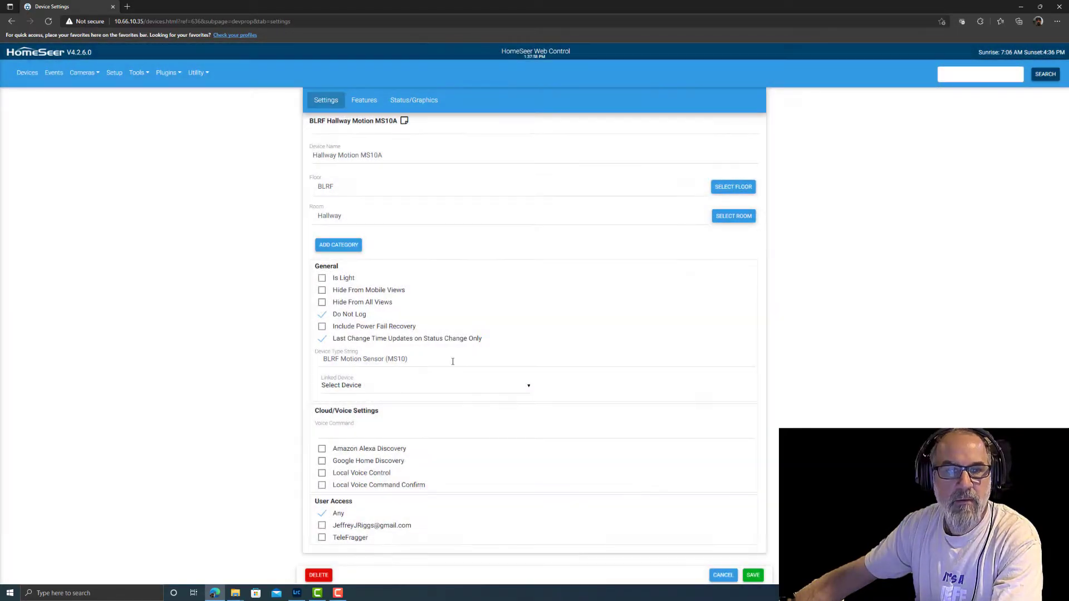
pyautogui.click(746, 578)
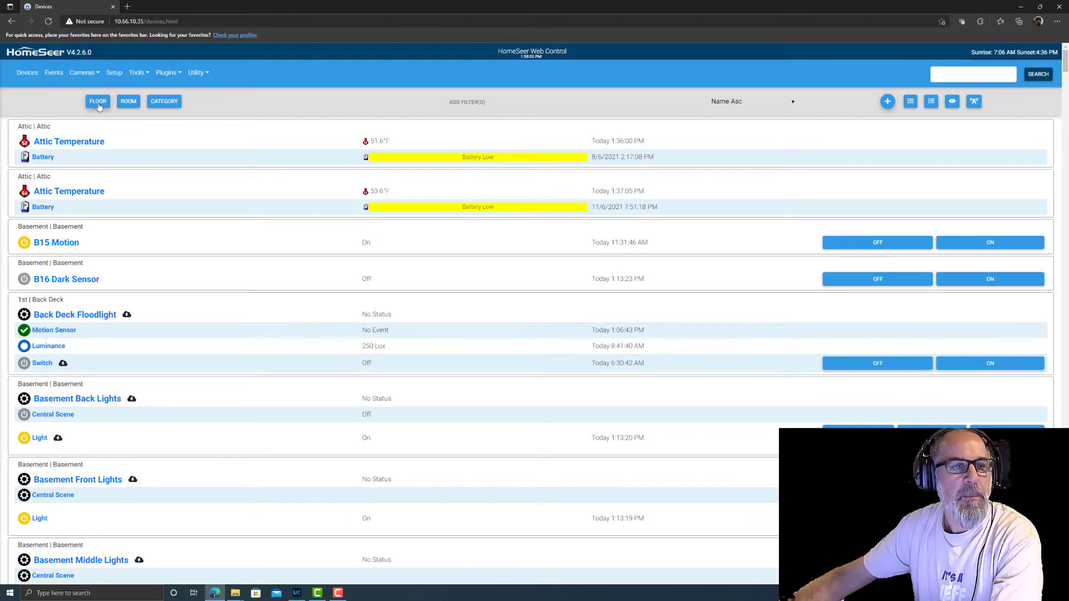
# Filter the device list by the BLRF floor
pyautogui.click(97, 104)
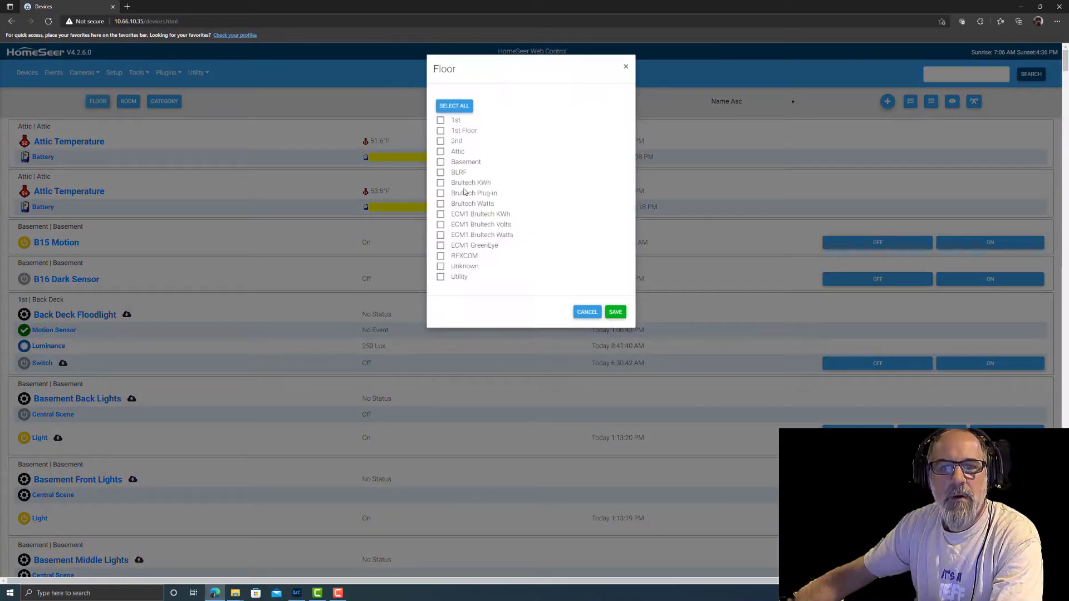
pyautogui.click(440, 172)
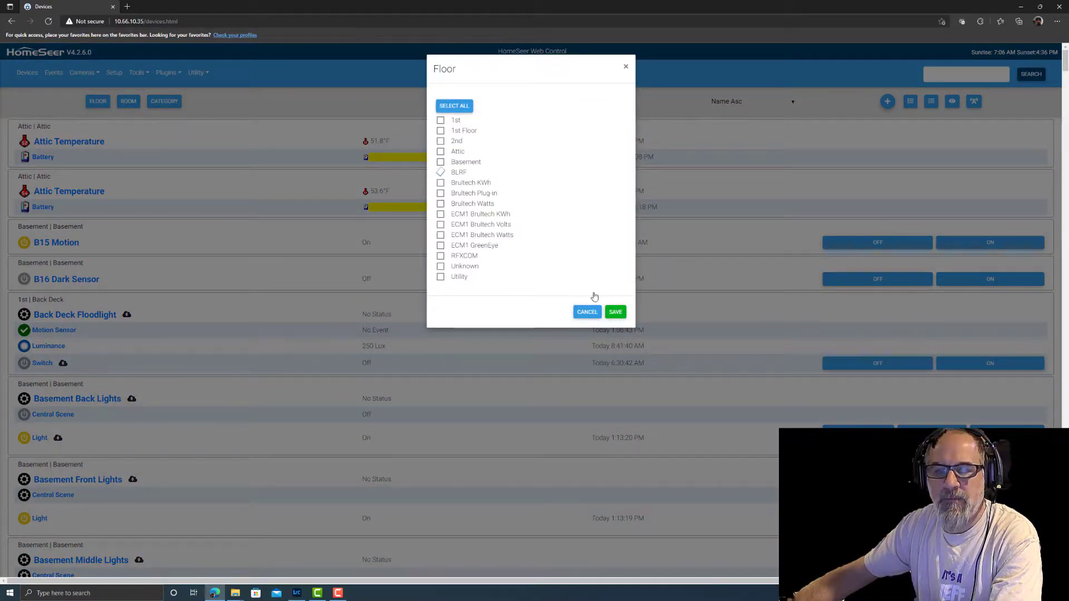
pyautogui.click(616, 312)
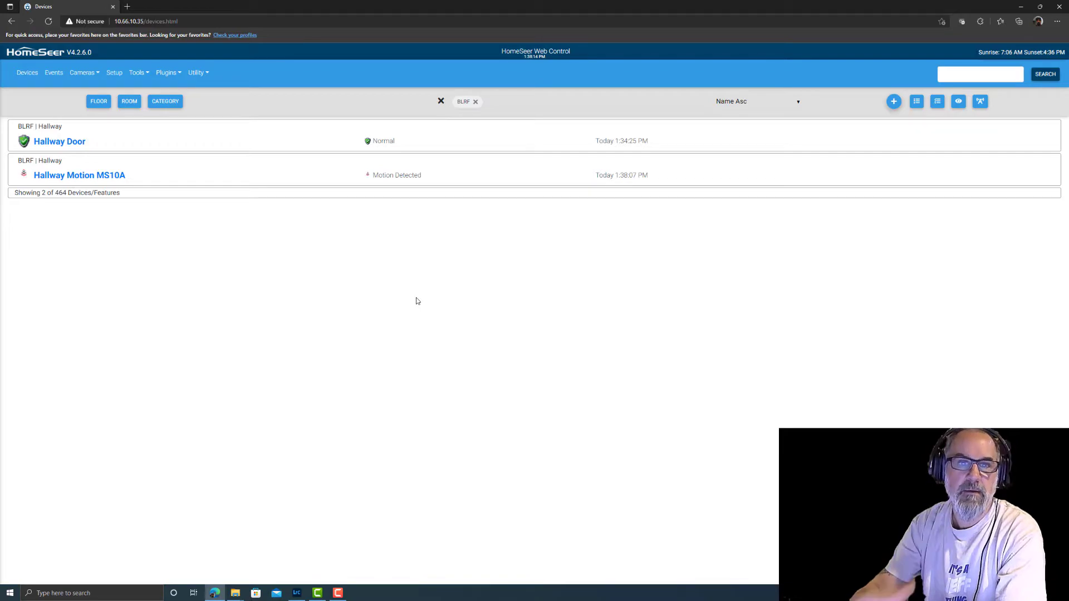
# Examine the Hallway Motion MS10A device's motion status and last-change time in the device list
pyautogui.rightClick(679, 202)
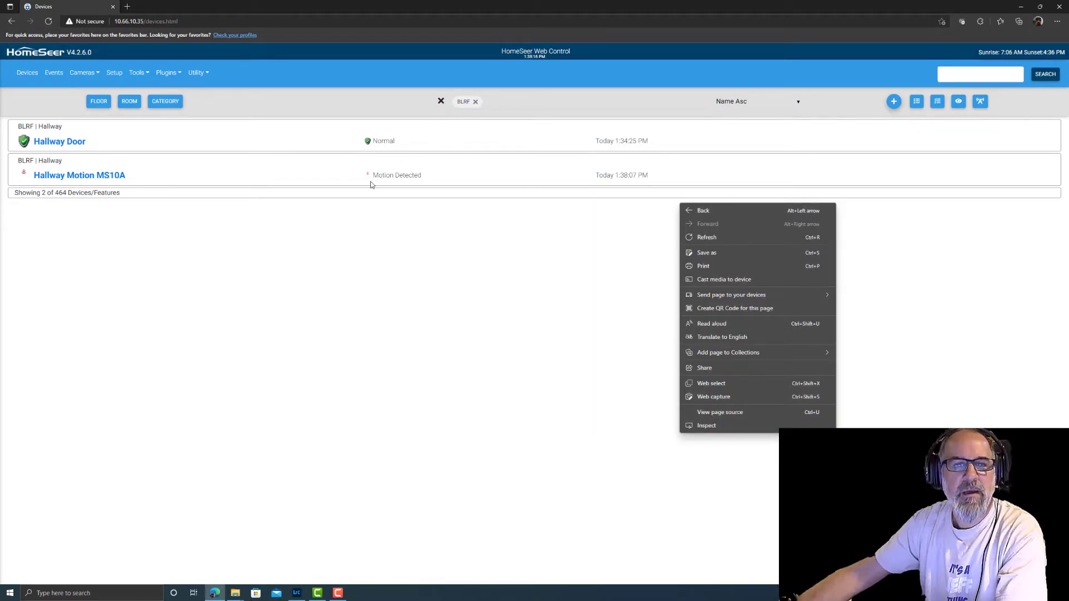
pyautogui.click(364, 181)
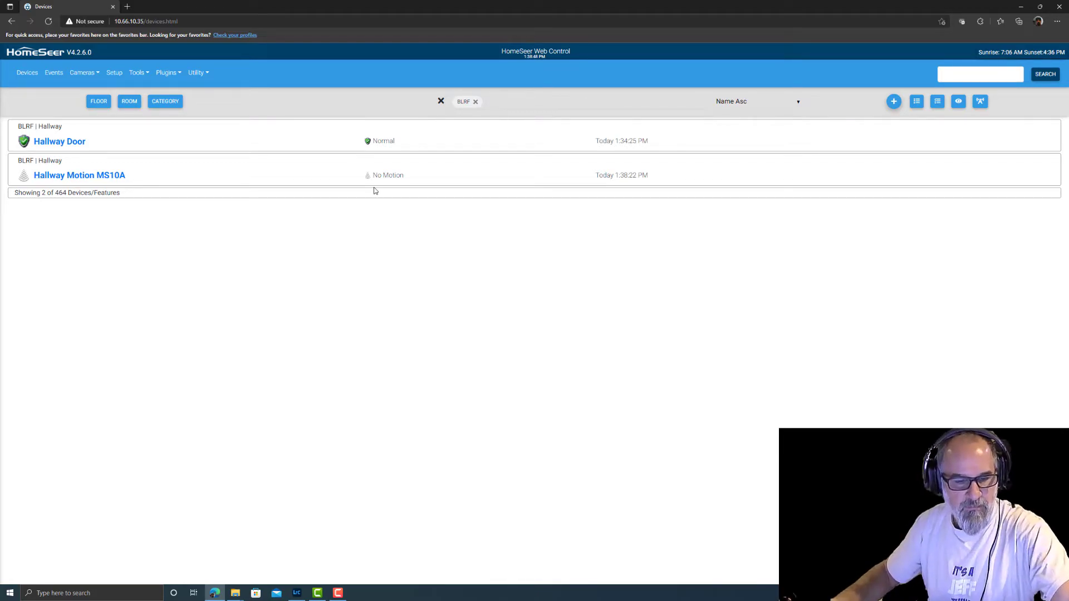
pyautogui.moveTo(659, 178); pyautogui.dragTo(584, 178)
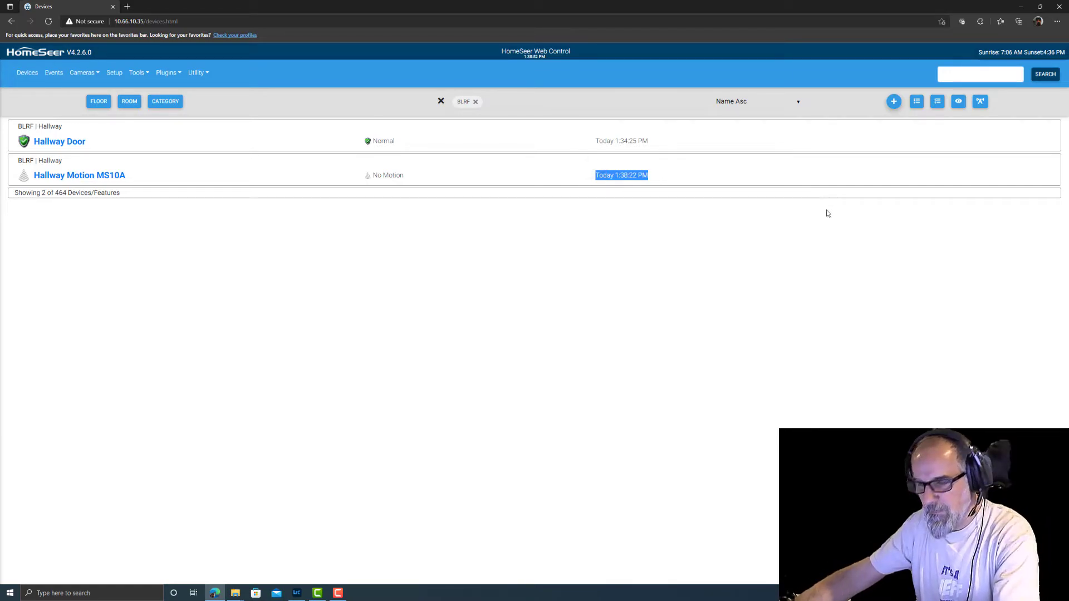
pyautogui.click(621, 281)
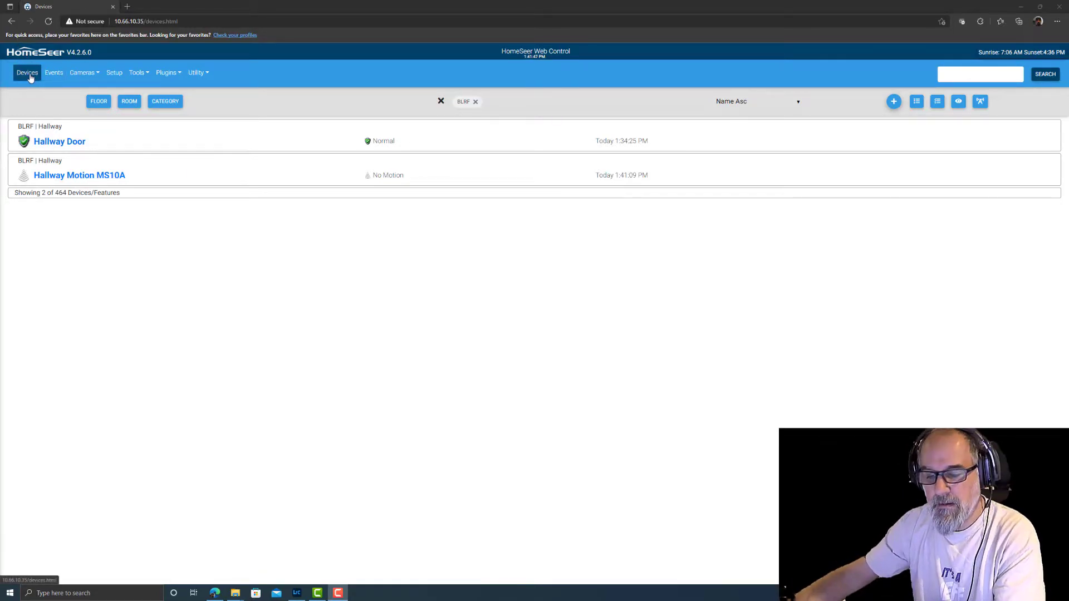
# Open the HomeSeer log and examine the X10 code and Hallway Motion MS10A on/off messages
pyautogui.click(54, 74)
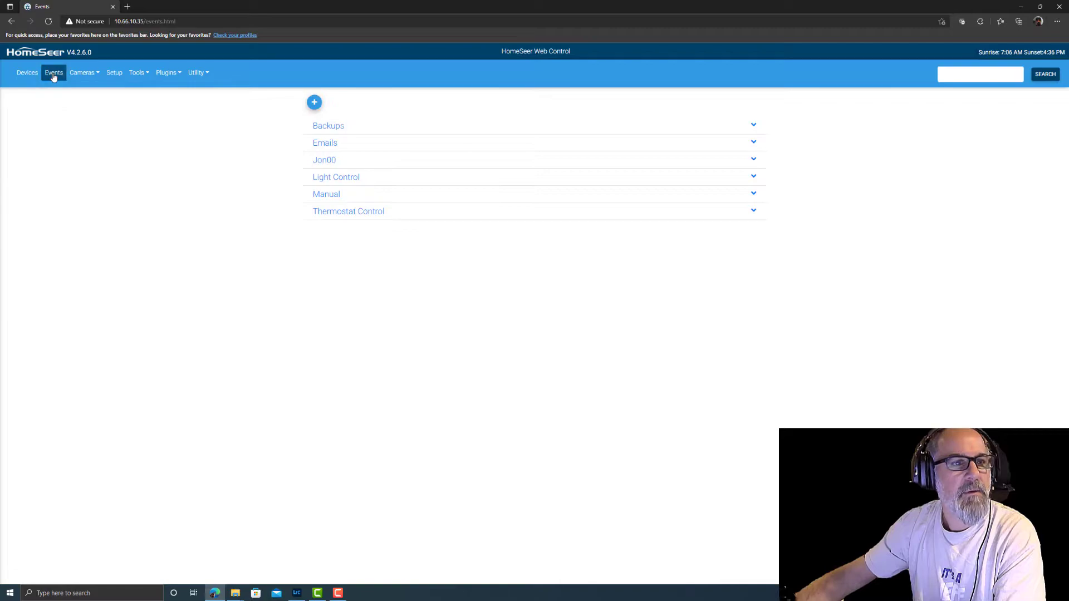
pyautogui.click(138, 72)
pyautogui.click(143, 185)
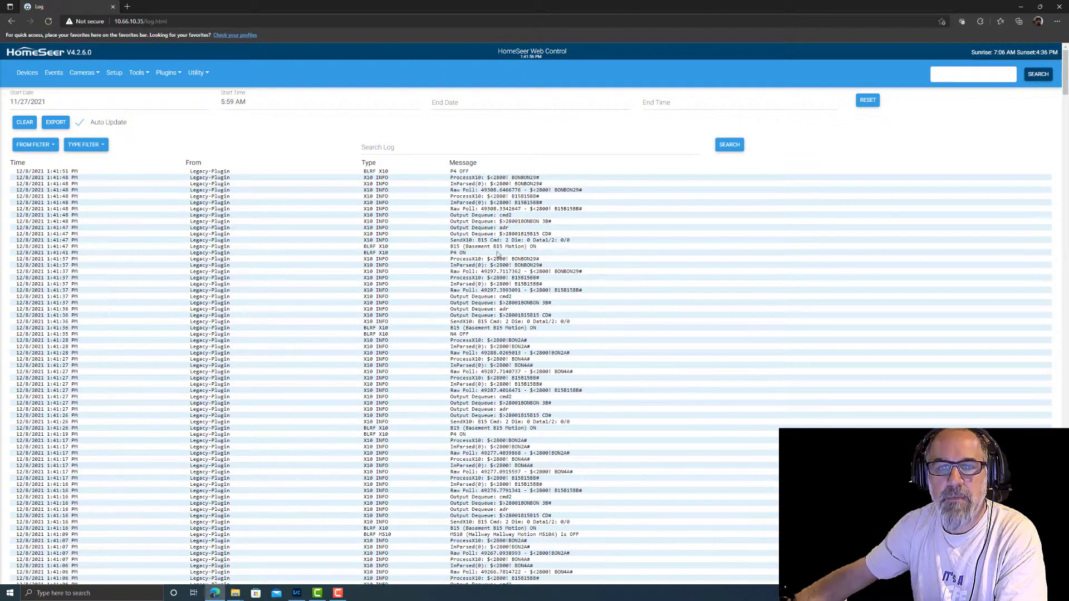
pyautogui.moveTo(470, 239); pyautogui.dragTo(549, 241)
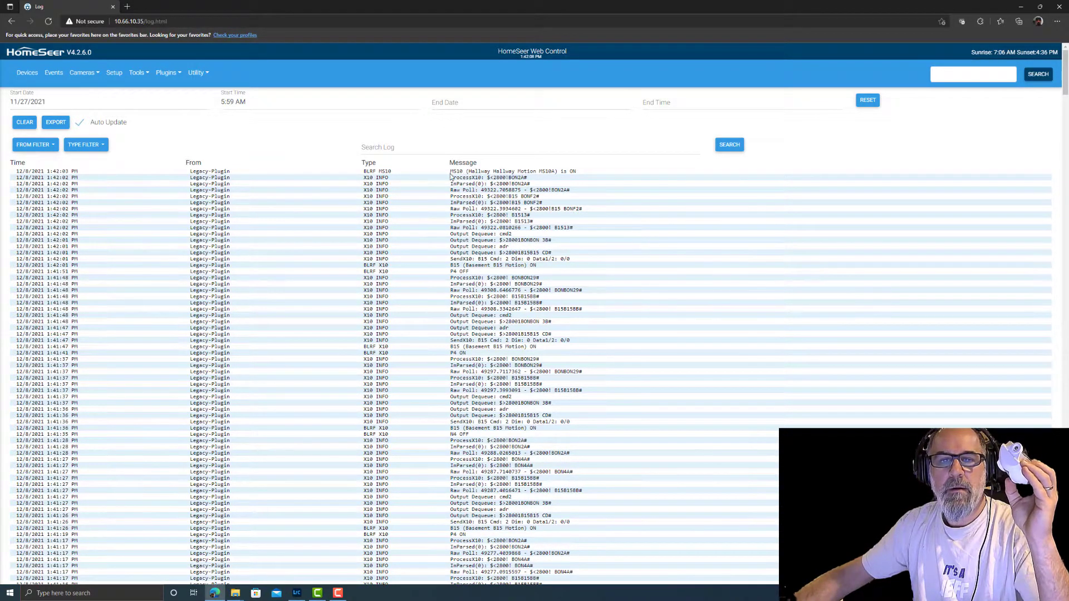
pyautogui.moveTo(539, 171); pyautogui.dragTo(541, 171)
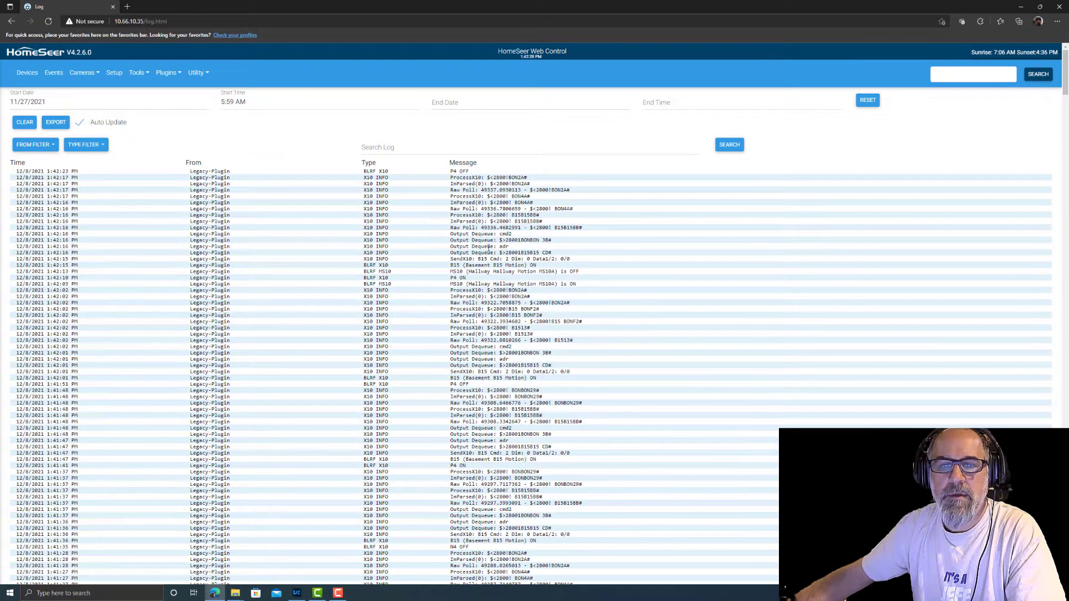
pyautogui.moveTo(512, 221); pyautogui.dragTo(540, 222)
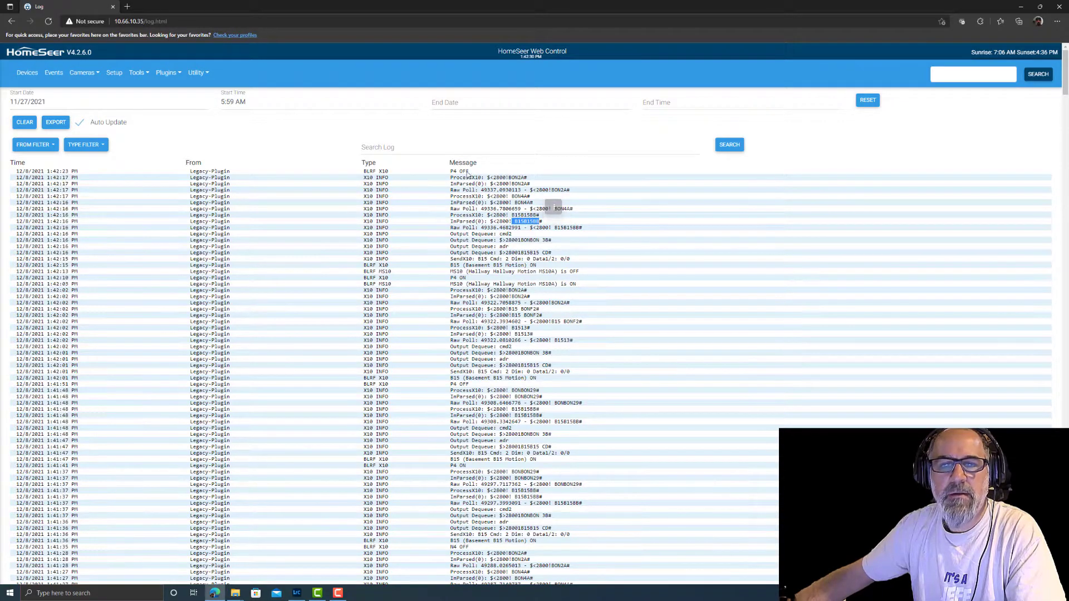
pyautogui.click(458, 178)
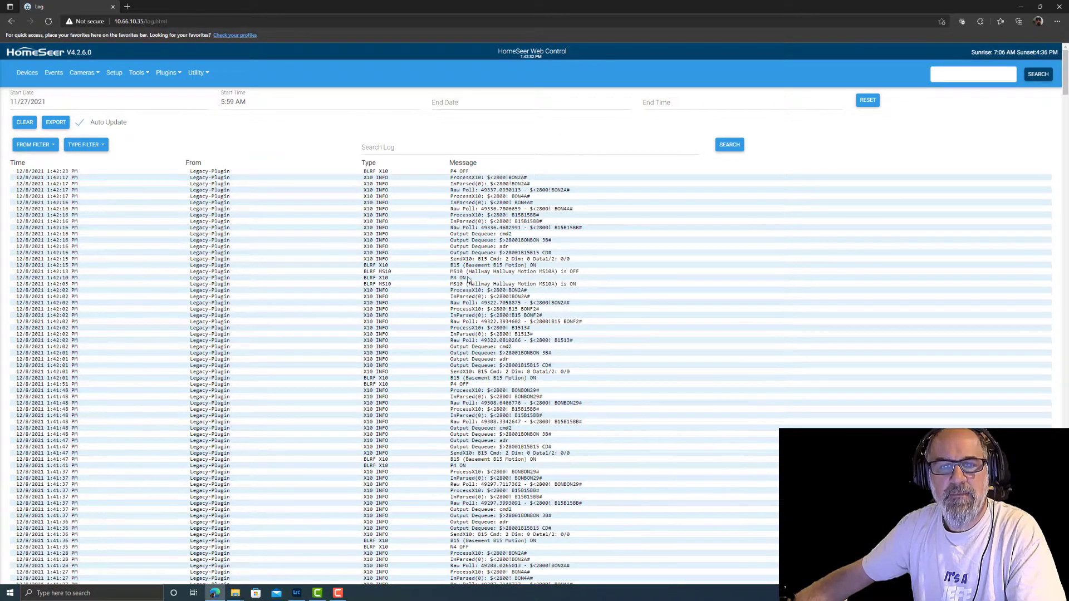
pyautogui.moveTo(467, 277); pyautogui.dragTo(449, 278)
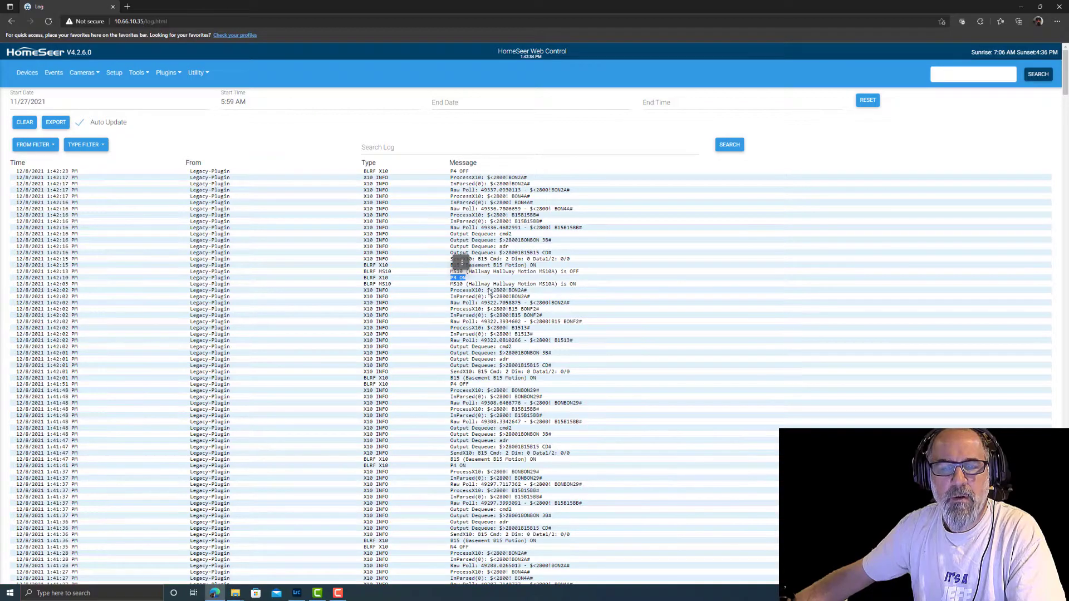
pyautogui.click(472, 278)
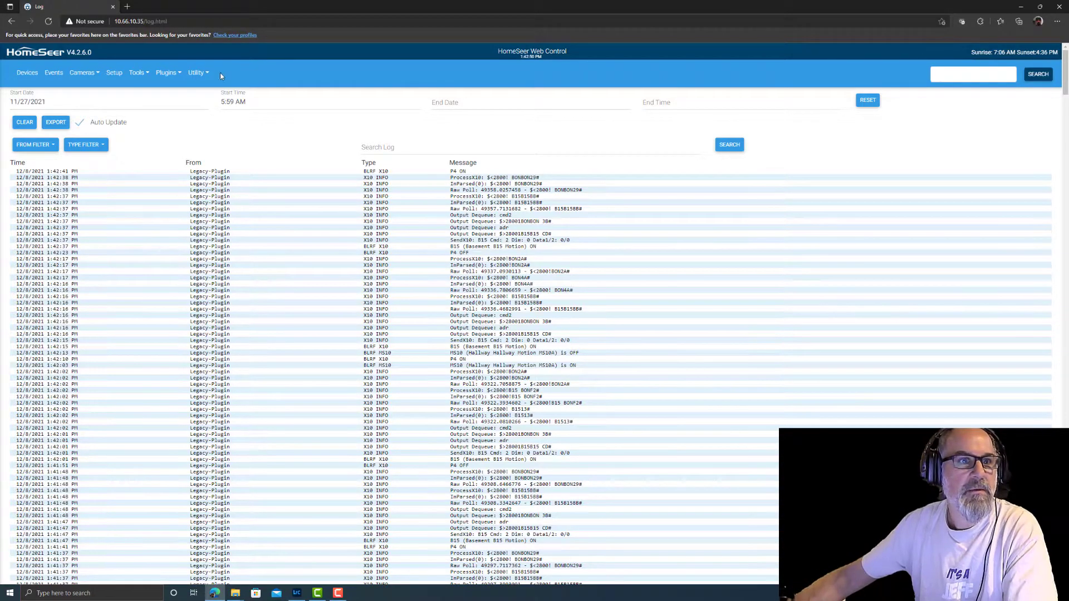
# In the X10 plug-in configuration, disable logging of raw inbound com data, outbound dequeue processing and outbound X10 commands
pyautogui.click(165, 73)
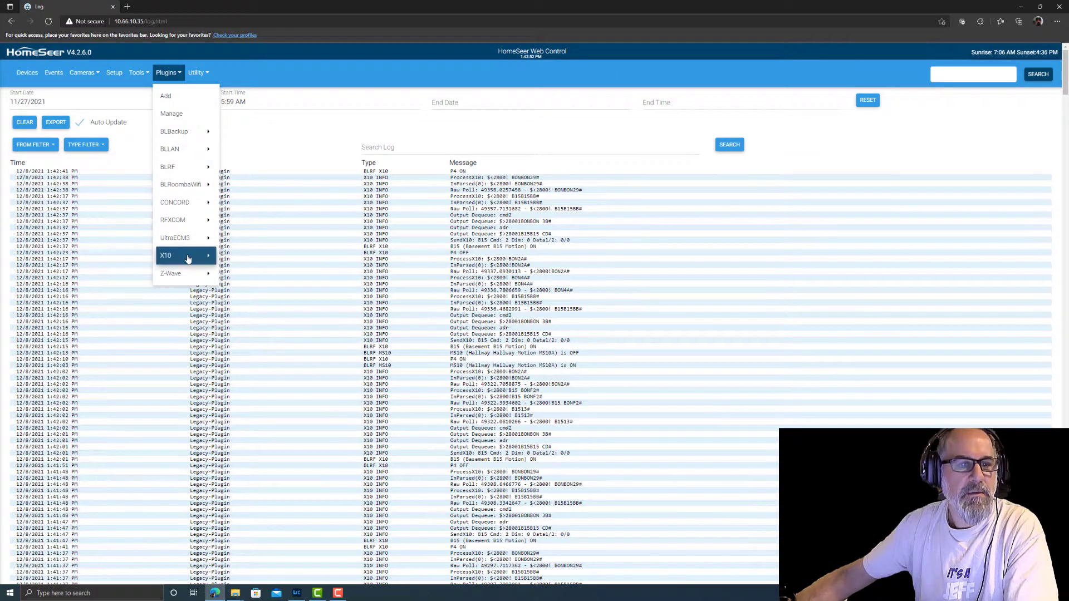
pyautogui.moveTo(187, 257)
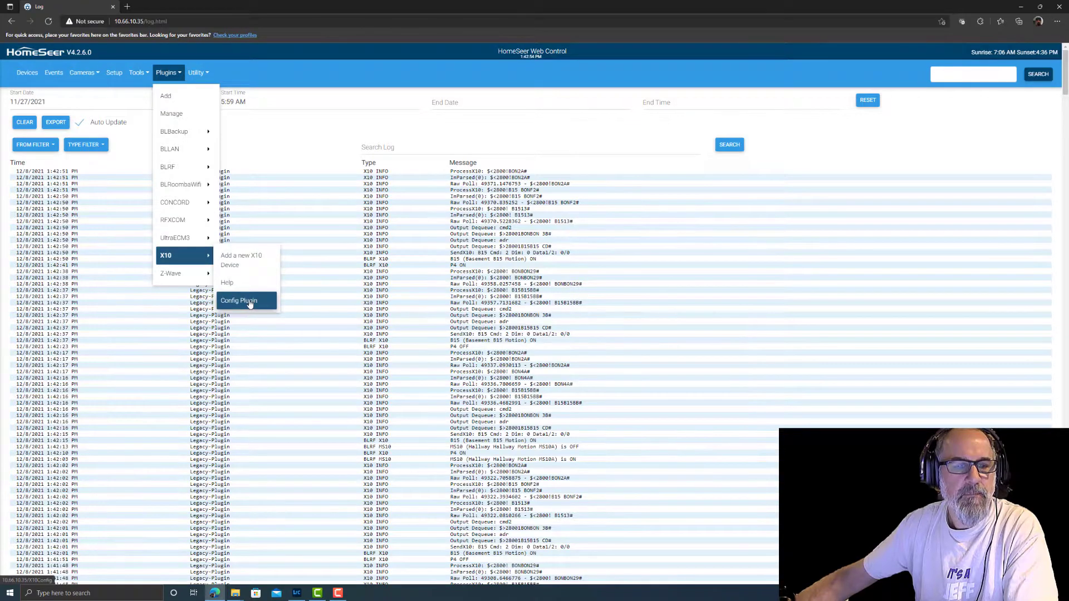
pyautogui.click(248, 300)
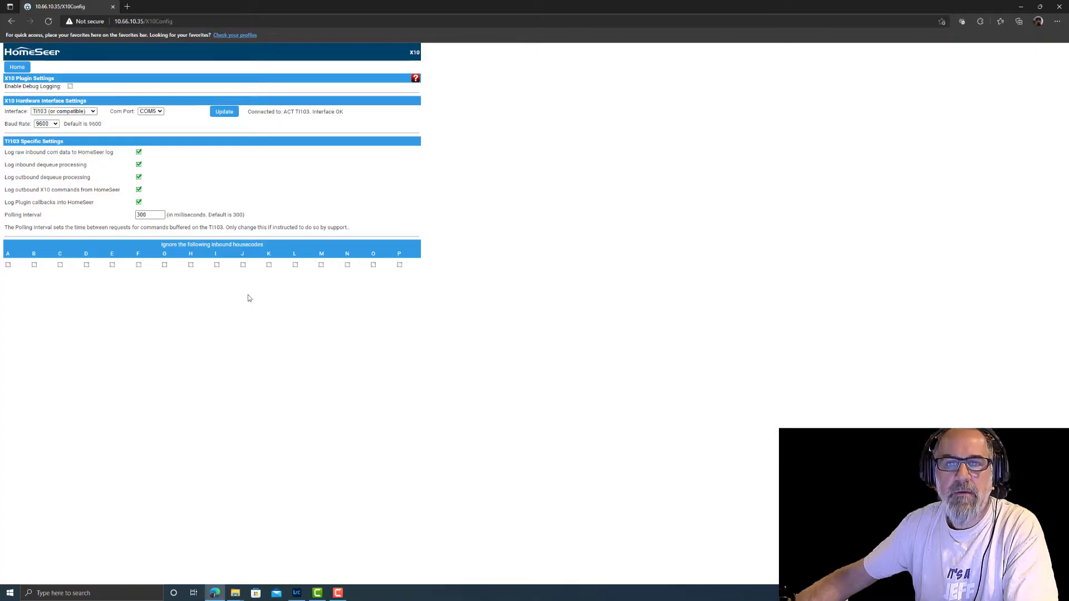
pyautogui.click(139, 152)
pyautogui.click(139, 177)
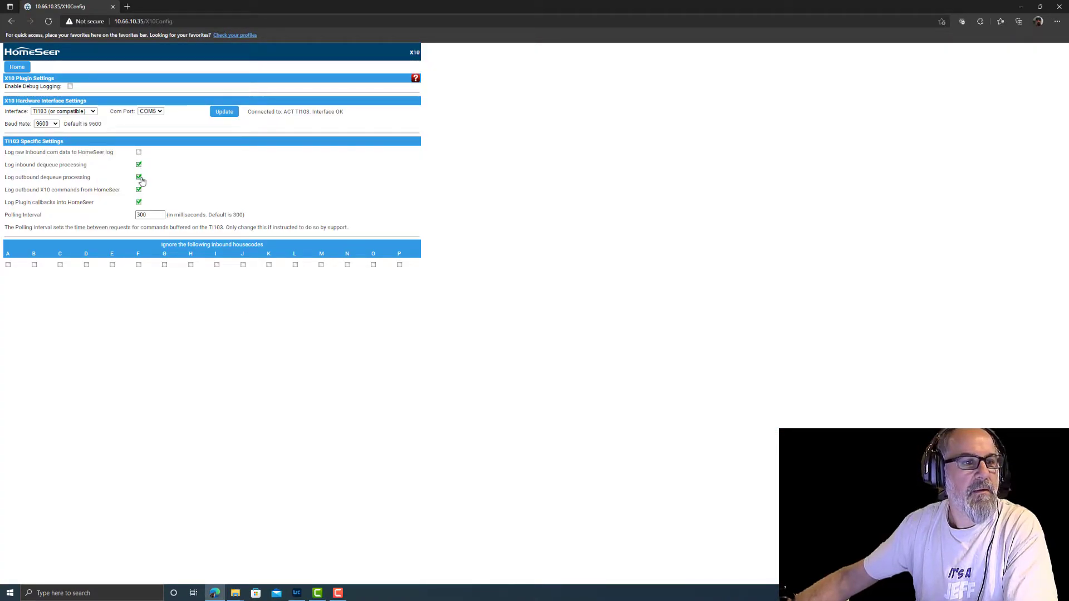
pyautogui.click(139, 189)
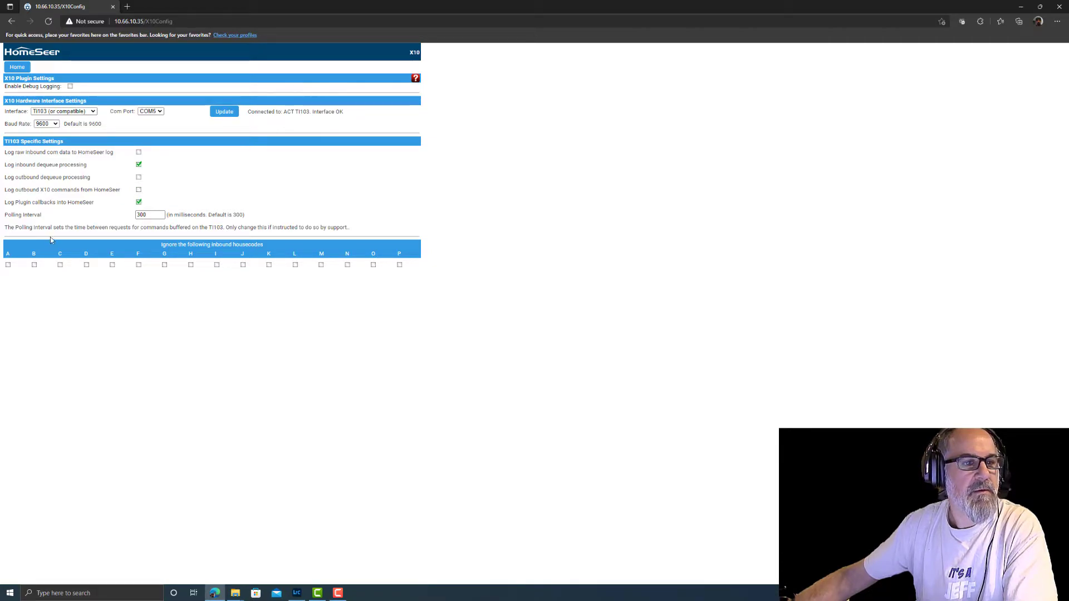
pyautogui.click(17, 69)
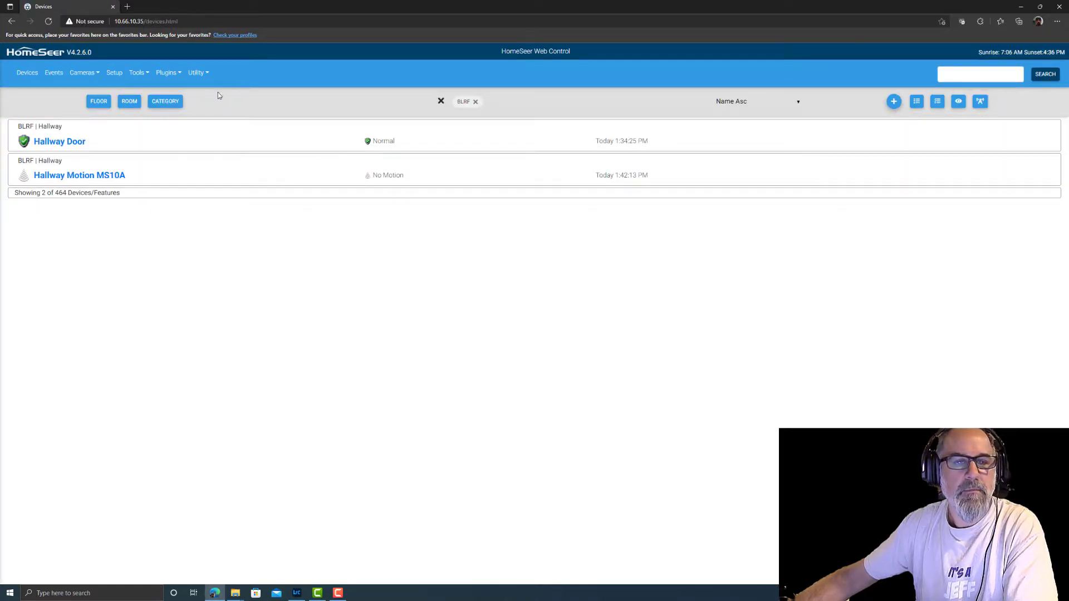
# Reopen the log and examine the motion sensors' latest BLRF X10 on/off messages
pyautogui.click(137, 73)
pyautogui.click(147, 181)
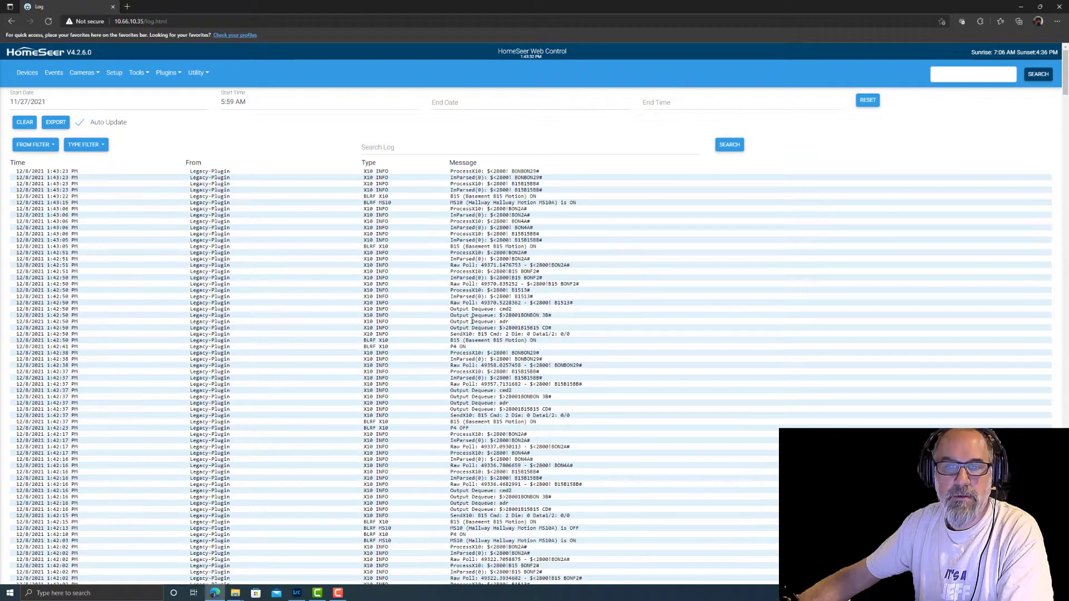
pyautogui.tripleClick(468, 347)
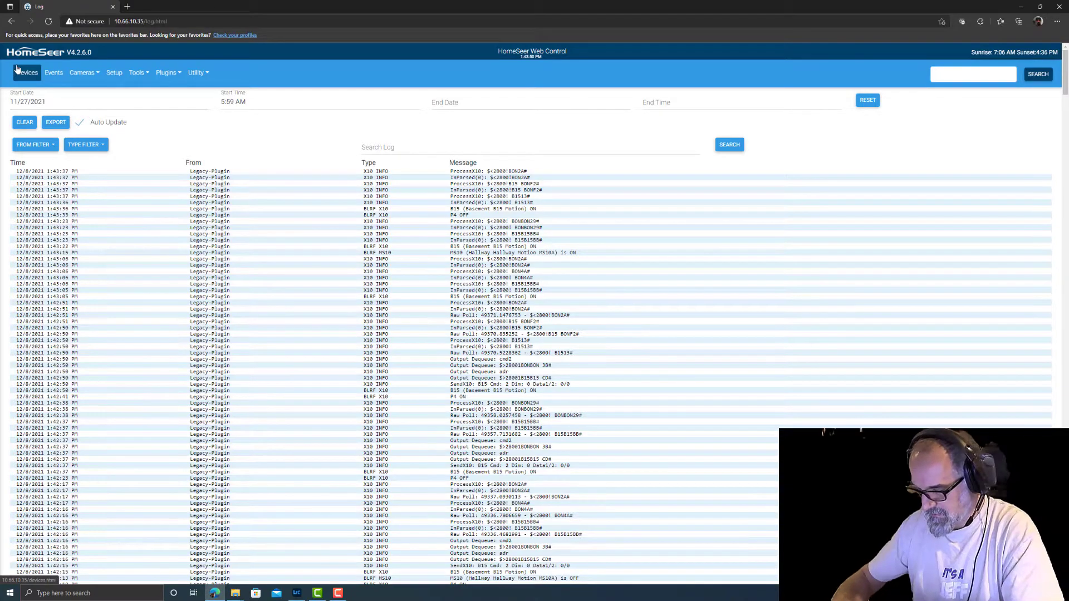
# Add a new X10 device through the X10 plug-in with house code P, unit code 3 and device type Appliance
pyautogui.click(17, 69)
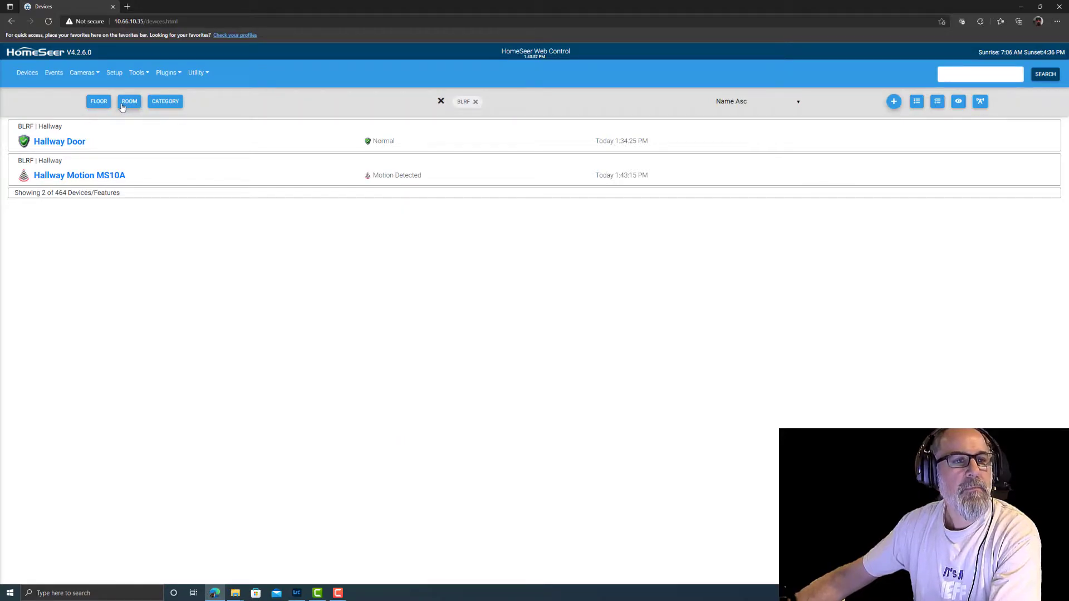
pyautogui.click(894, 102)
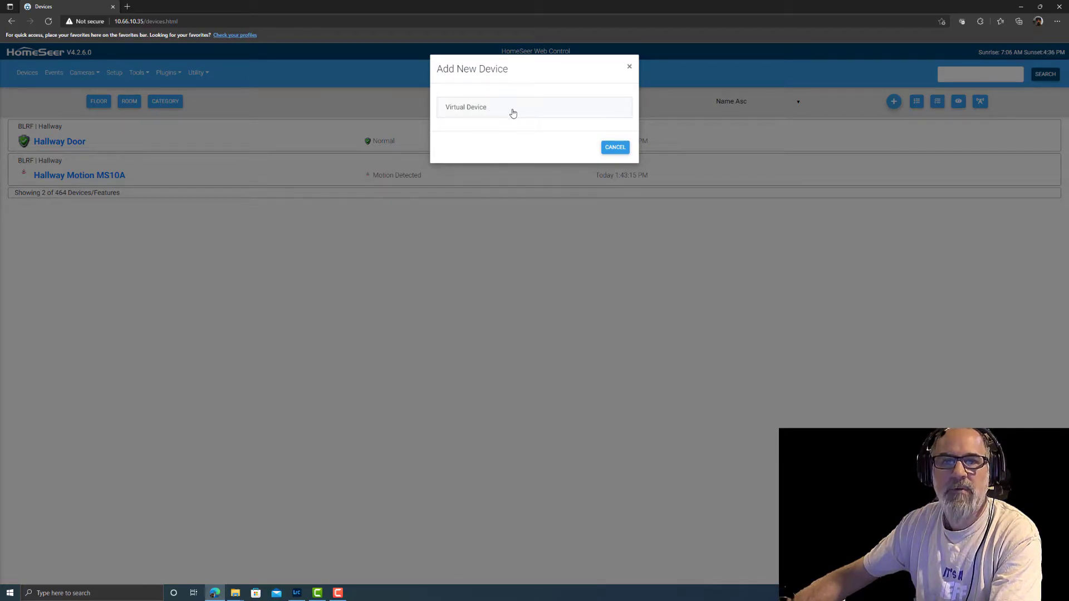
pyautogui.click(629, 67)
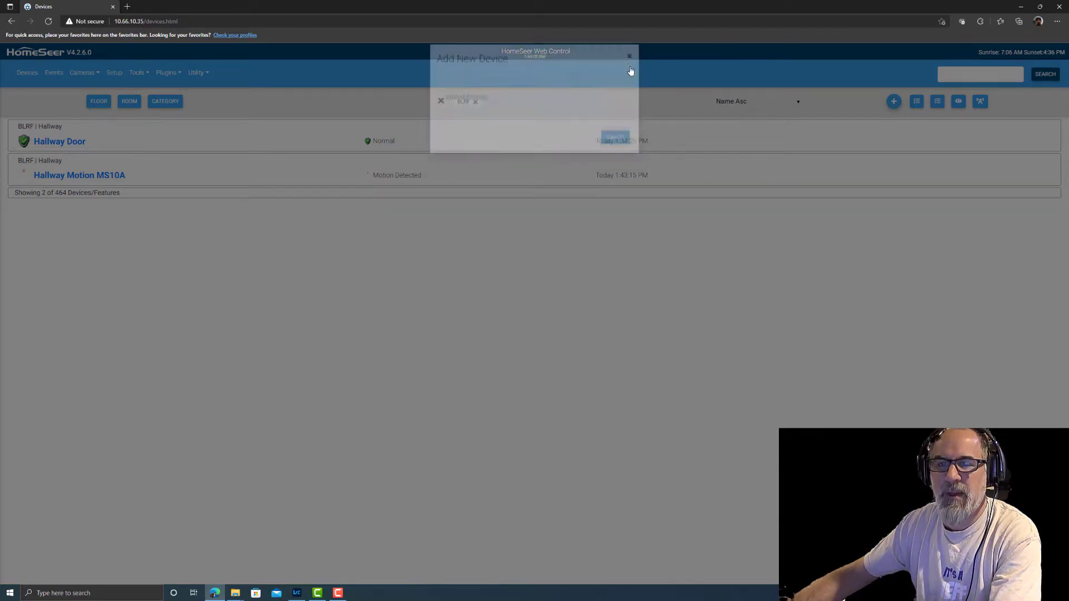
pyautogui.click(177, 74)
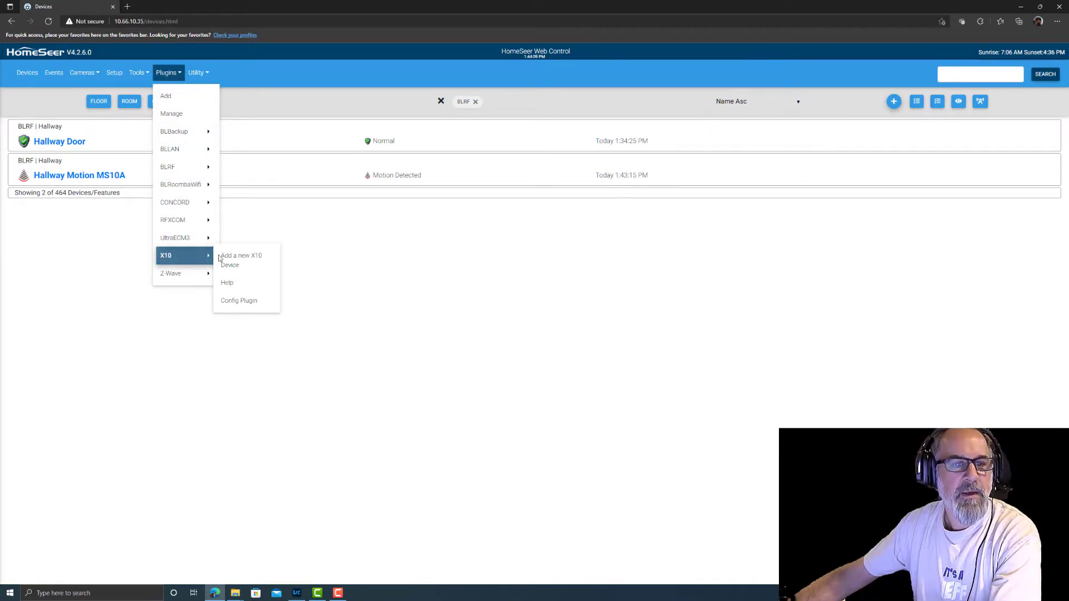
pyautogui.click(236, 261)
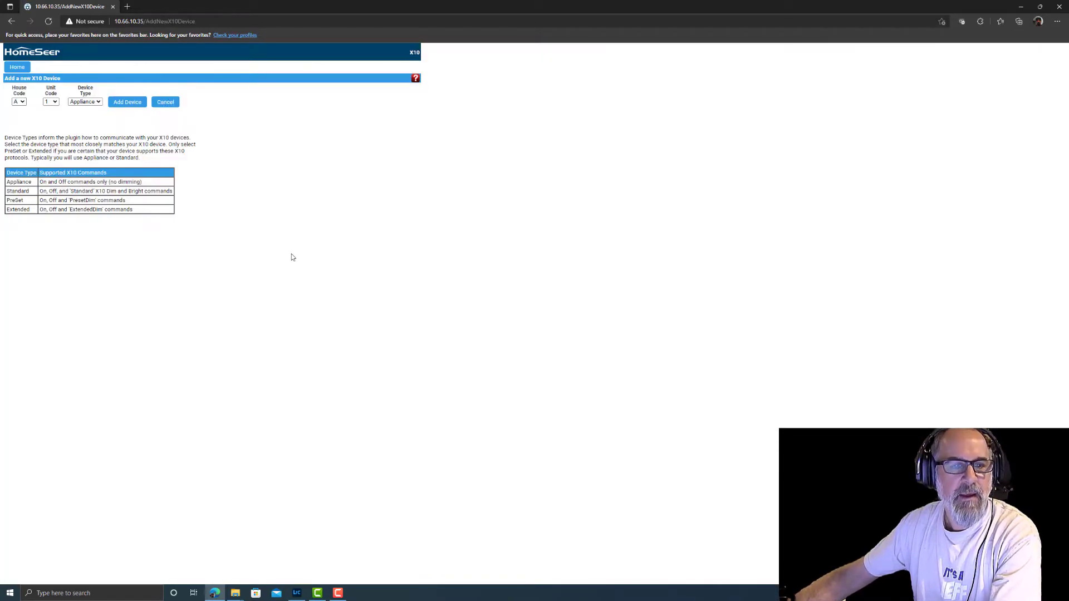
pyautogui.click(21, 102)
pyautogui.click(18, 218)
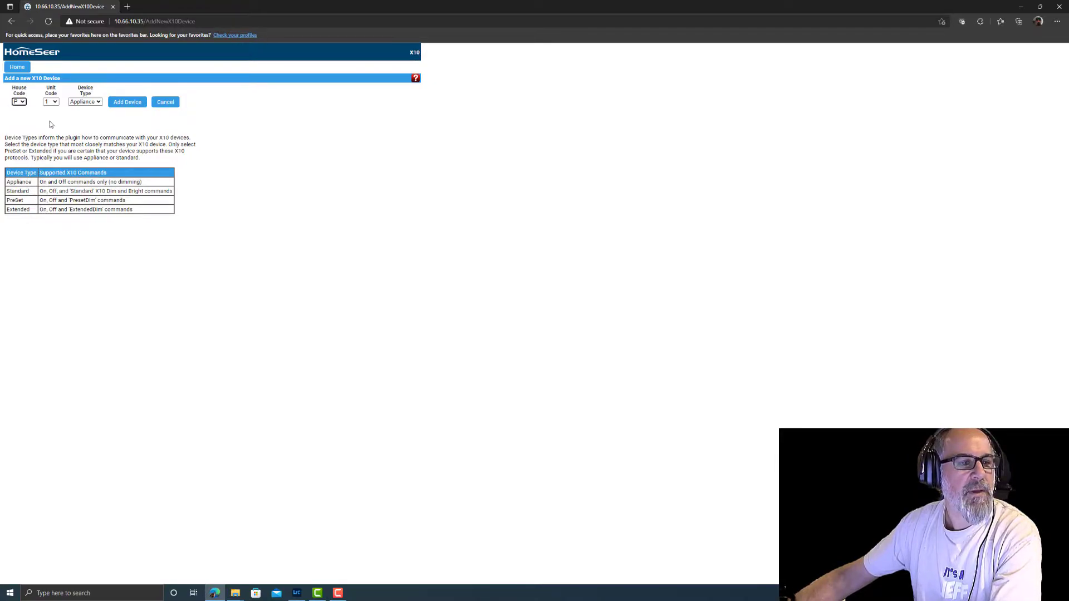
pyautogui.click(55, 102)
pyautogui.click(51, 126)
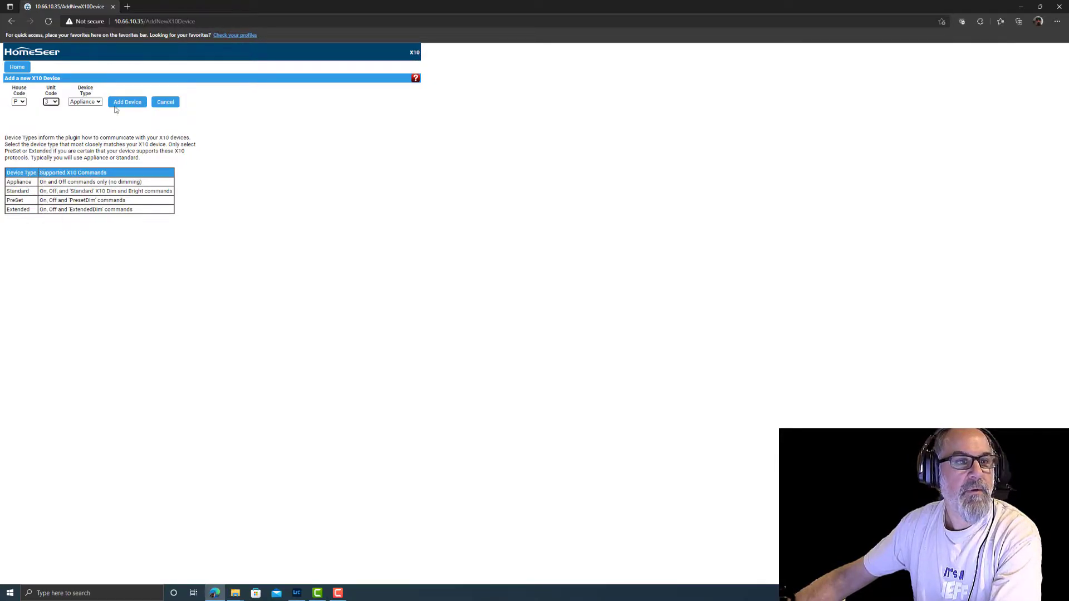
pyautogui.click(125, 104)
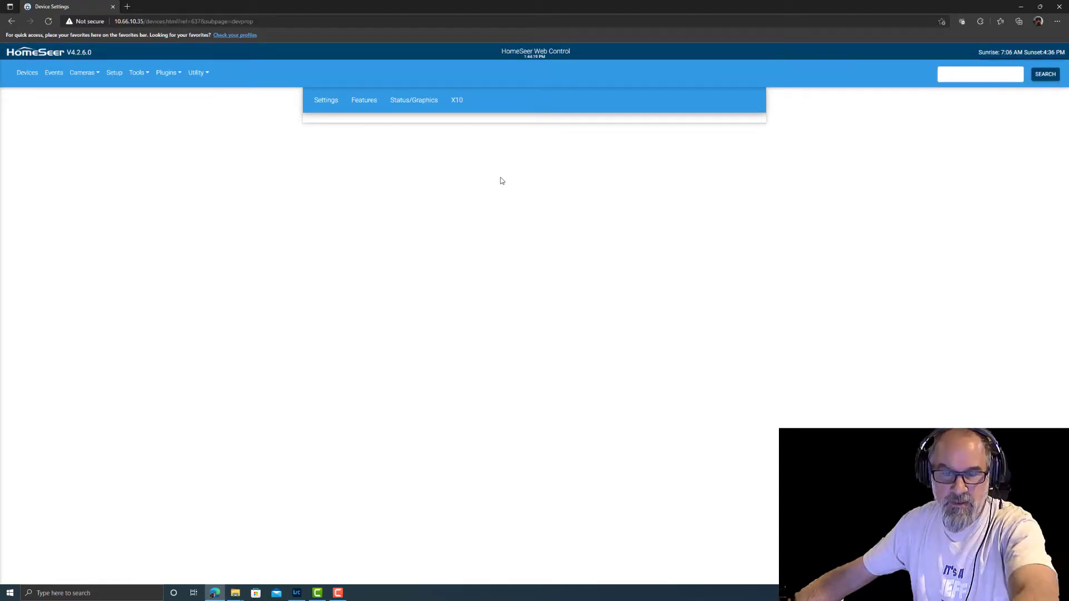
# Rename the new X10 device as DM10A Motion in its device settings
pyautogui.click(321, 107)
pyautogui.moveTo(413, 157); pyautogui.dragTo(313, 156)
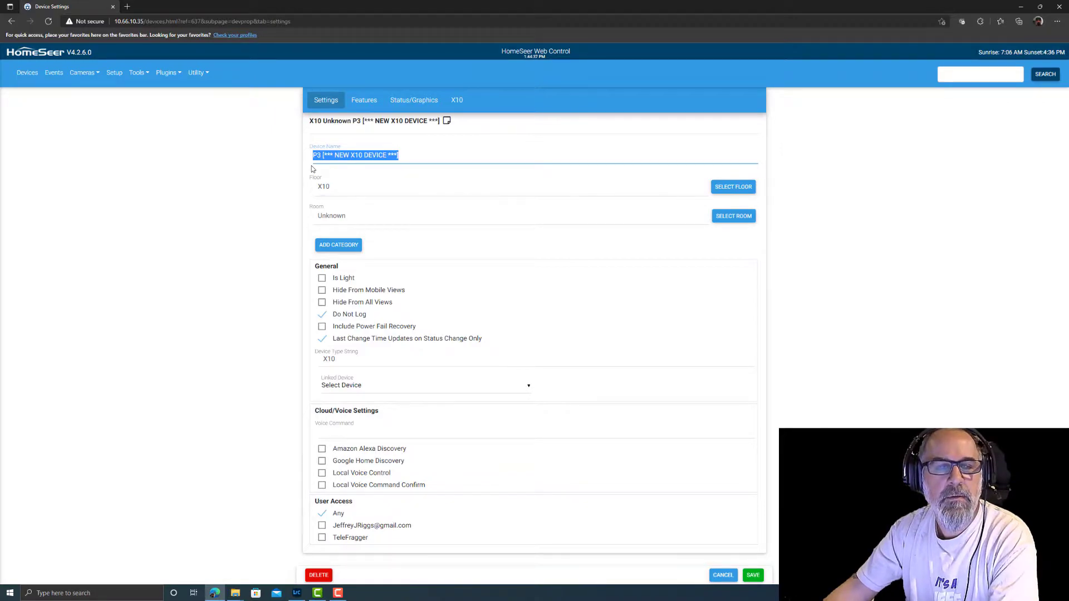
pyautogui.write('DM10A M')
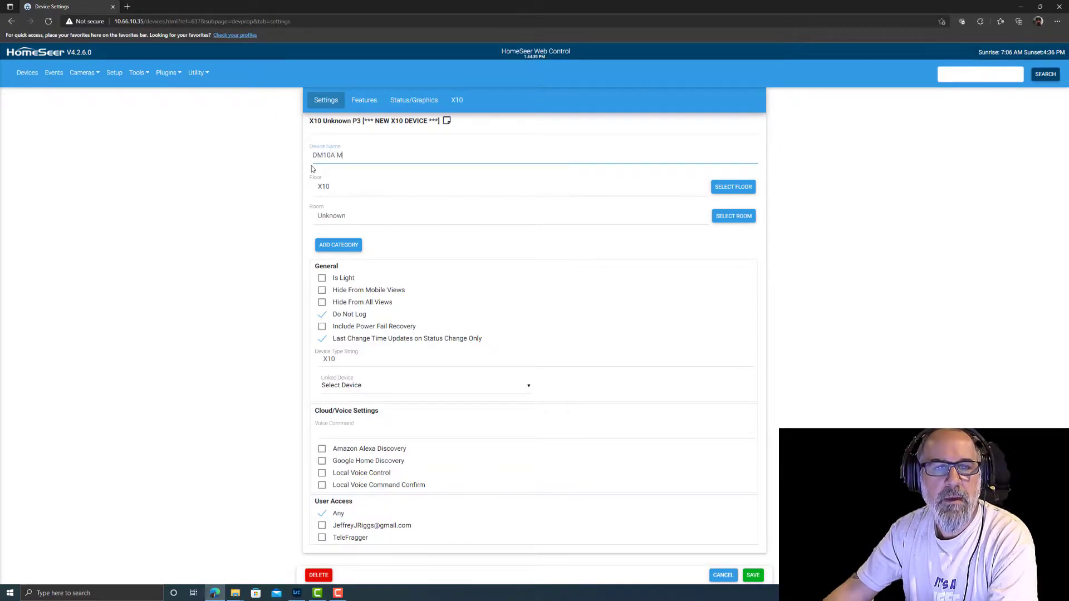
pyautogui.press('Tab')
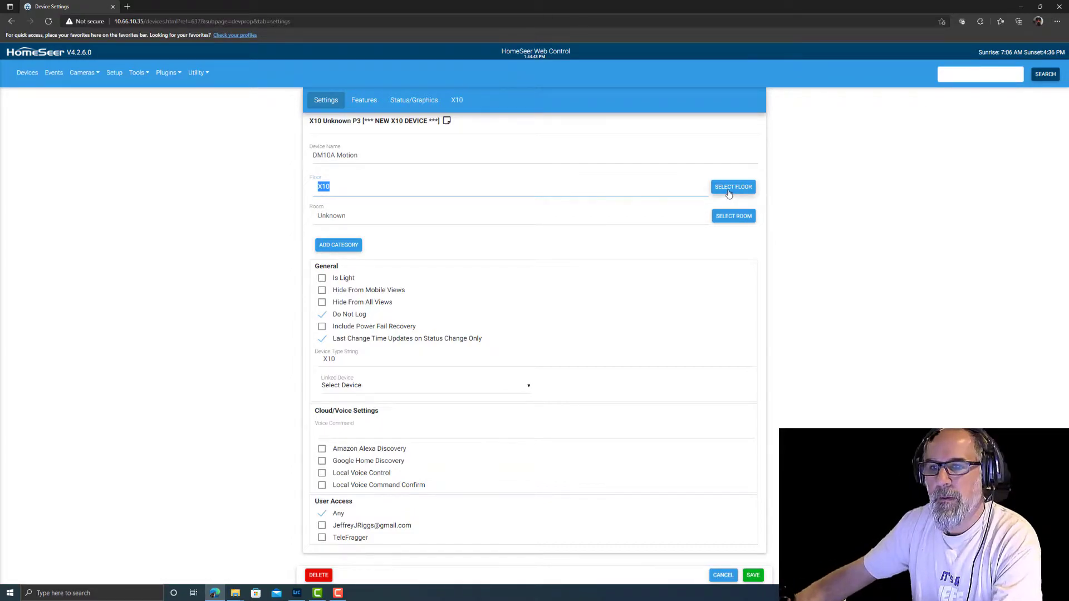
# Set the DM10A Motion device's floor to BLRF and its room to Hallway, and save the settings
pyautogui.click(731, 190)
pyautogui.click(451, 207)
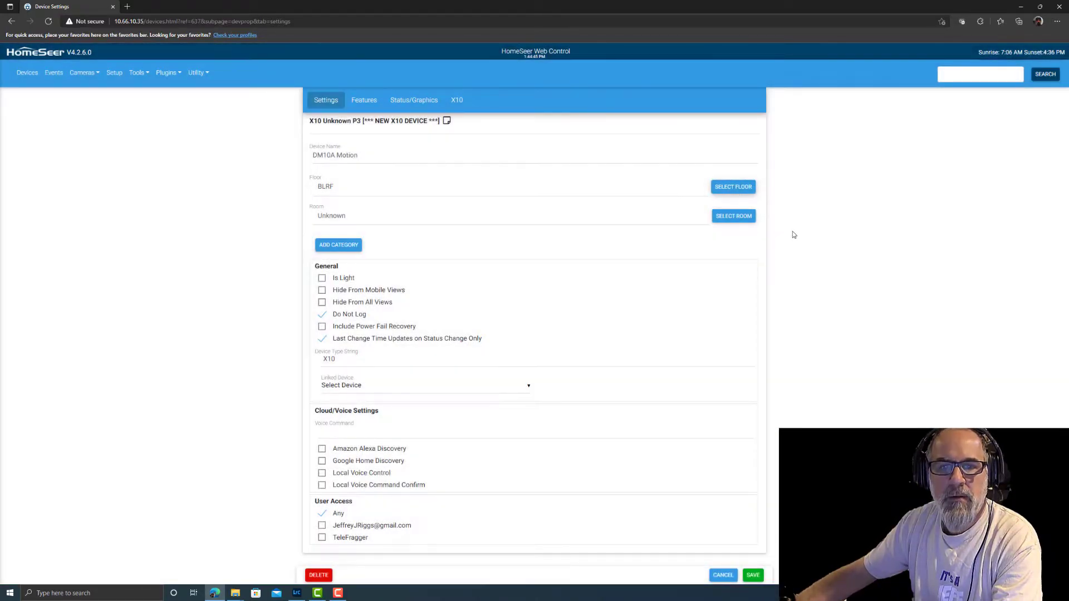
pyautogui.click(719, 218)
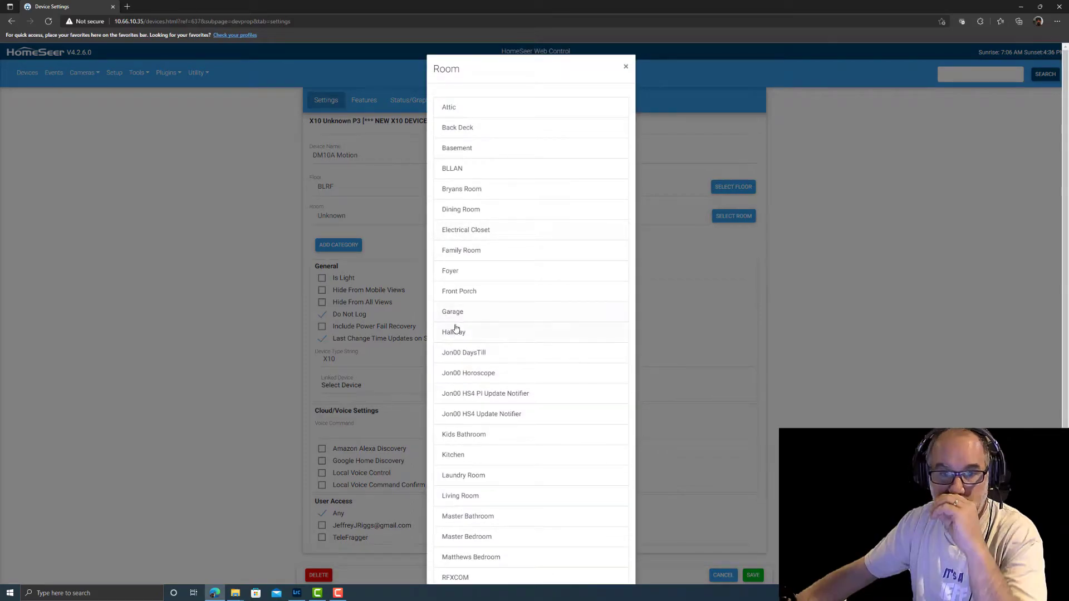
pyautogui.click(463, 333)
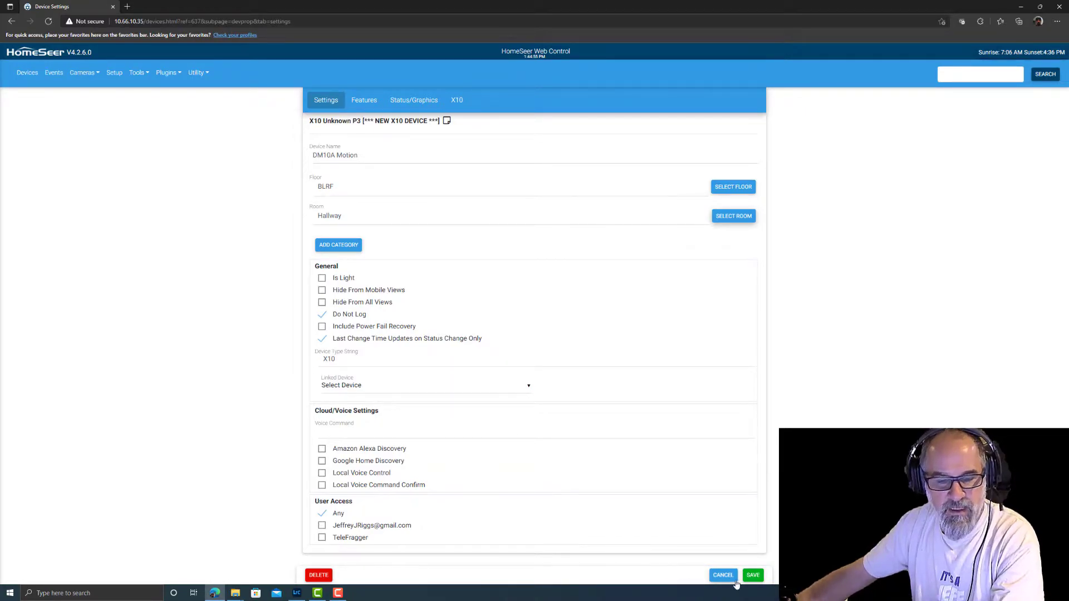
pyautogui.click(753, 575)
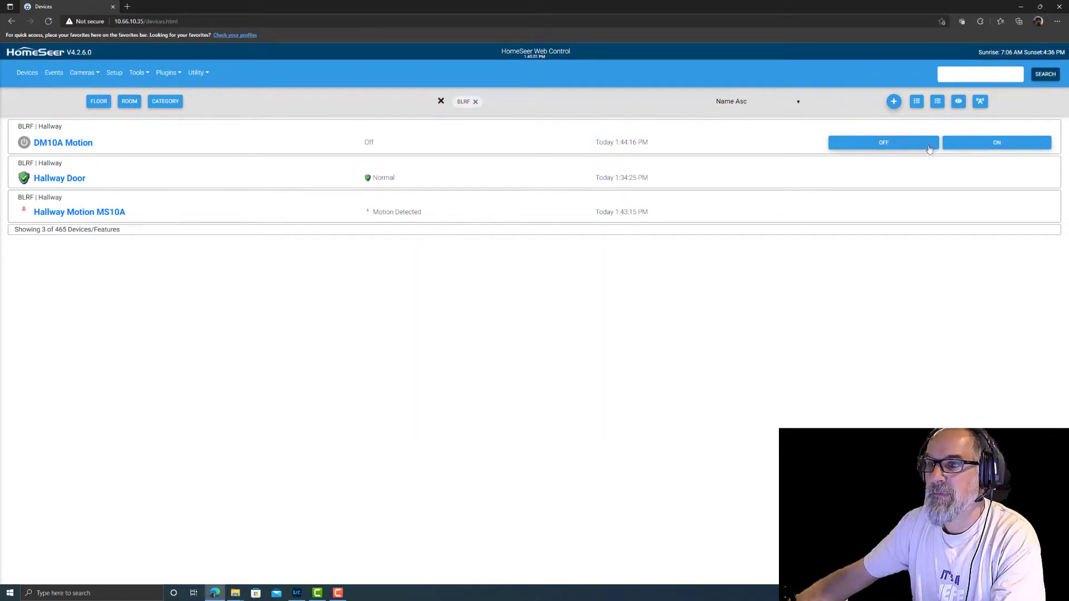
# Review the DM10A Motion device's X10, features, status/graphics and general settings, and return to the device list
pyautogui.click(63, 143)
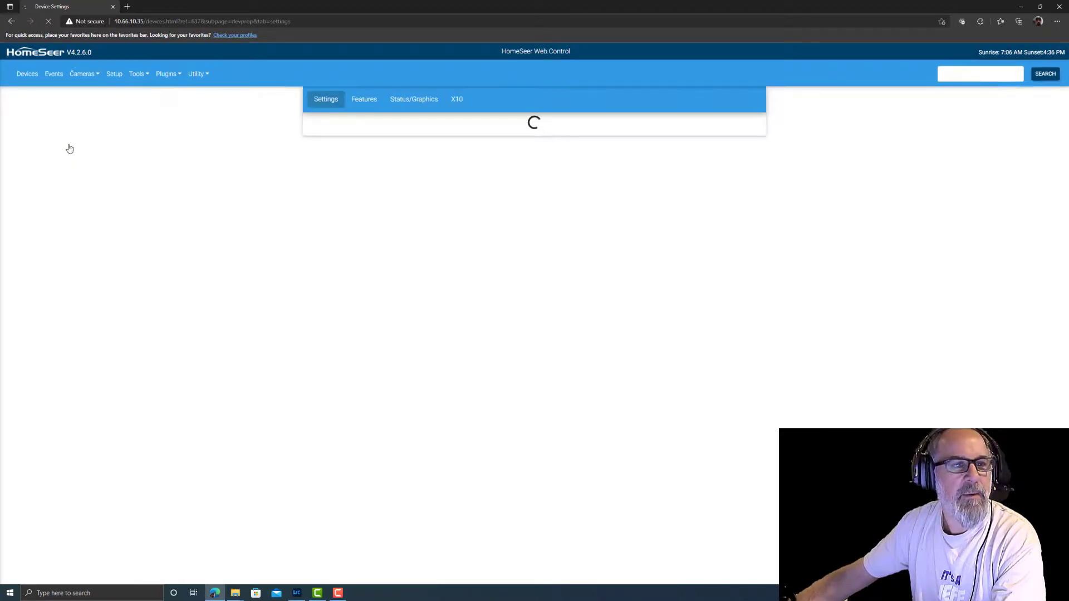
pyautogui.click(456, 103)
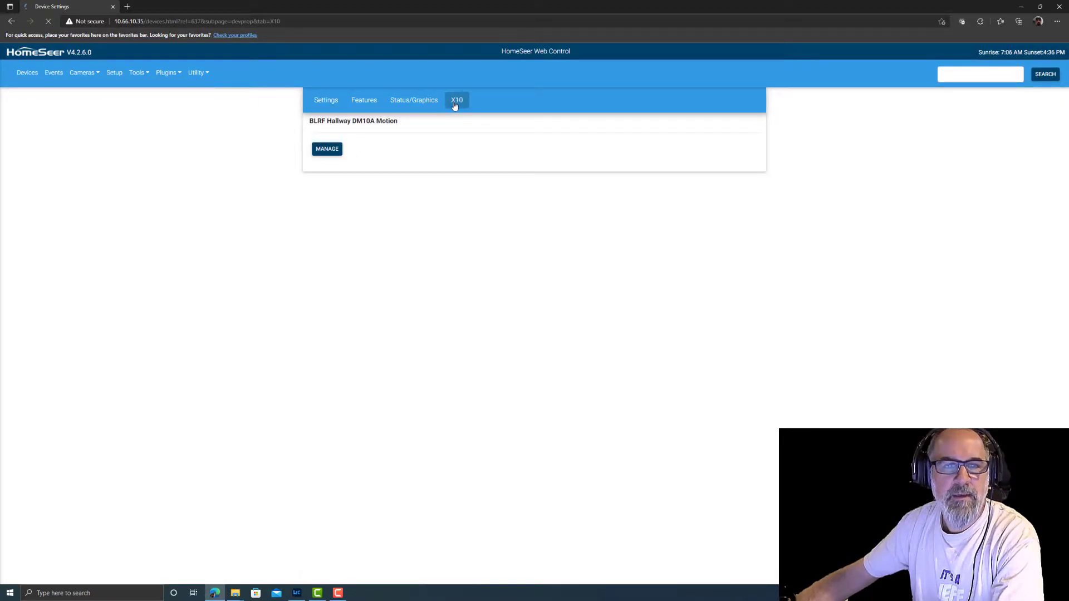
pyautogui.click(409, 103)
pyautogui.click(362, 102)
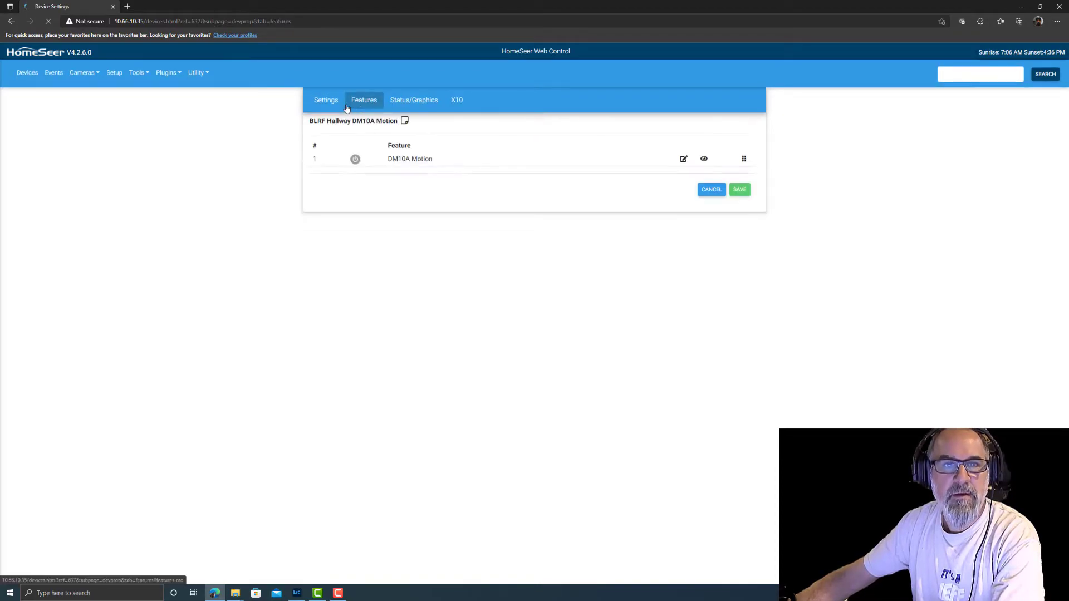
pyautogui.click(418, 103)
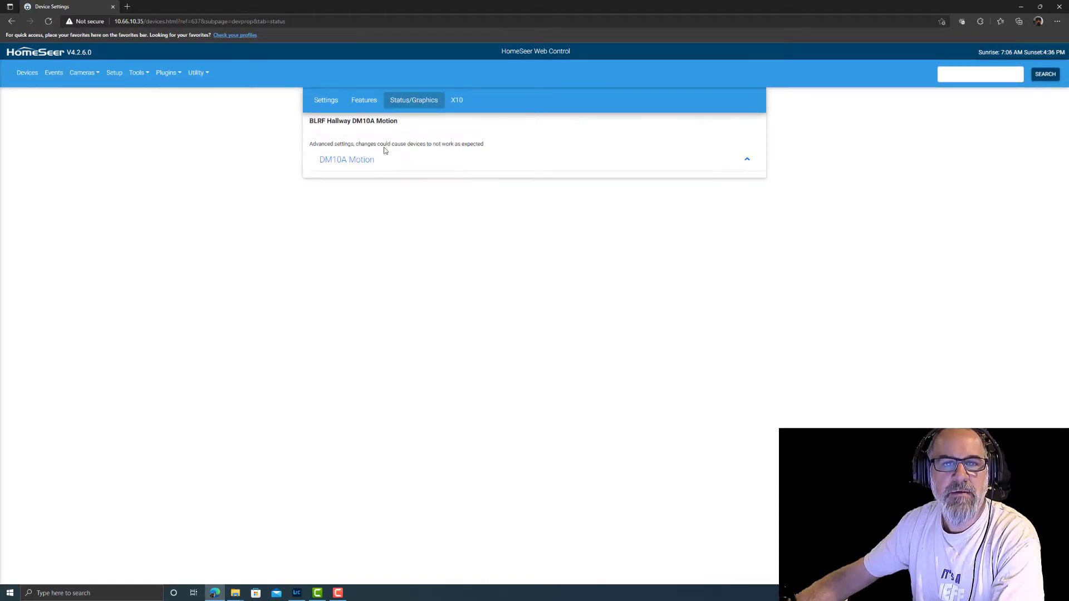
pyautogui.click(354, 163)
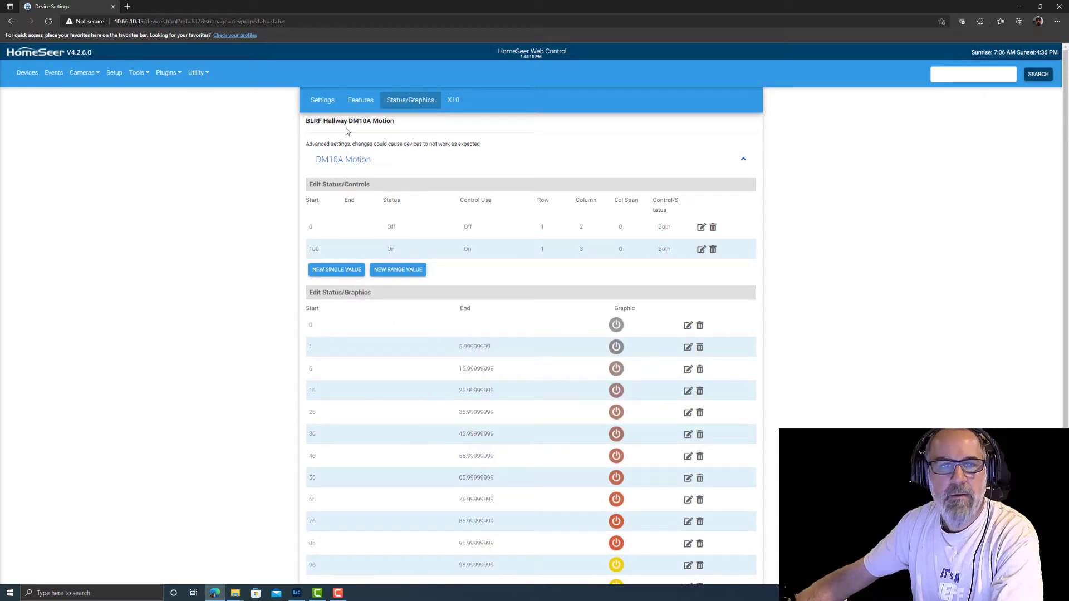
pyautogui.click(354, 102)
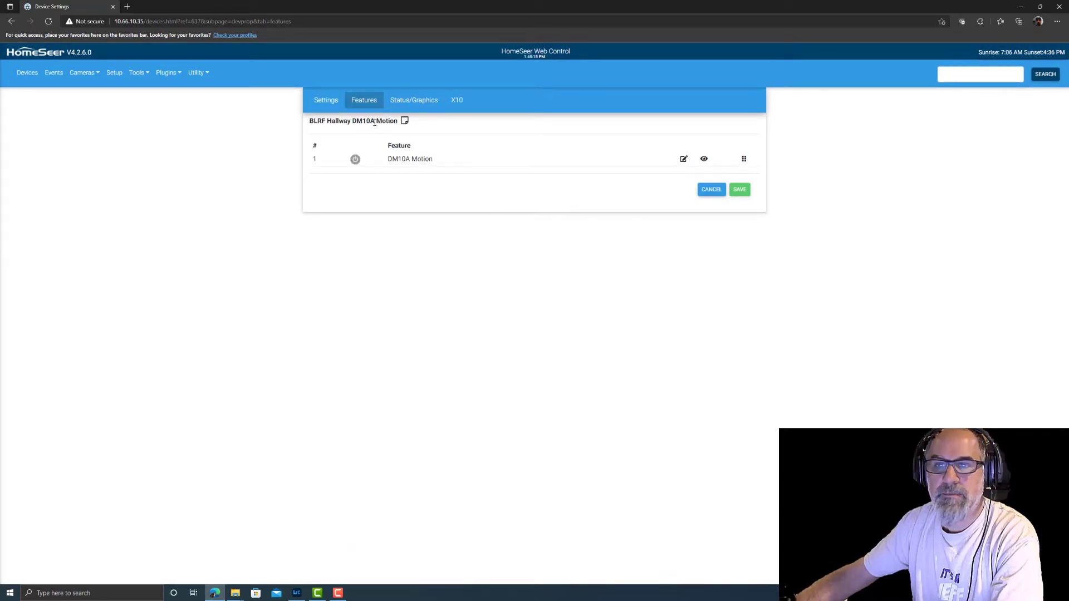
pyautogui.click(327, 103)
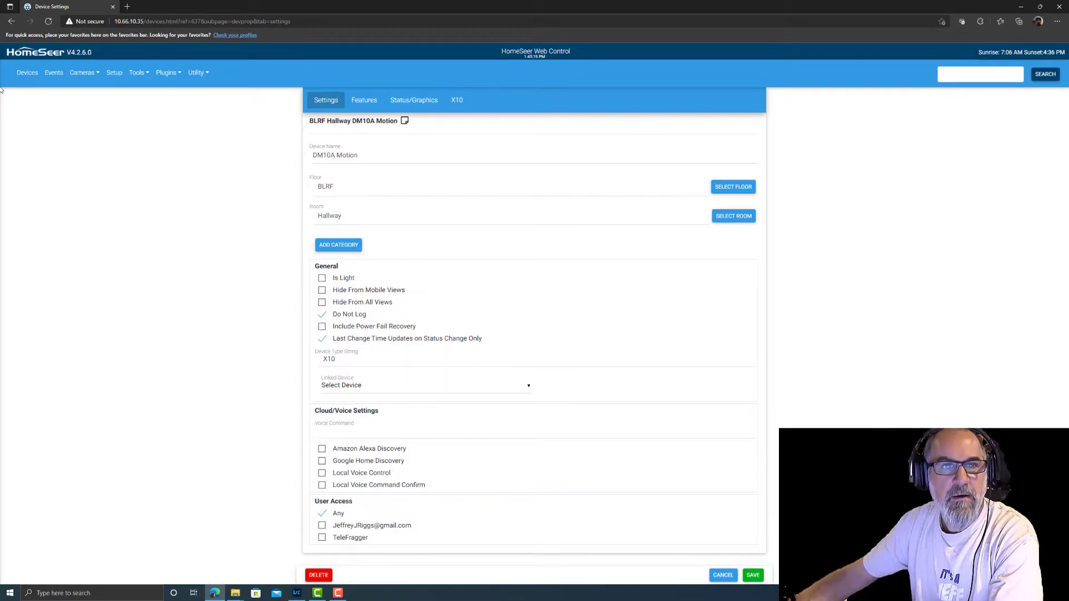
pyautogui.click(27, 73)
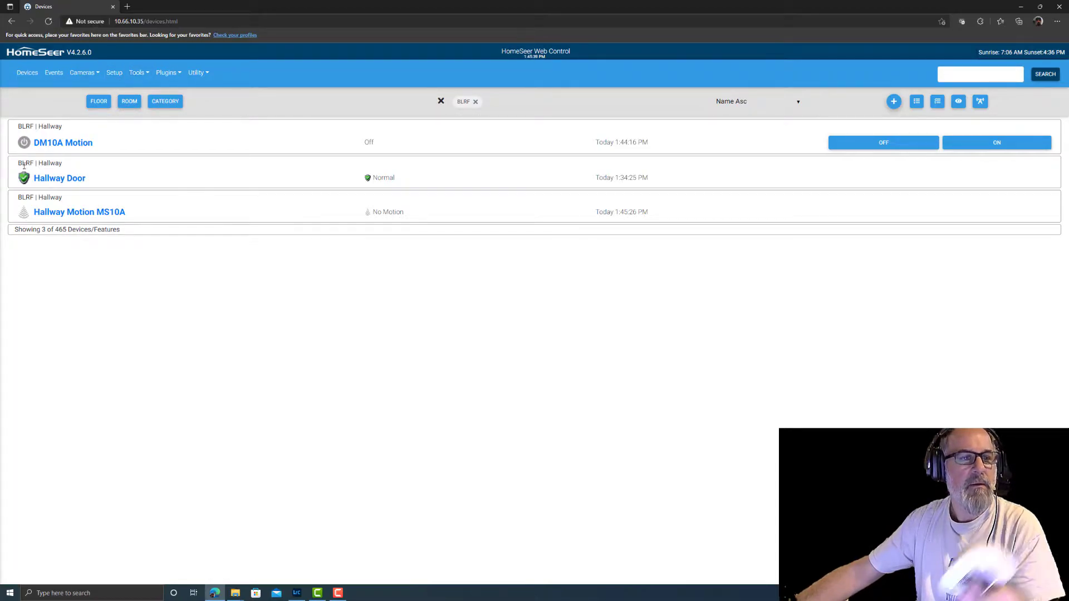
# Add a second X10 device through the X10 plug-in with house code P, unit code 4 and device type Appliance
pyautogui.click(168, 72)
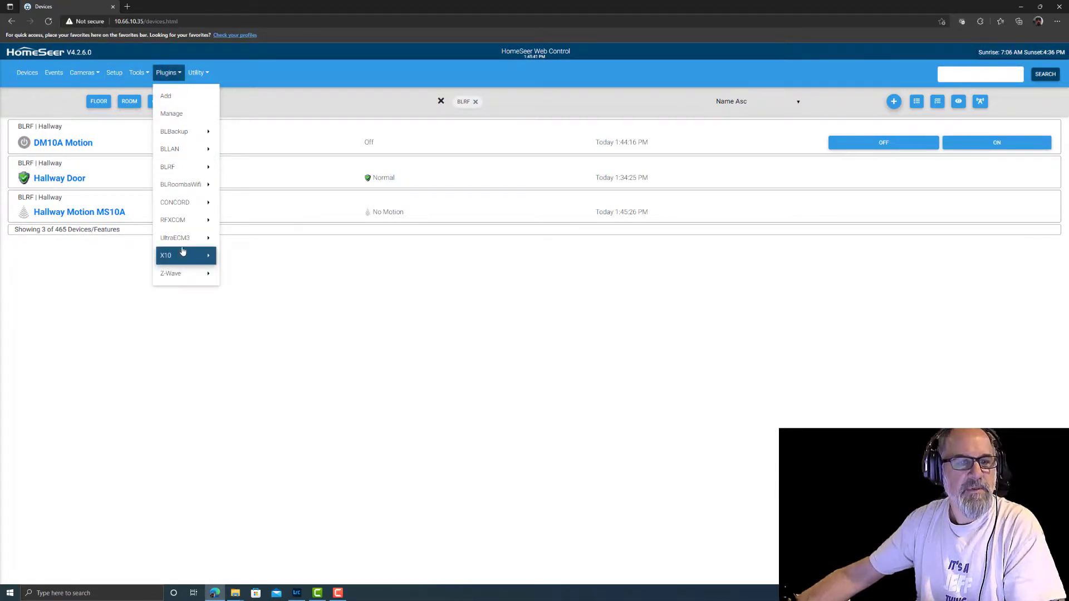
pyautogui.moveTo(177, 261)
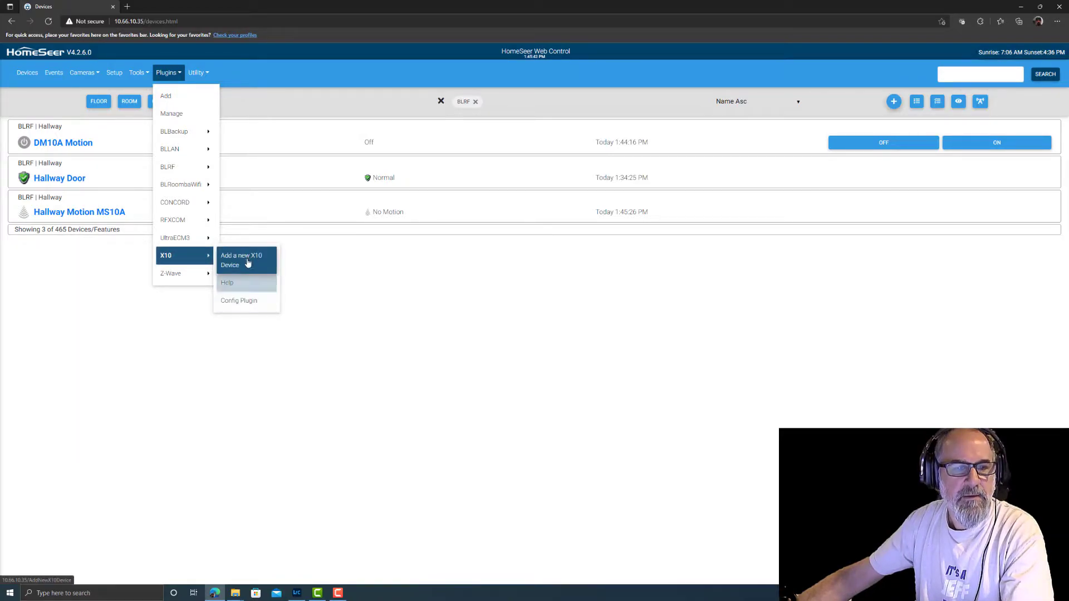
pyautogui.click(249, 259)
pyautogui.click(19, 102)
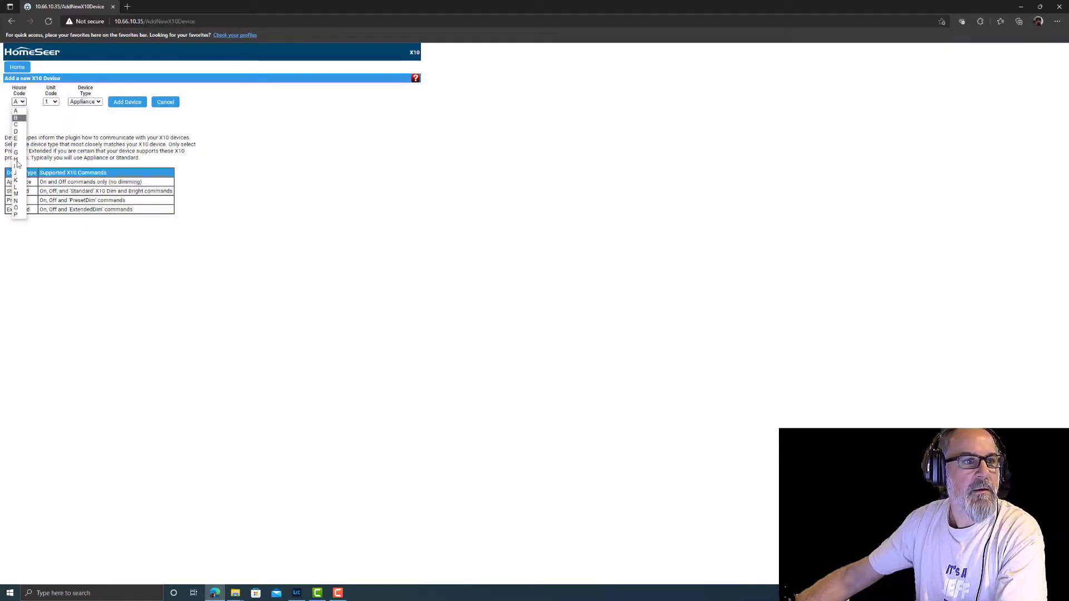
pyautogui.click(16, 214)
pyautogui.click(51, 101)
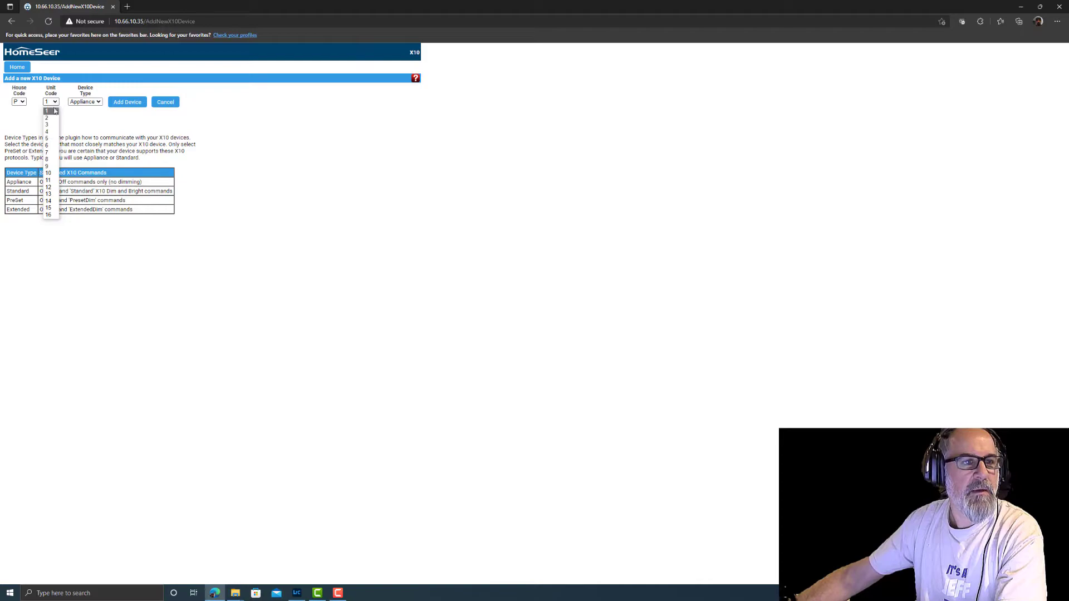
pyautogui.click(49, 137)
pyautogui.click(127, 102)
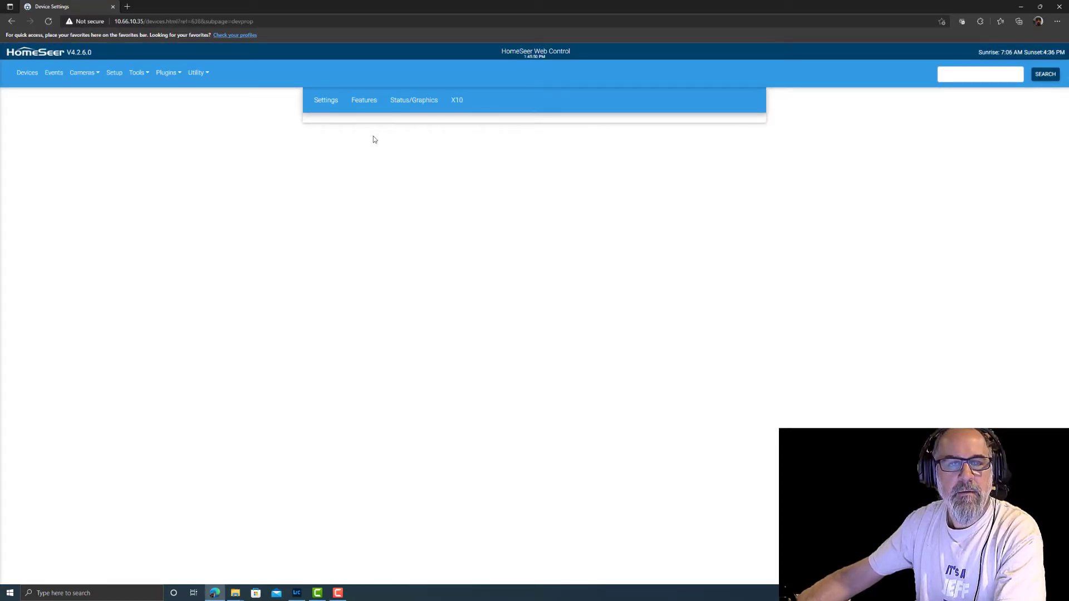
# Change the new X10 device's name to P4 DM10A Motion in its device settings
pyautogui.click(325, 101)
pyautogui.moveTo(411, 160); pyautogui.dragTo(322, 156)
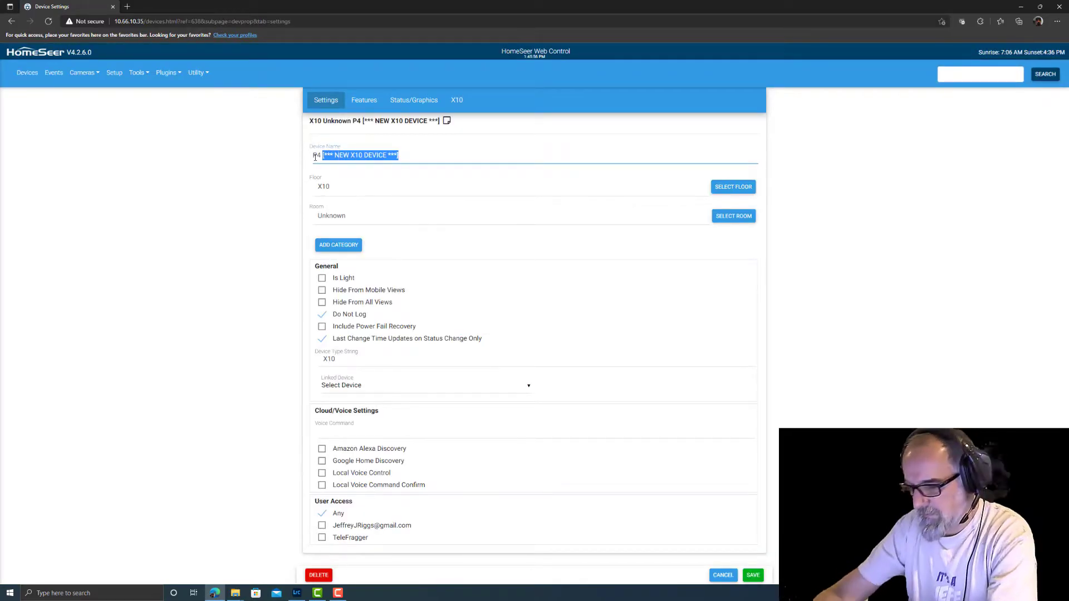
pyautogui.write('DM10A Motion')
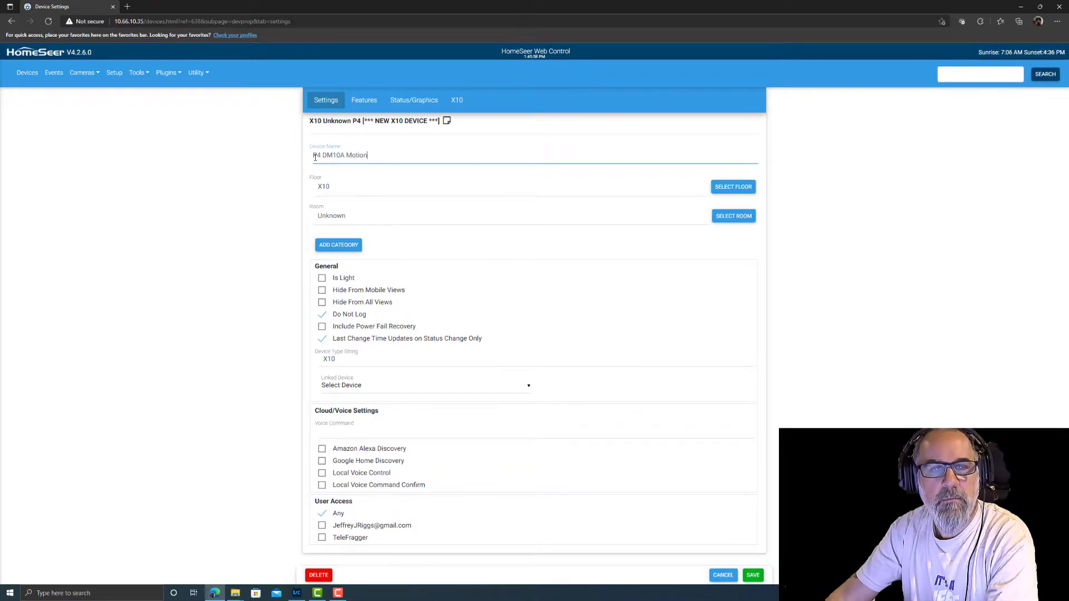
# Assign the P4 DM10A Motion device to floor BLRF and room Hallway, and save its settings
pyautogui.click(733, 188)
pyautogui.click(454, 210)
pyautogui.click(729, 217)
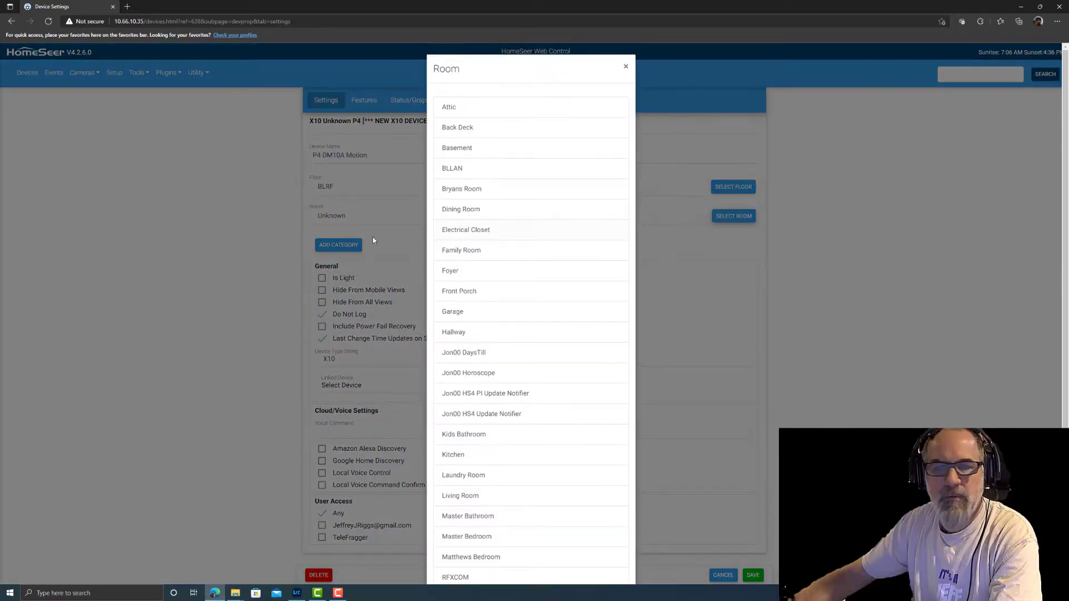
pyautogui.click(462, 334)
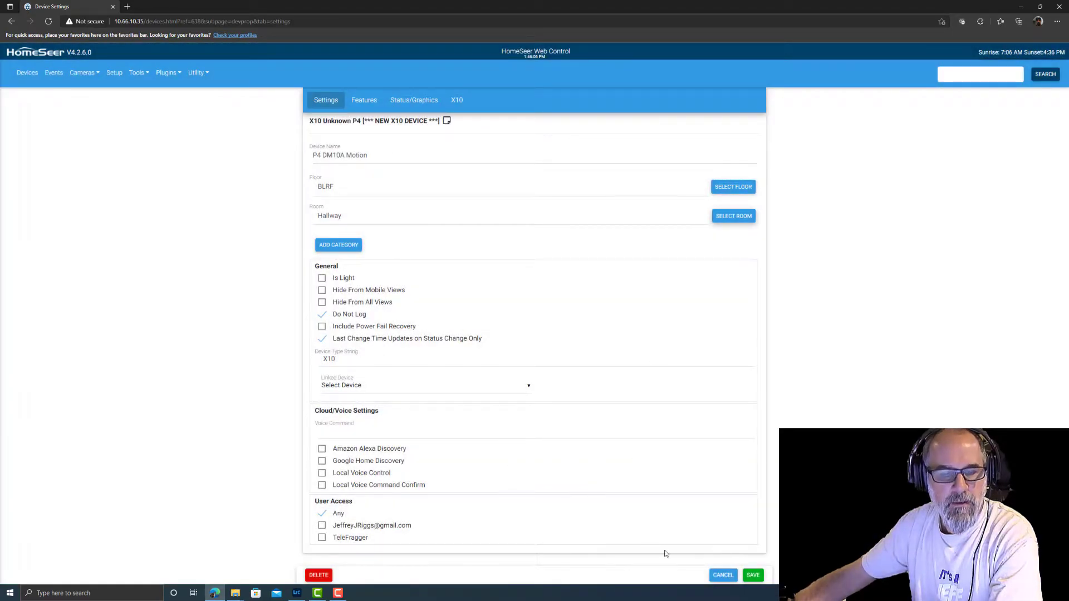
pyautogui.click(753, 576)
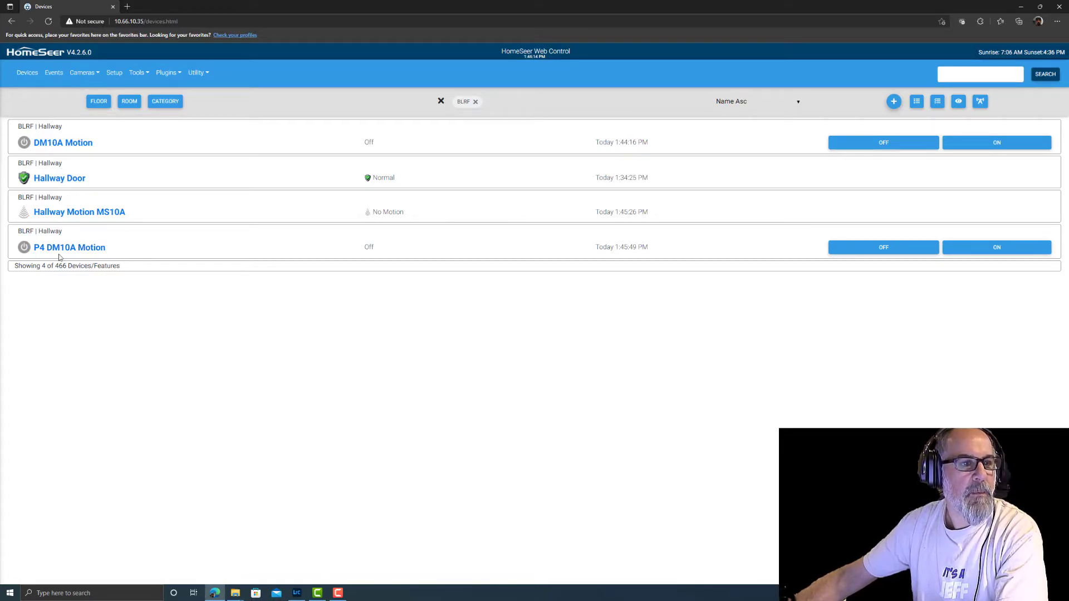
# Rename the original DM10A Motion device as P3 DM10A Motion and save its settings
pyautogui.click(57, 144)
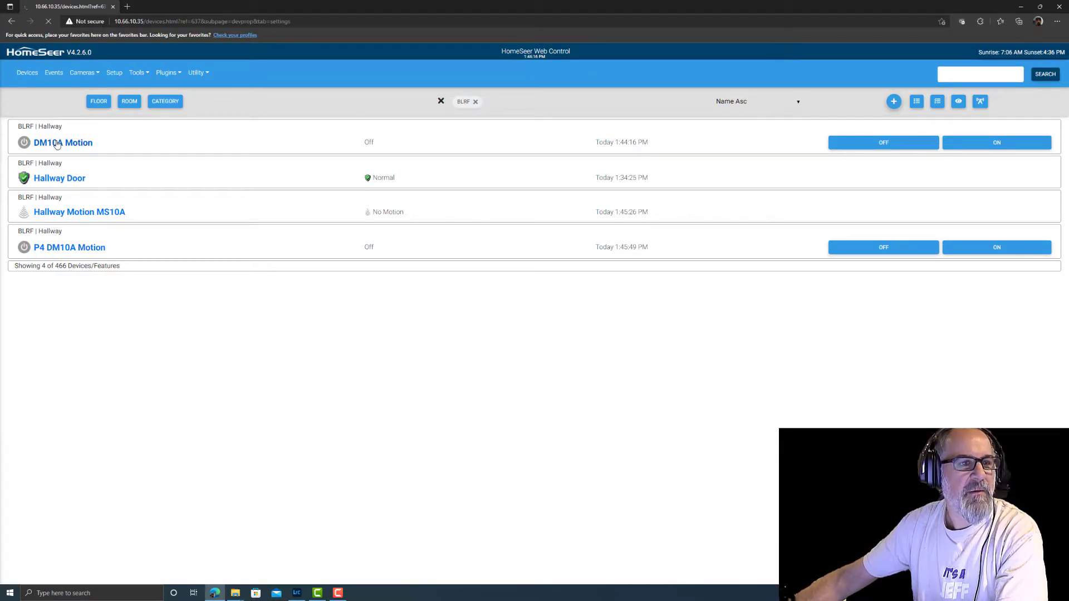
pyautogui.click(312, 154)
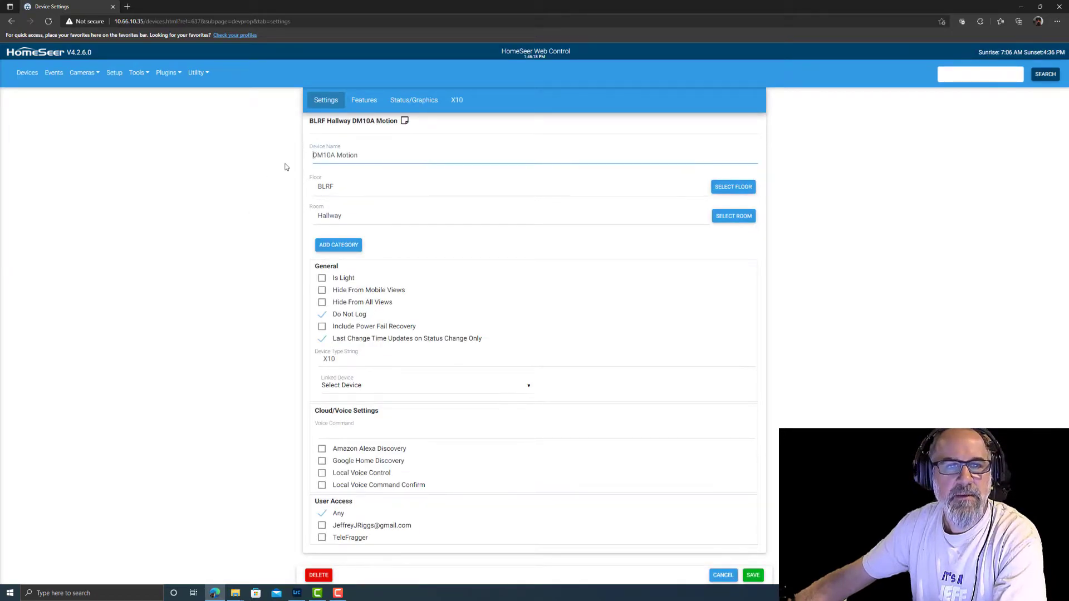
pyautogui.write('P3')
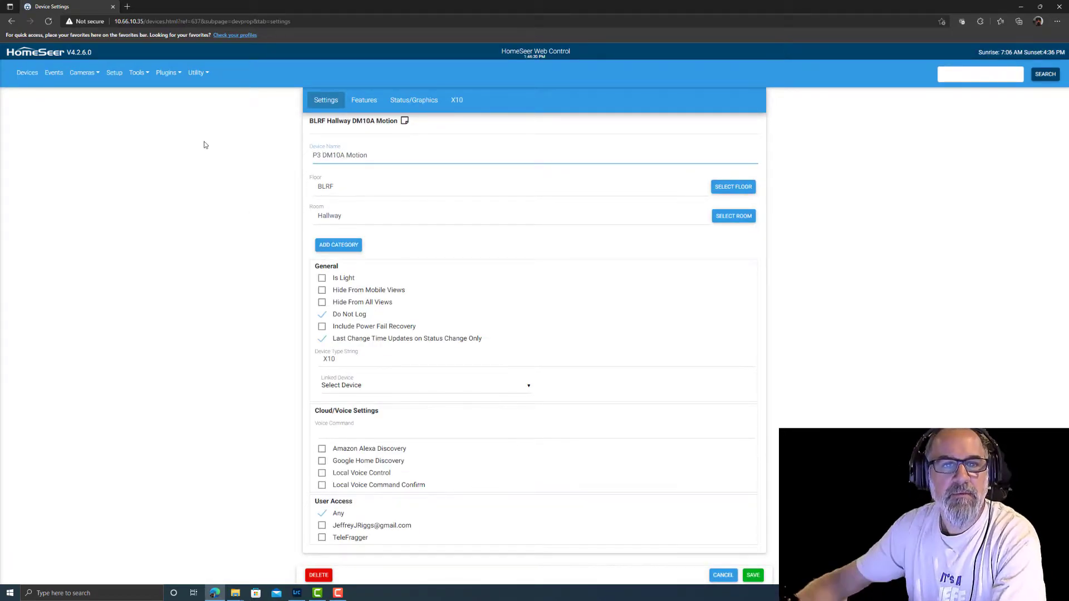
pyautogui.click(755, 579)
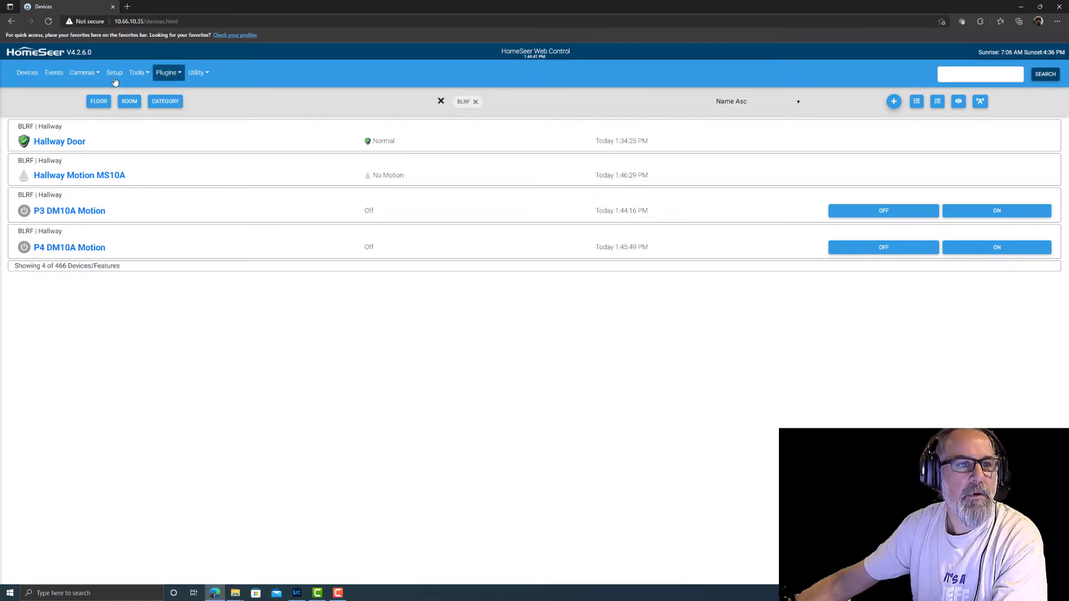
# Open the log and examine the on/off messages for the Hallway MS10A and P4 DM10A motion sensors and the X10 callback entries
pyautogui.click(140, 74)
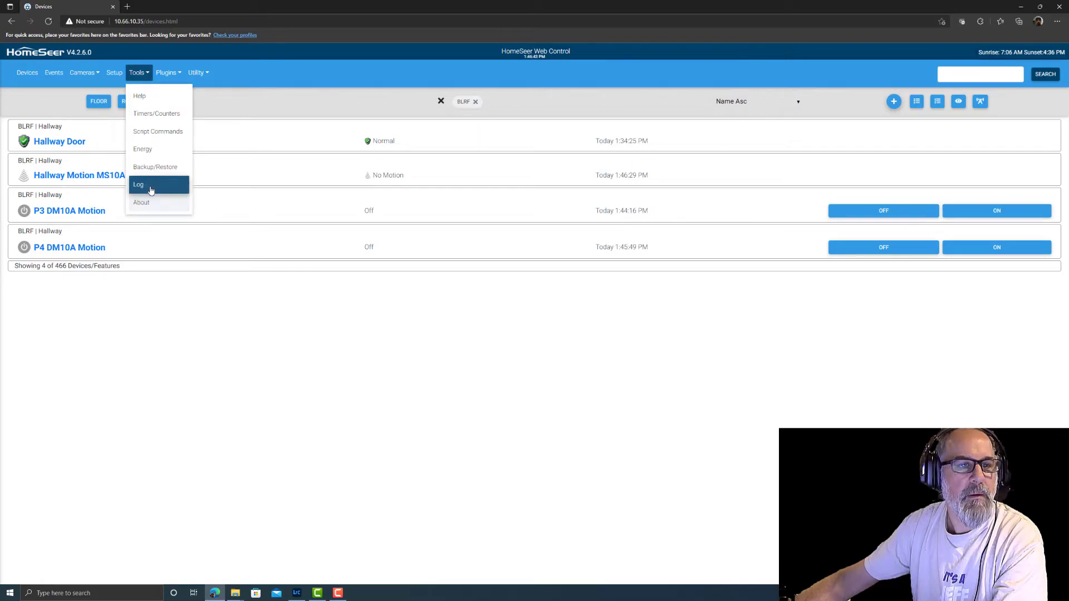
pyautogui.click(158, 190)
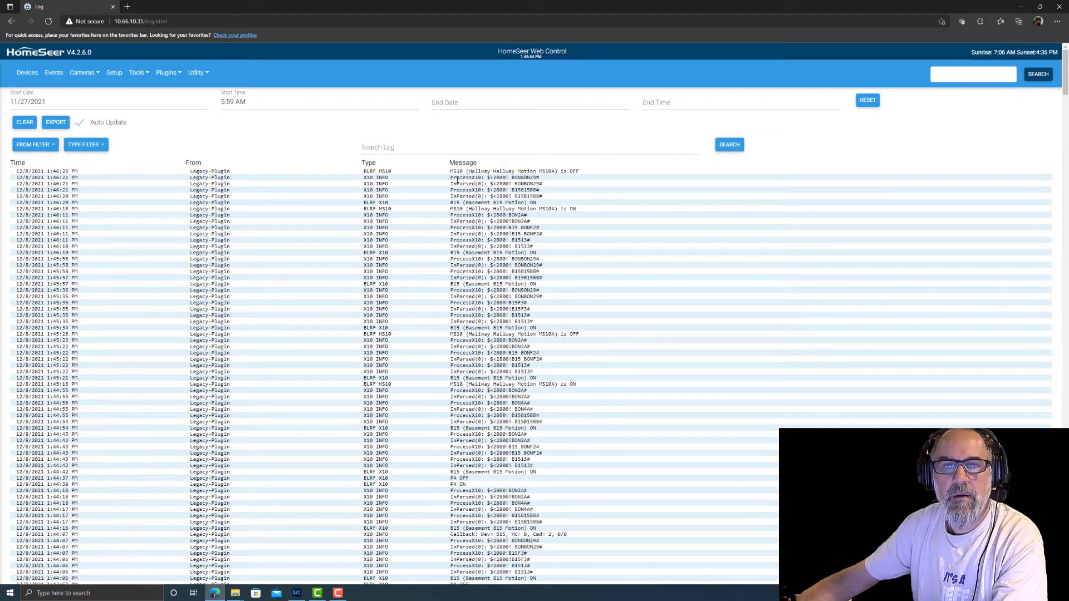
pyautogui.moveTo(450, 170); pyautogui.dragTo(586, 174)
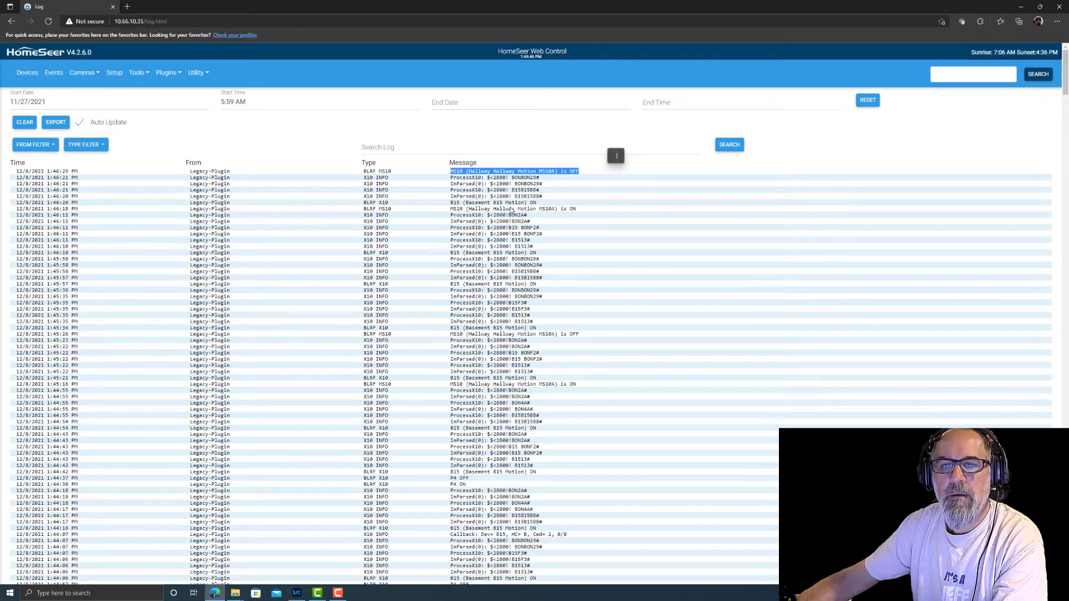
pyautogui.moveTo(452, 209); pyautogui.dragTo(612, 210)
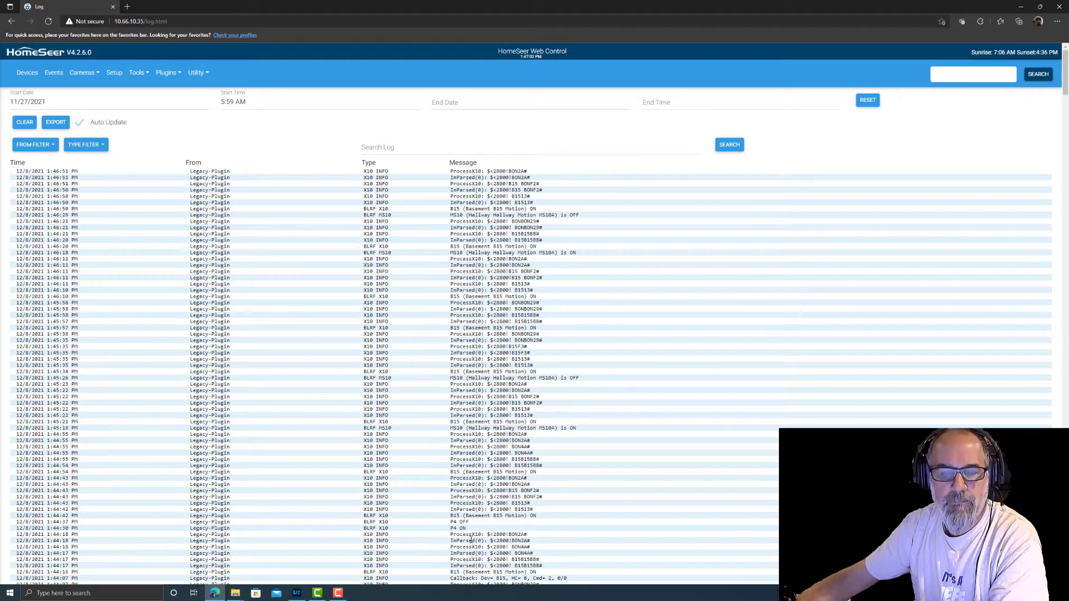
pyautogui.moveTo(472, 529); pyautogui.dragTo(452, 521)
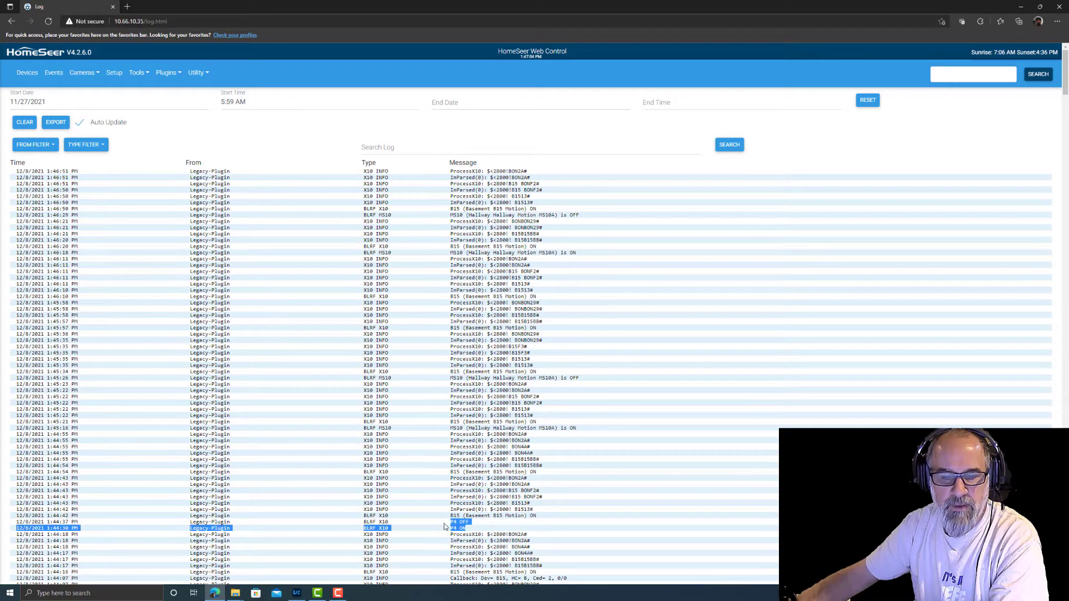
pyautogui.click(473, 530)
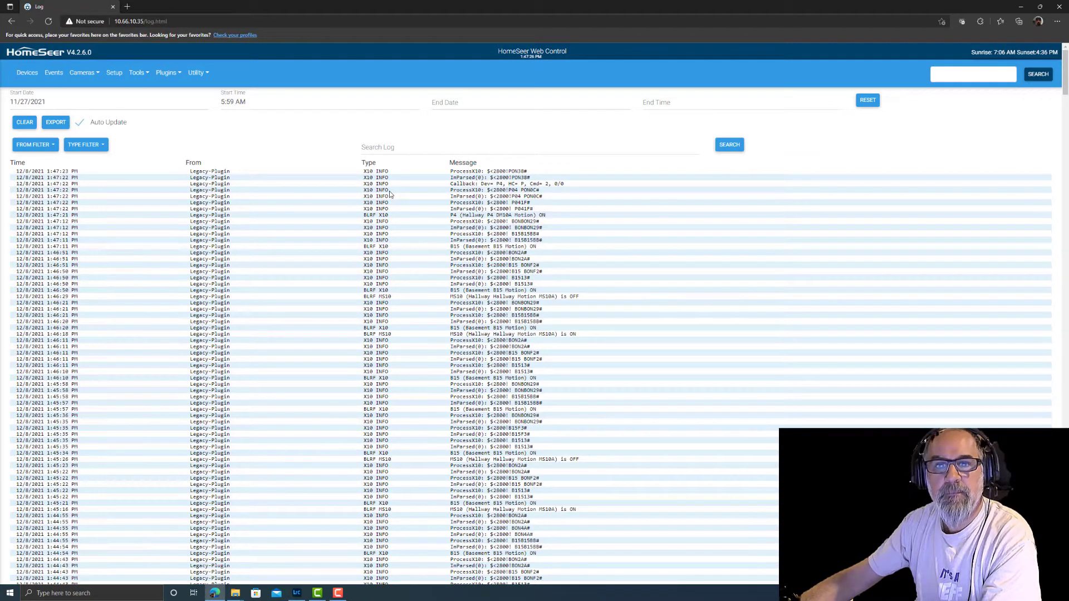
pyautogui.moveTo(486, 181)
pyautogui.mouseDown()
pyautogui.moveTo(524, 191)
pyautogui.moveTo(471, 186)
pyautogui.mouseUp()
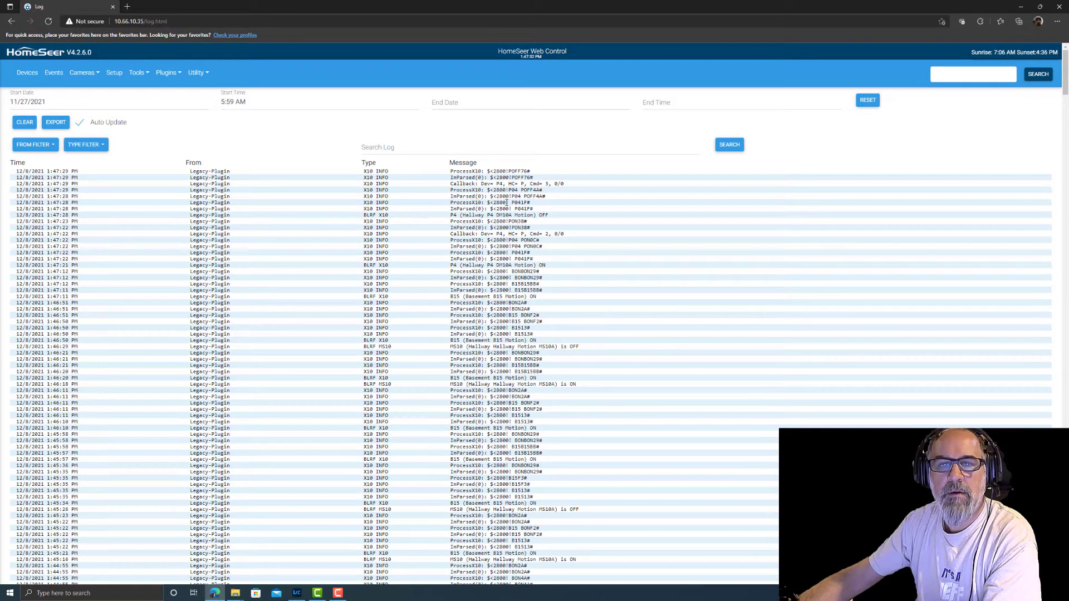
pyautogui.moveTo(468, 182); pyautogui.dragTo(555, 183)
pyautogui.click(486, 182)
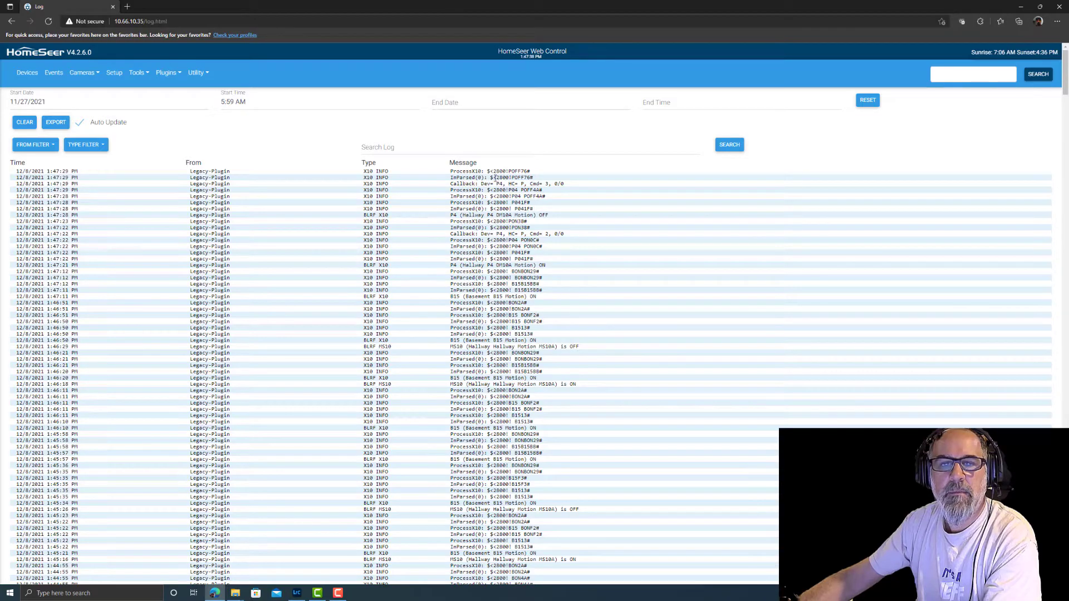
# Return to the device list and compare the last-change times of the P3 and P4 DM10A Motion devices
pyautogui.click(27, 72)
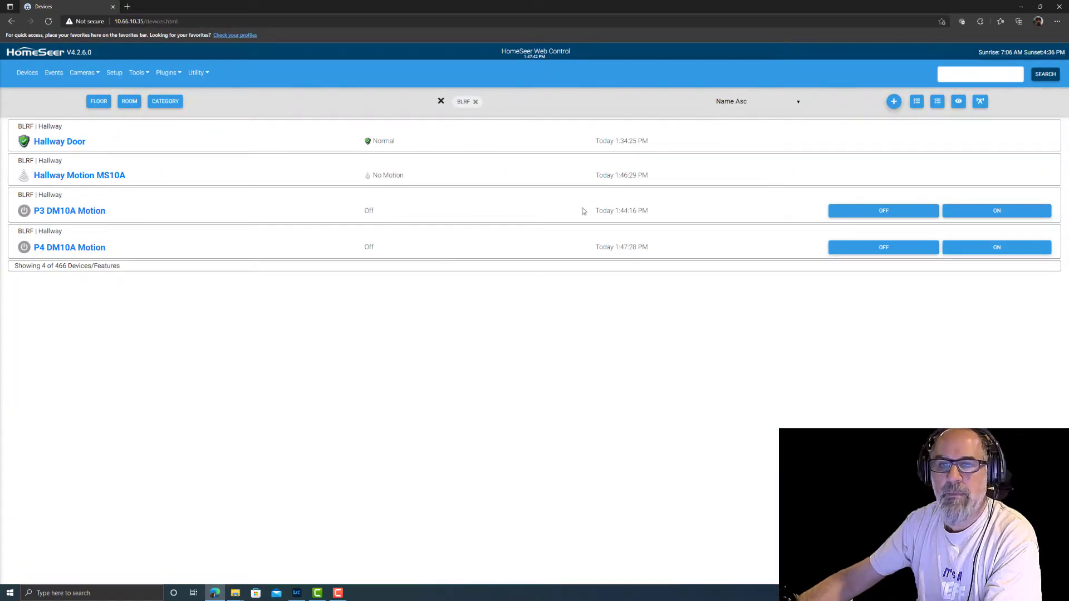
pyautogui.moveTo(649, 248); pyautogui.dragTo(590, 251)
pyautogui.moveTo(659, 214); pyautogui.dragTo(587, 196)
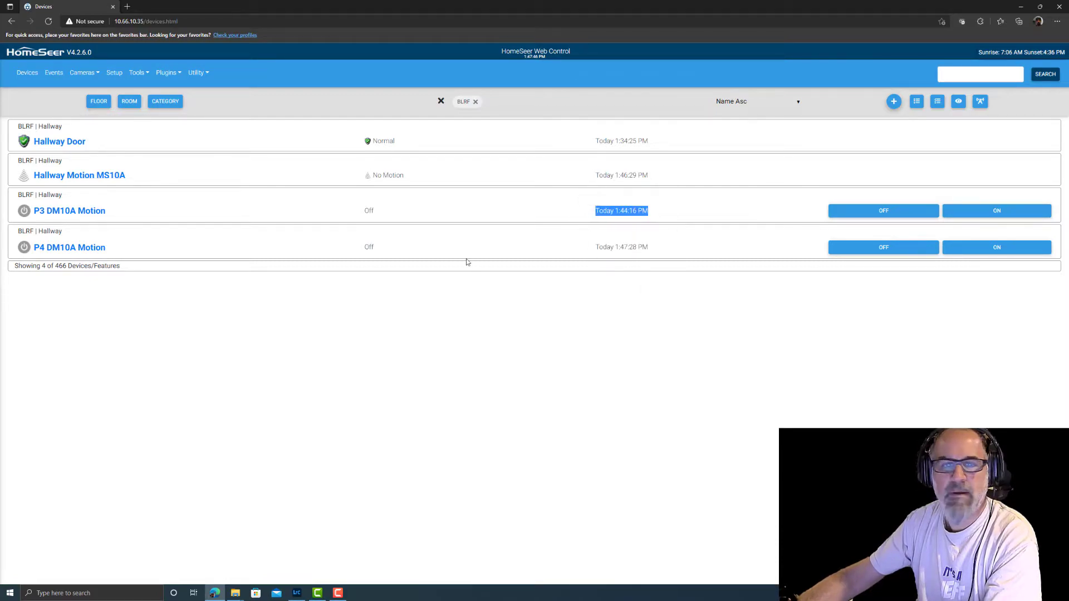
pyautogui.click(466, 238)
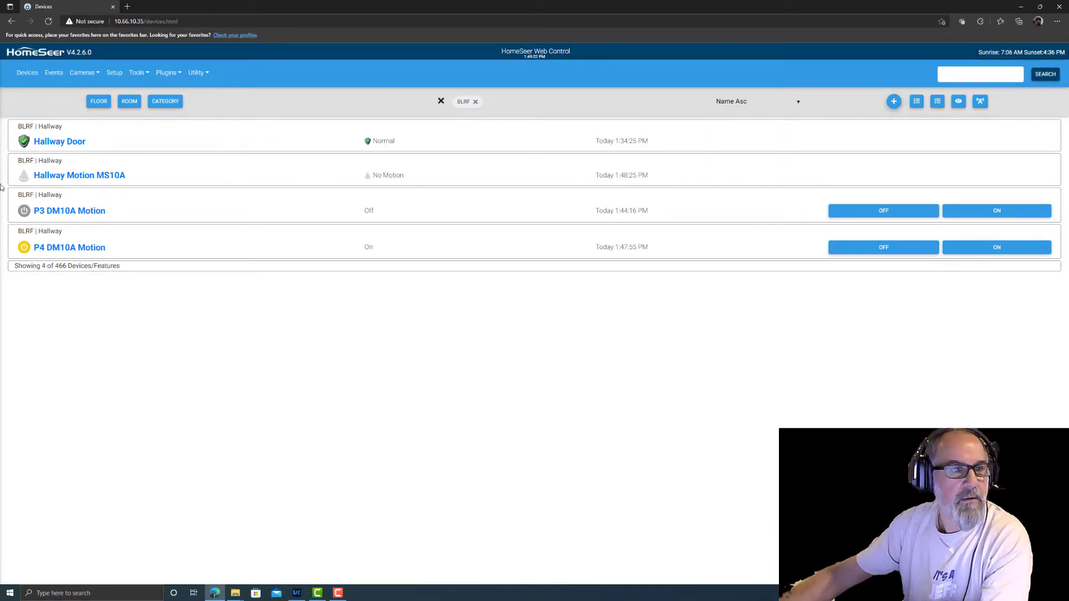
# Reopen the log to check the most recent BLRF X10, DS10 and MS10 messages
pyautogui.click(139, 73)
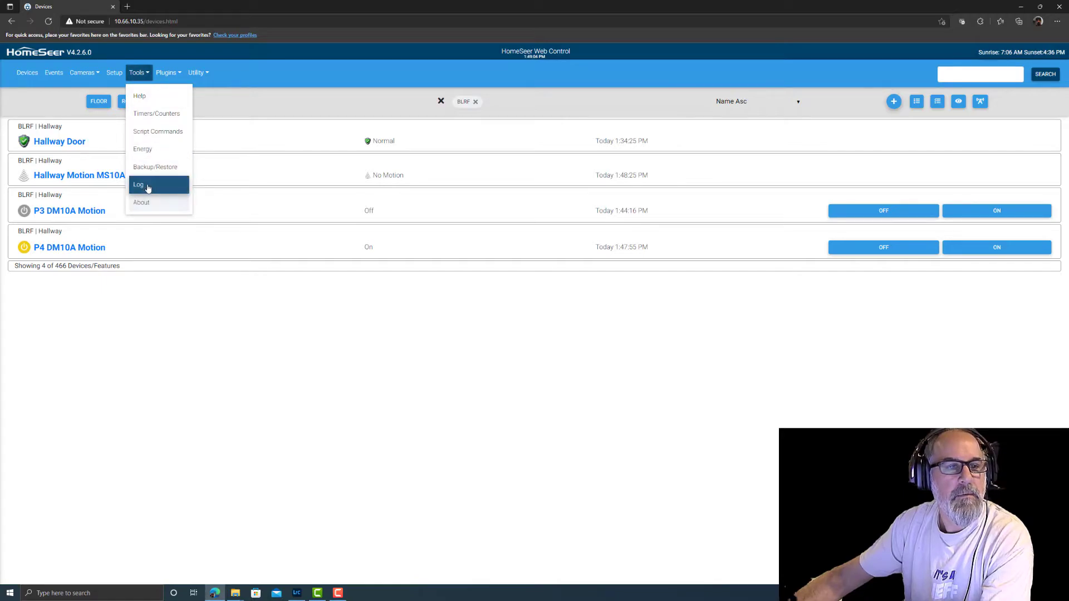
pyautogui.click(143, 190)
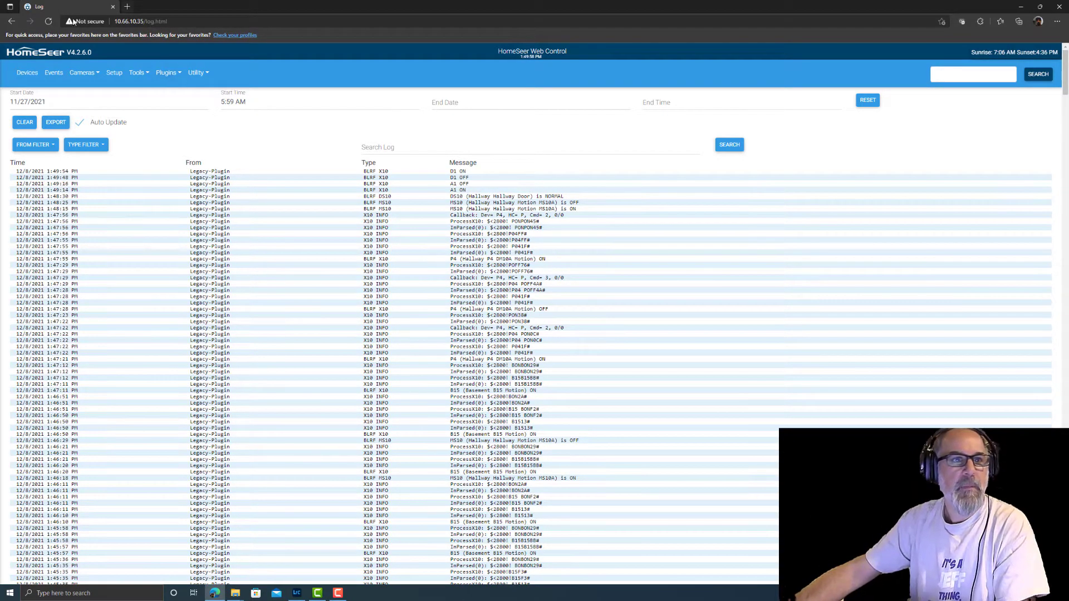
# Add a new X10 device with house code D, unit code 1 and device type Appliance
pyautogui.click(28, 72)
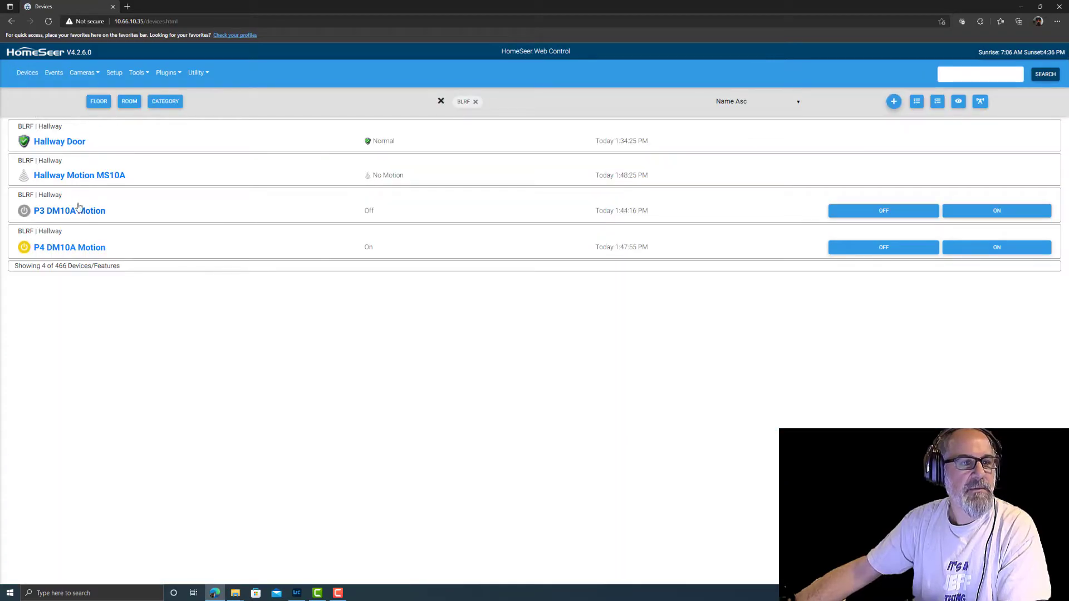
pyautogui.click(165, 73)
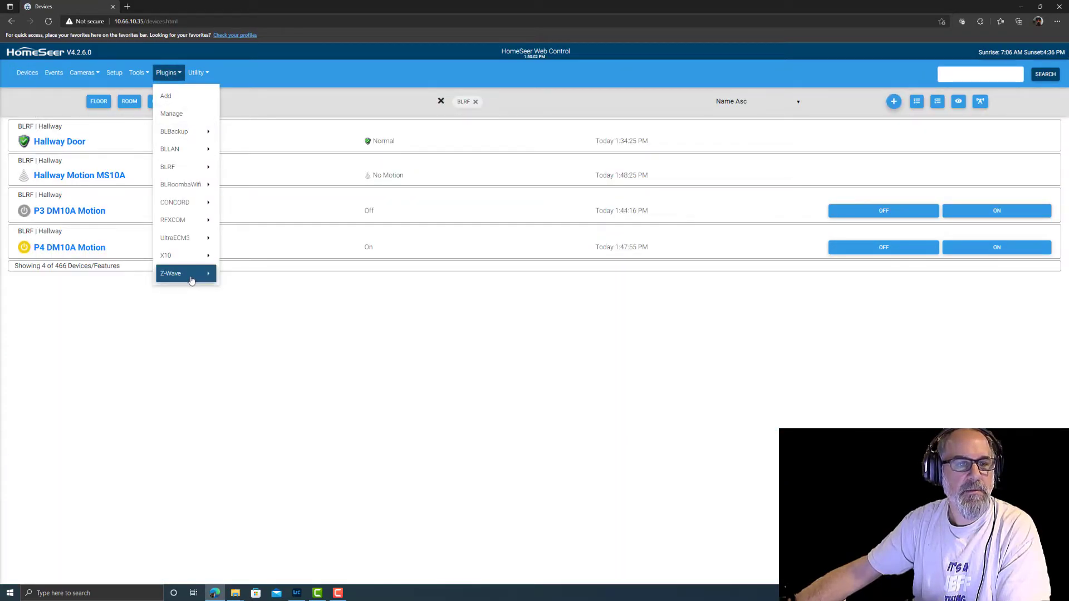
pyautogui.moveTo(189, 260)
pyautogui.click(253, 258)
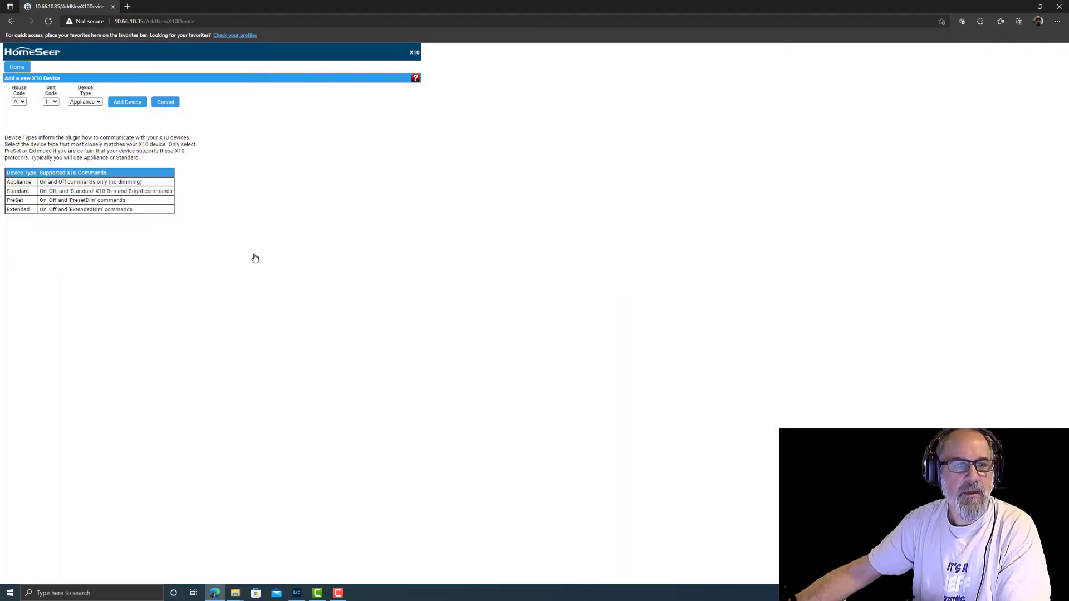
pyautogui.click(20, 102)
pyautogui.click(20, 132)
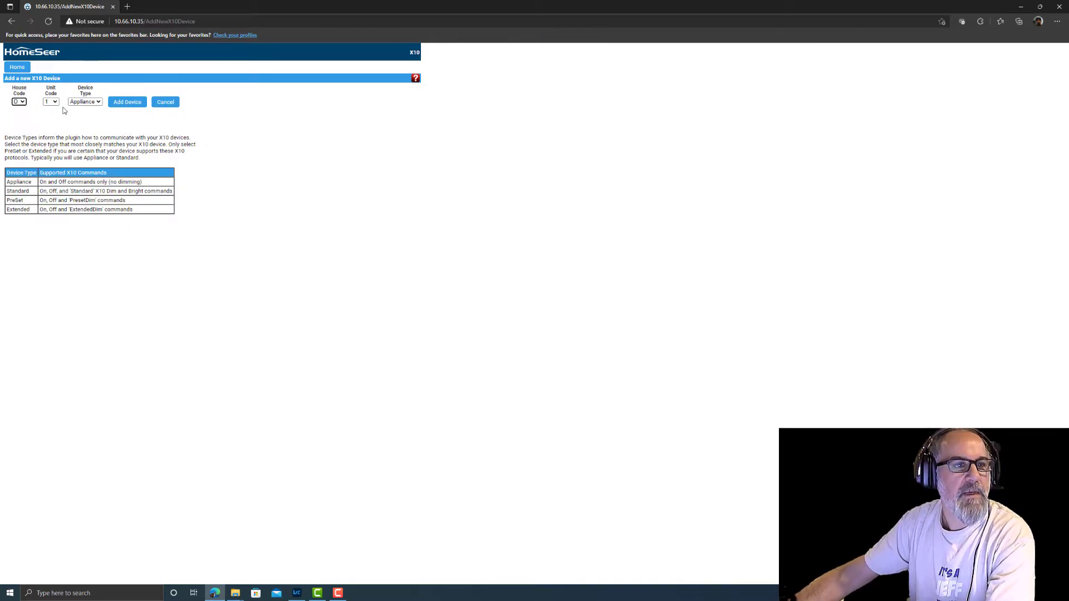
pyautogui.click(127, 102)
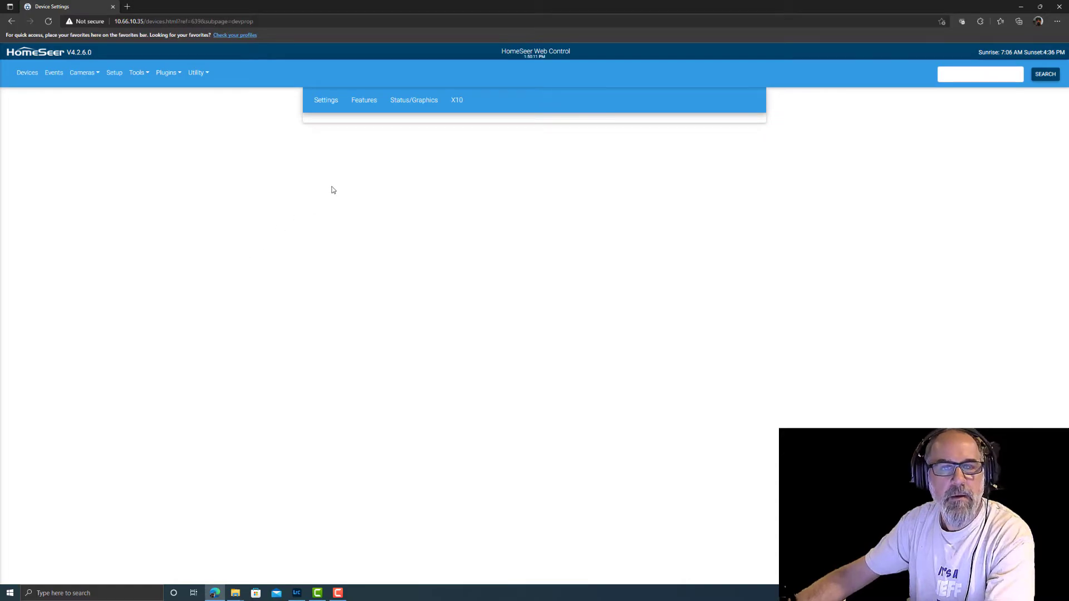
# Name the new D1 device D1 Motion, assign it to floor BLRF and room Hallway, and save its settings
pyautogui.click(328, 109)
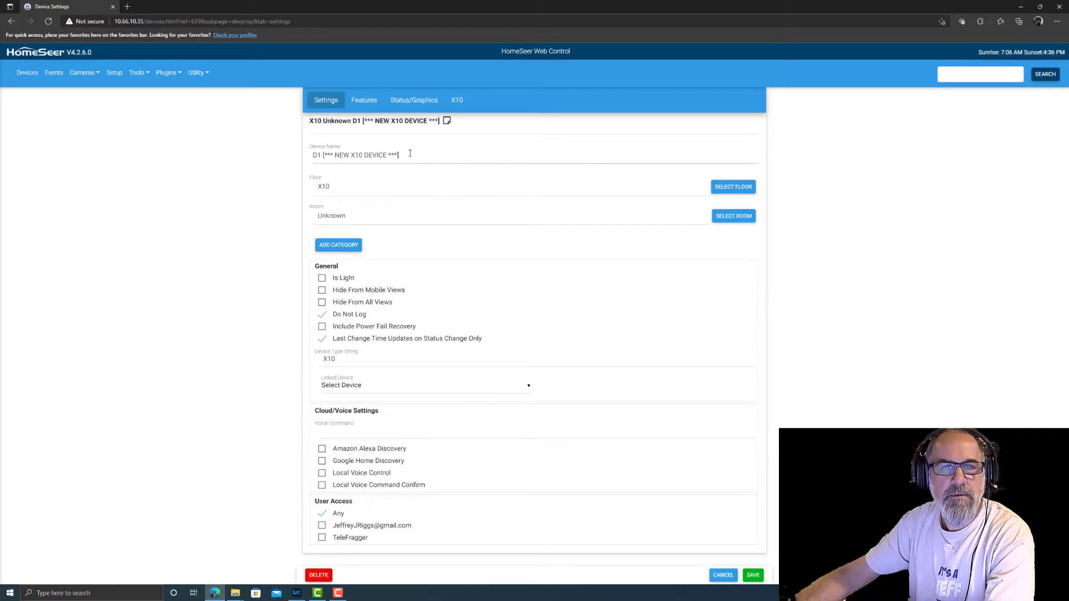
pyautogui.moveTo(324, 155); pyautogui.dragTo(496, 176)
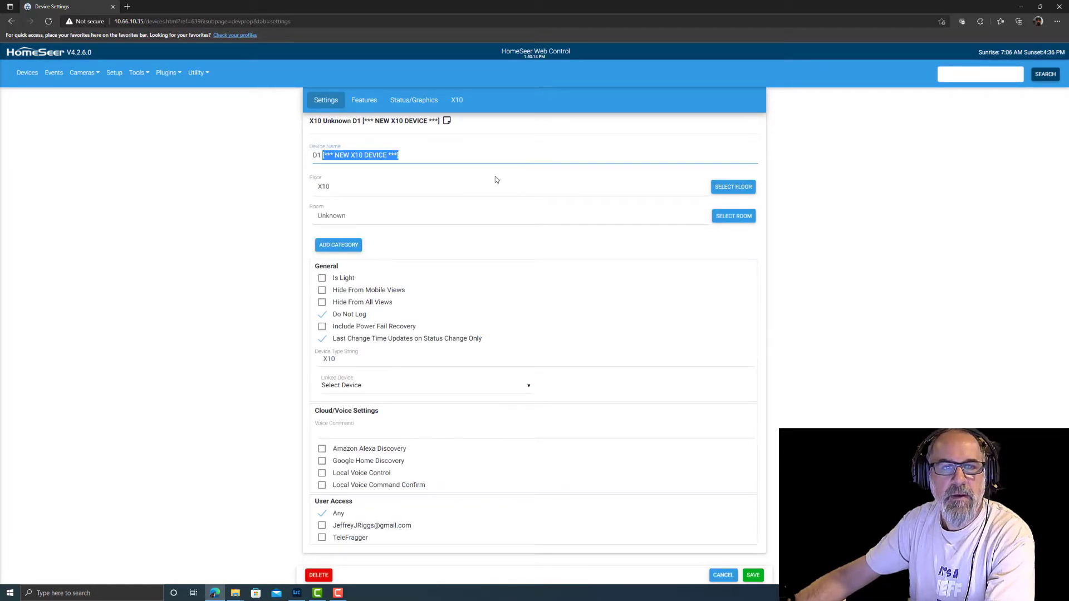
pyautogui.write('Motion')
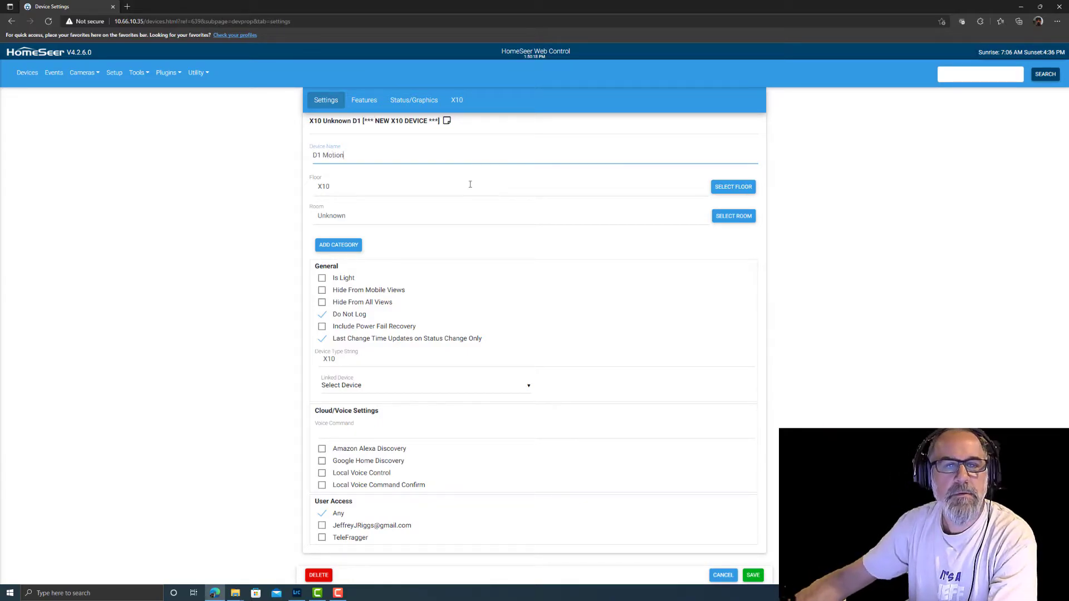
pyautogui.press('Tab')
pyautogui.click(732, 187)
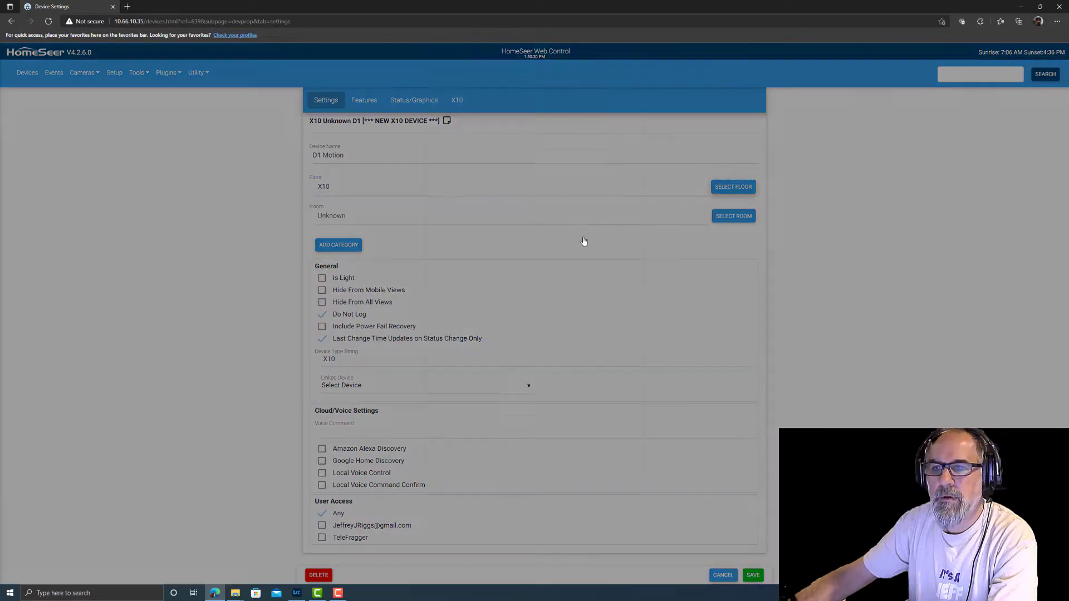
pyautogui.click(452, 208)
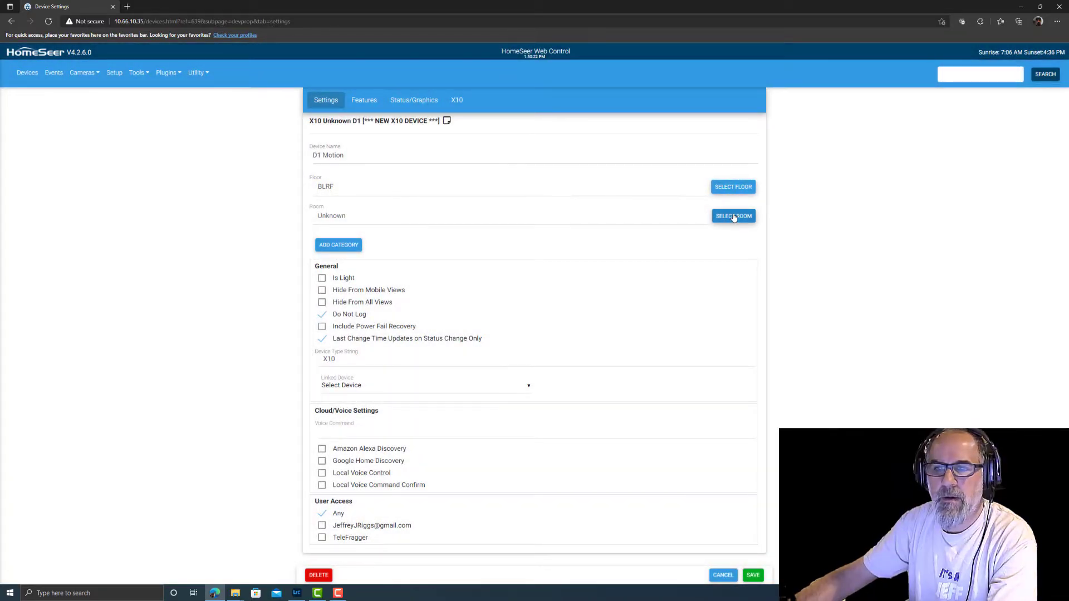
pyautogui.click(729, 216)
pyautogui.click(457, 334)
pyautogui.click(752, 576)
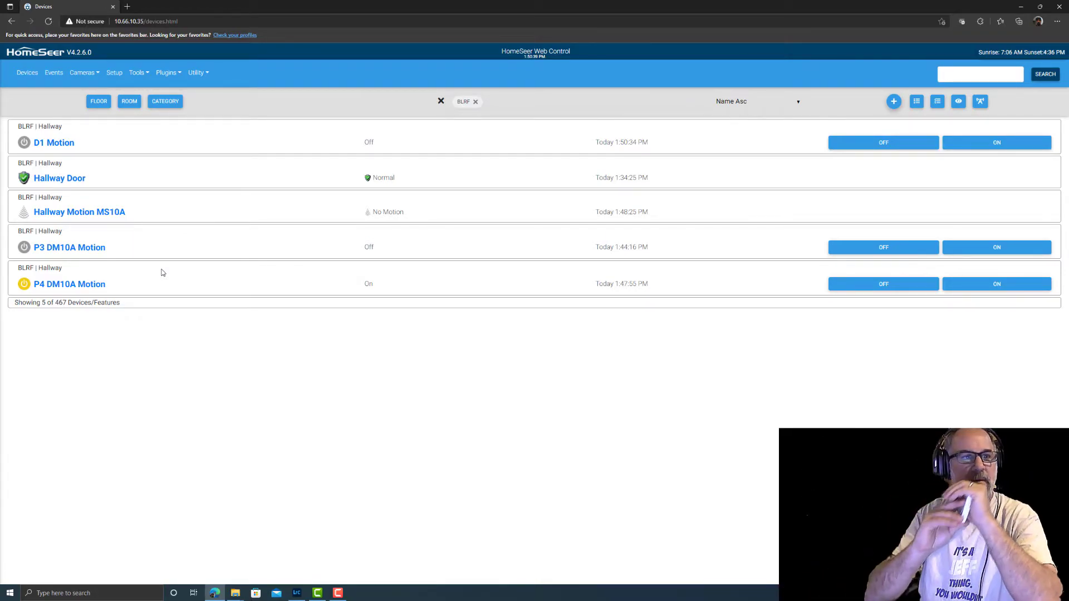
# Check the log for the D1 and D2 X10 on/off messages and return to the device list
pyautogui.click(140, 74)
pyautogui.click(145, 187)
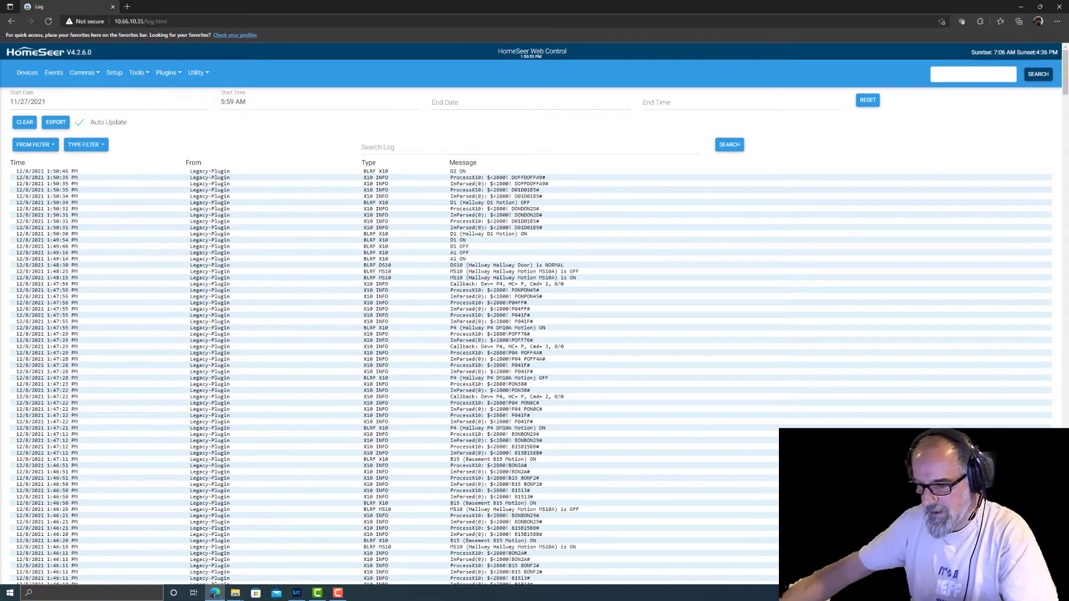
pyautogui.click(26, 73)
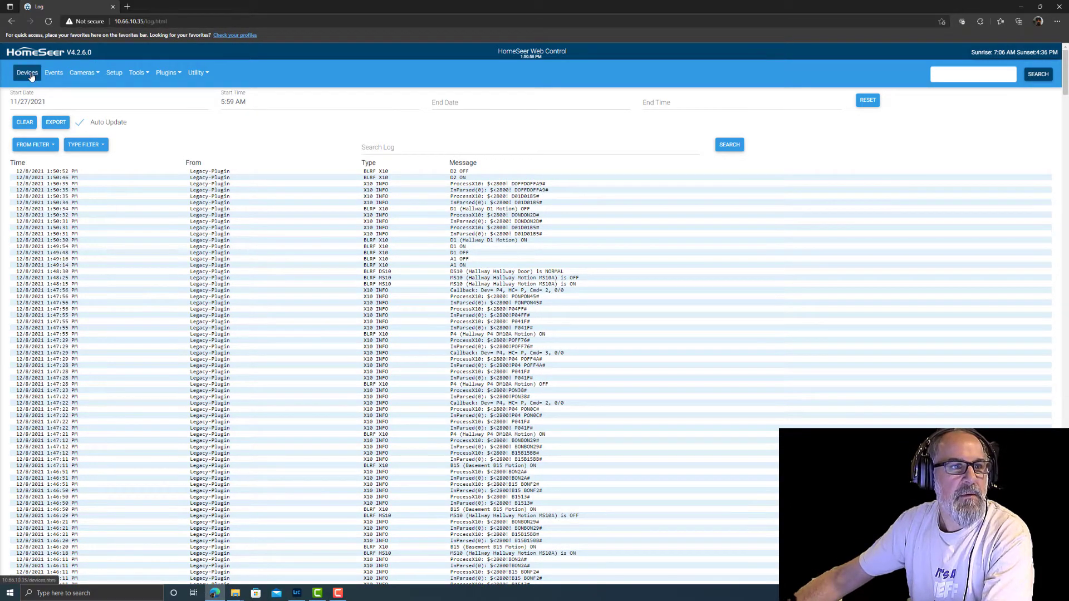
# Add a new X10 device with house code D, unit code 2 and device type Appliance
pyautogui.click(167, 72)
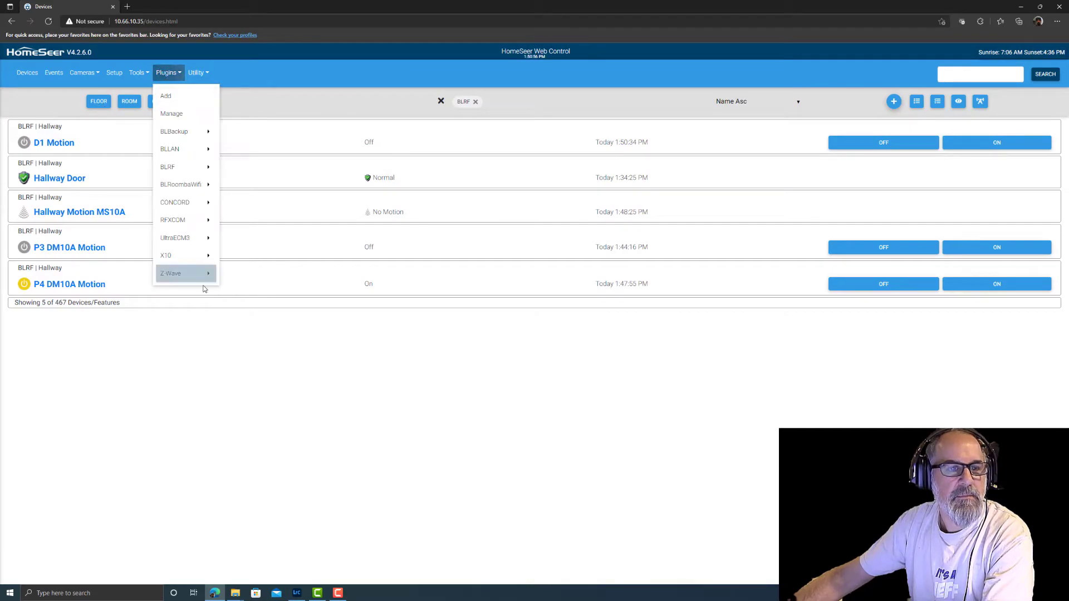
pyautogui.moveTo(173, 255)
pyautogui.click(246, 256)
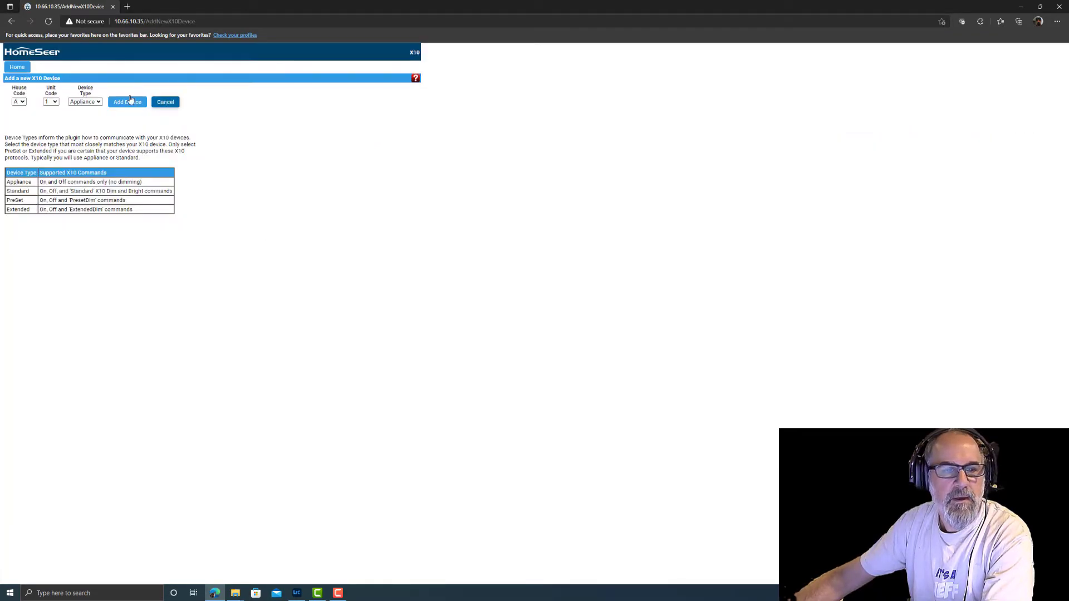
pyautogui.click(19, 102)
pyautogui.click(20, 132)
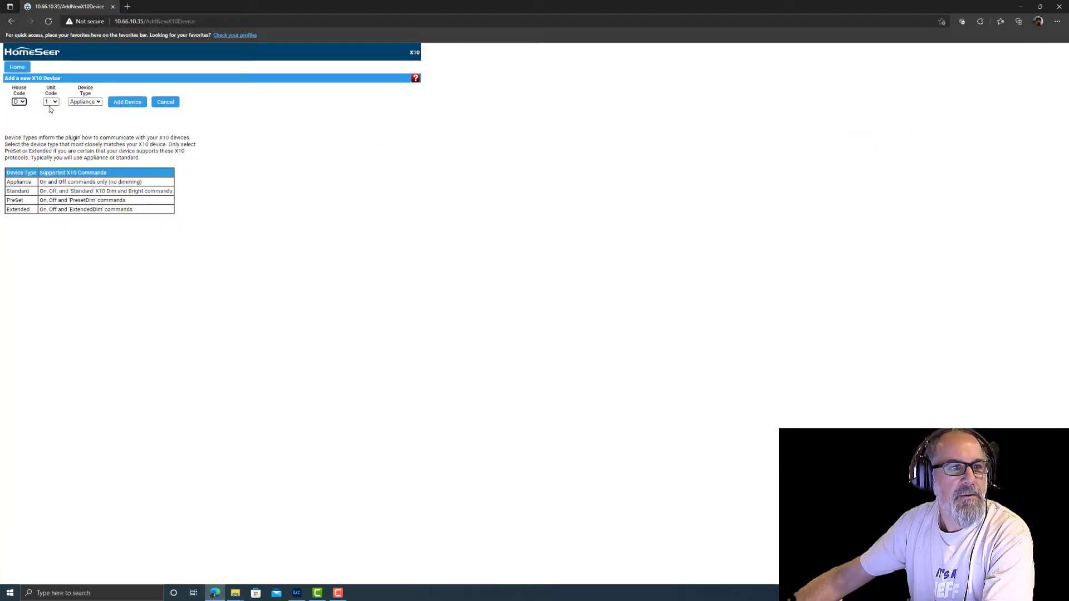
pyautogui.click(55, 101)
pyautogui.click(50, 115)
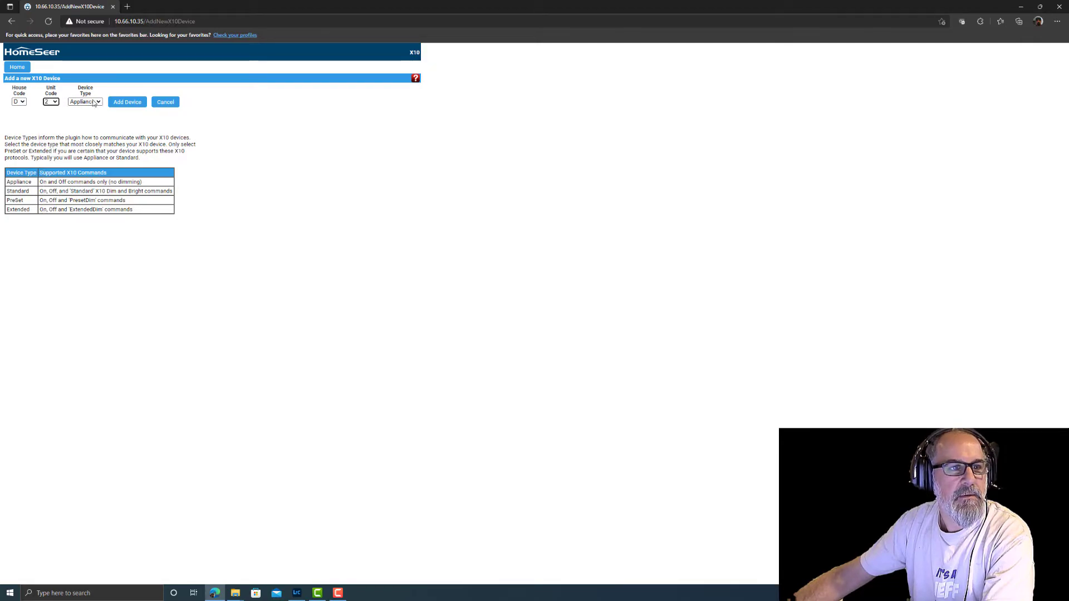
pyautogui.click(127, 103)
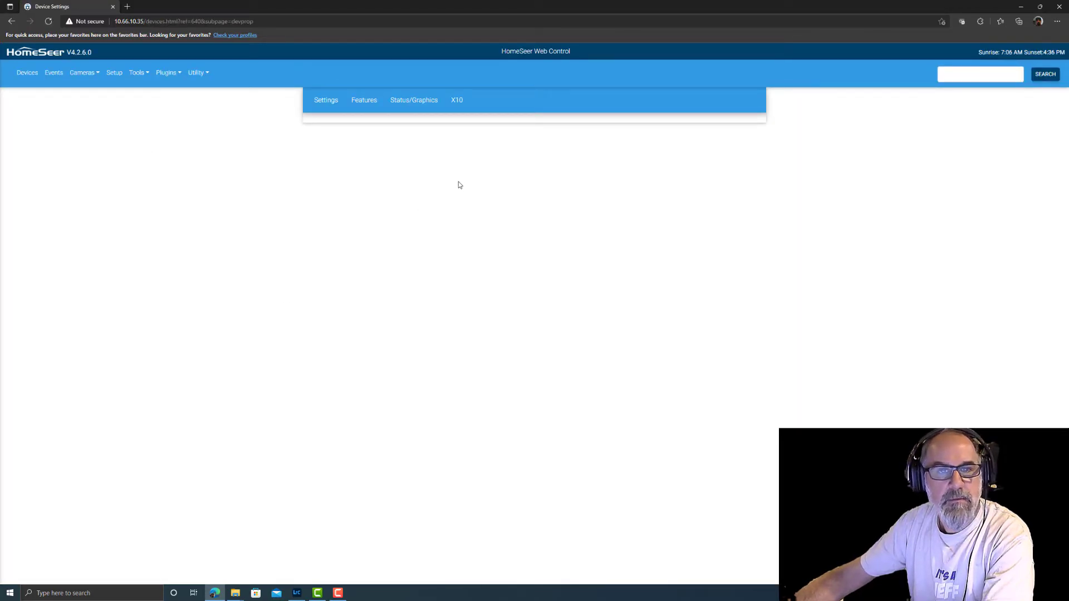
# Name the new D2 device D2 Dark Sensor MS12A, set its floor to BLRF and room to Hallway, and save it
pyautogui.click(325, 101)
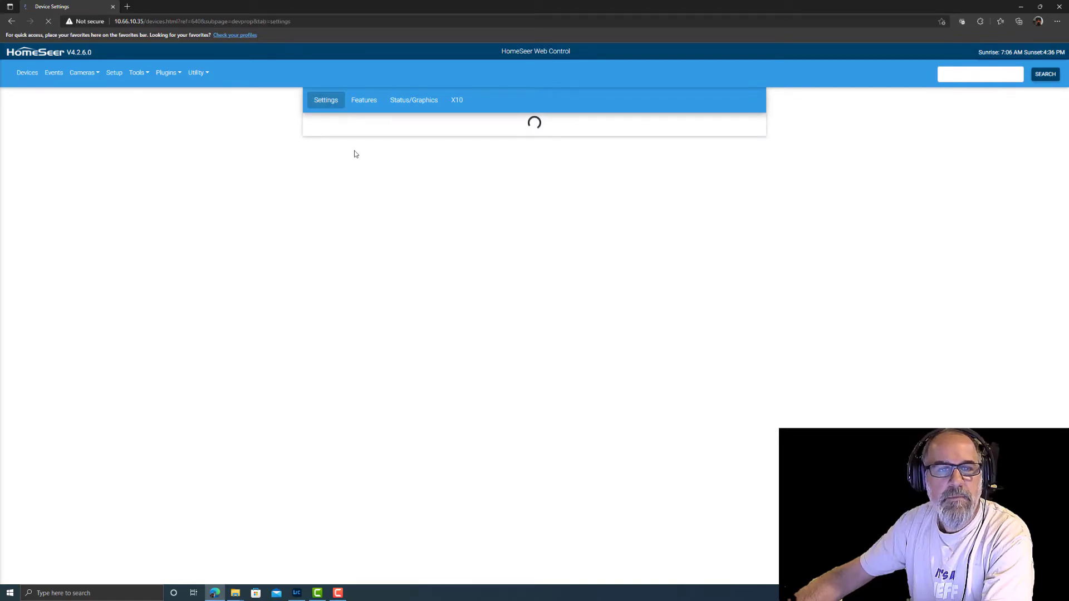
pyautogui.moveTo(398, 155); pyautogui.dragTo(322, 158)
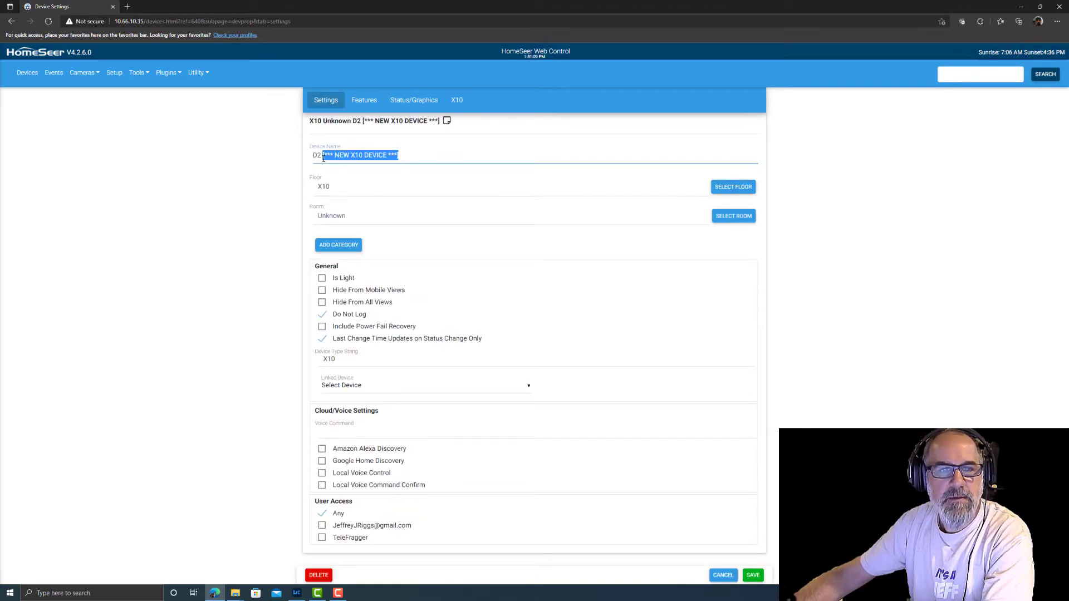
pyautogui.write('Dark S')
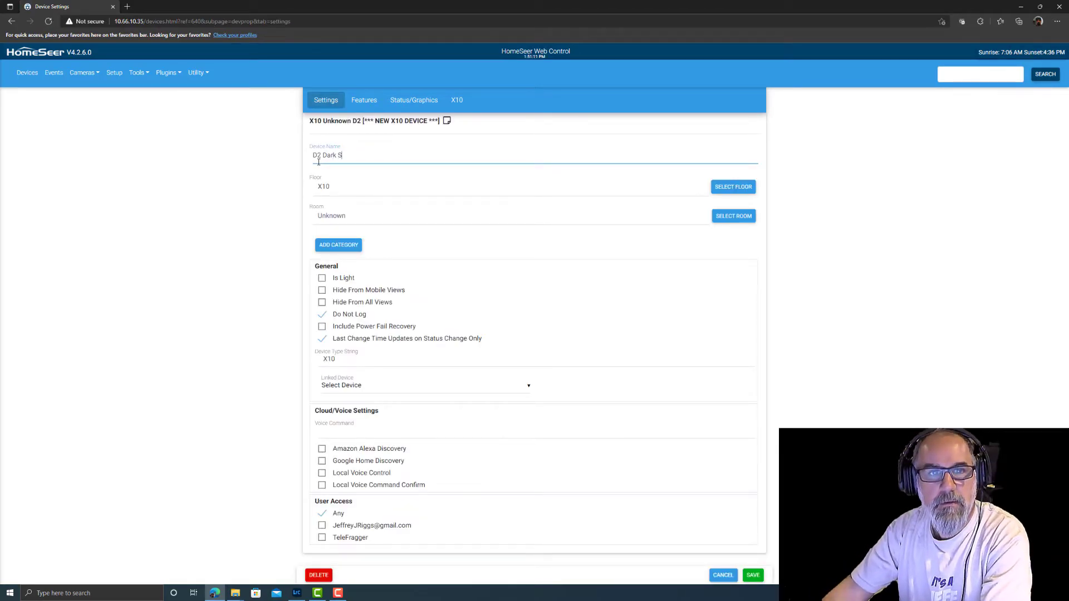
pyautogui.write('ensor MS12A')
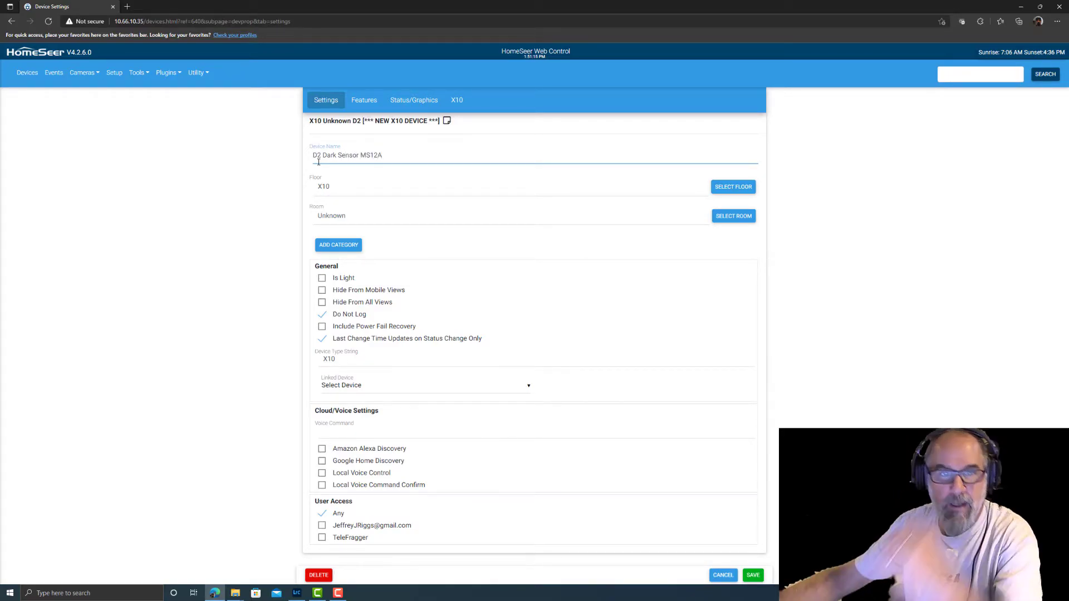
pyautogui.moveTo(359, 158); pyautogui.dragTo(393, 161)
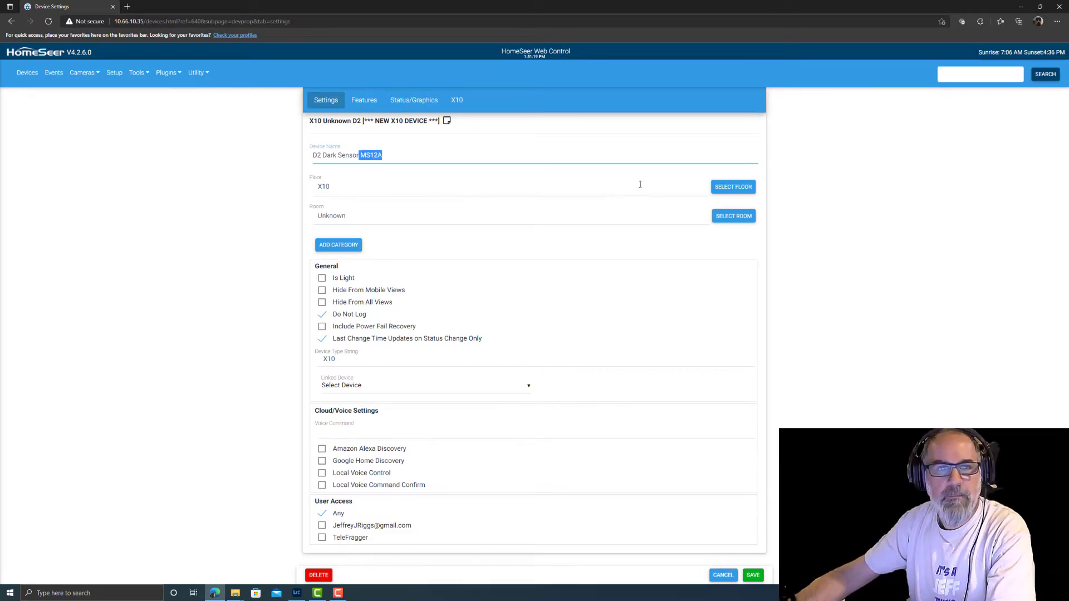
pyautogui.click(732, 186)
pyautogui.click(458, 211)
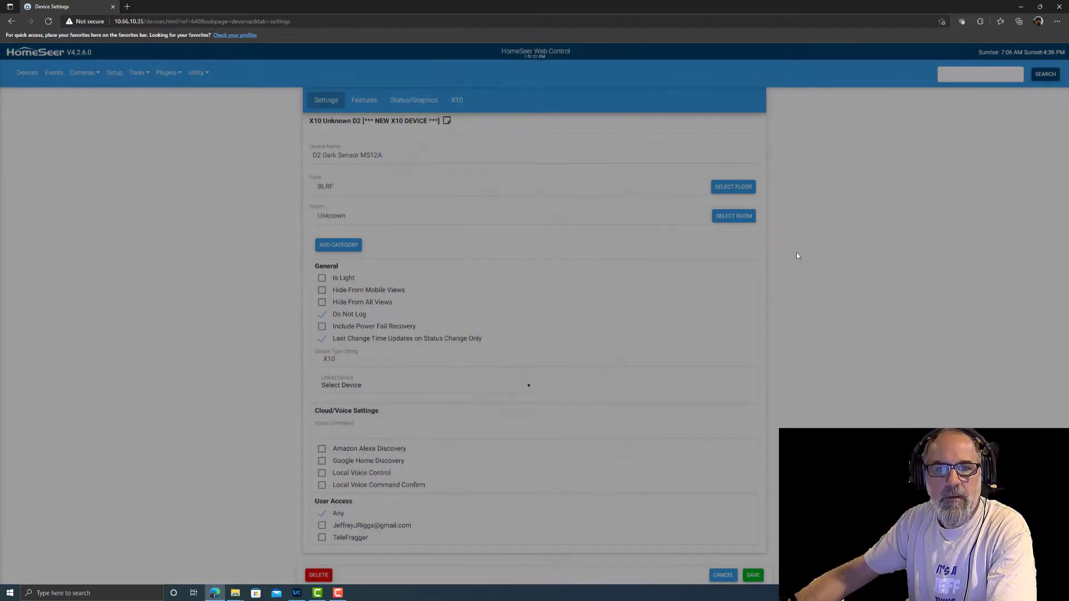
pyautogui.click(733, 217)
pyautogui.click(457, 334)
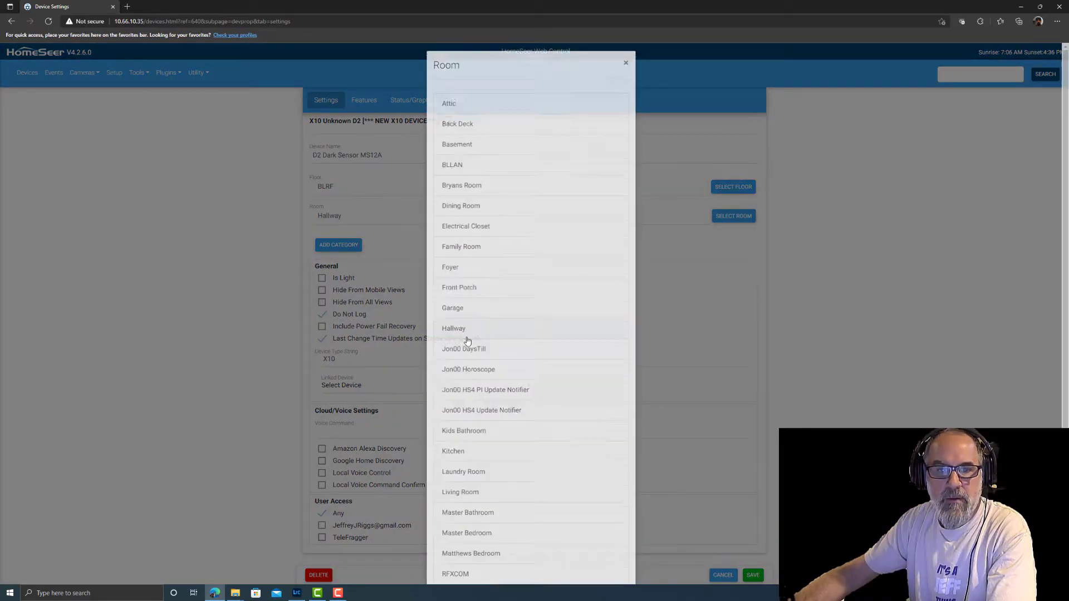
pyautogui.click(752, 575)
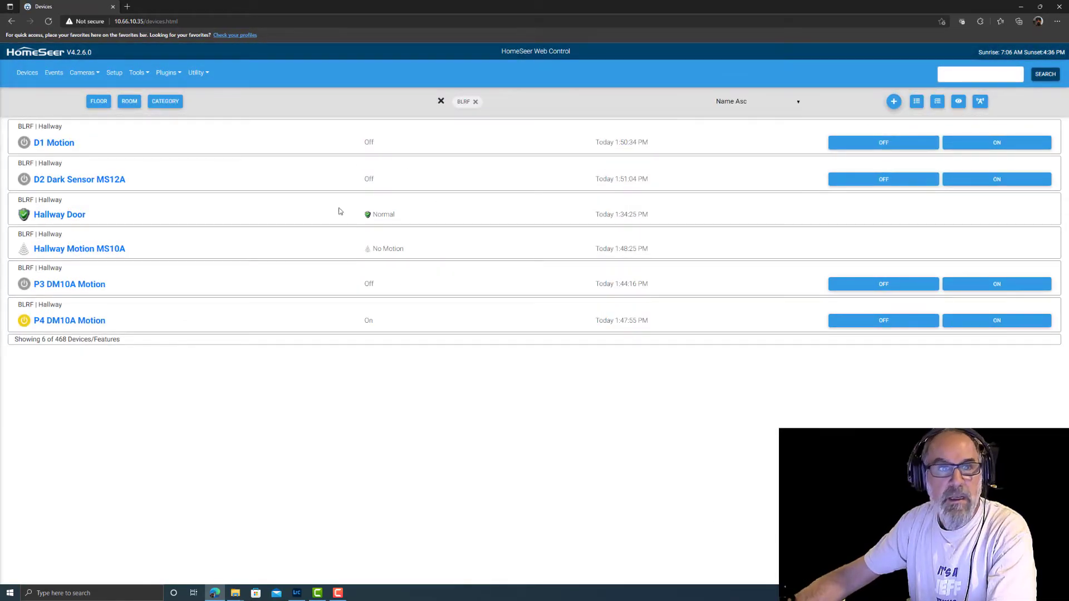
# Rename the D1 Motion device as D1 Motion MS12A and save its settings
pyautogui.click(56, 145)
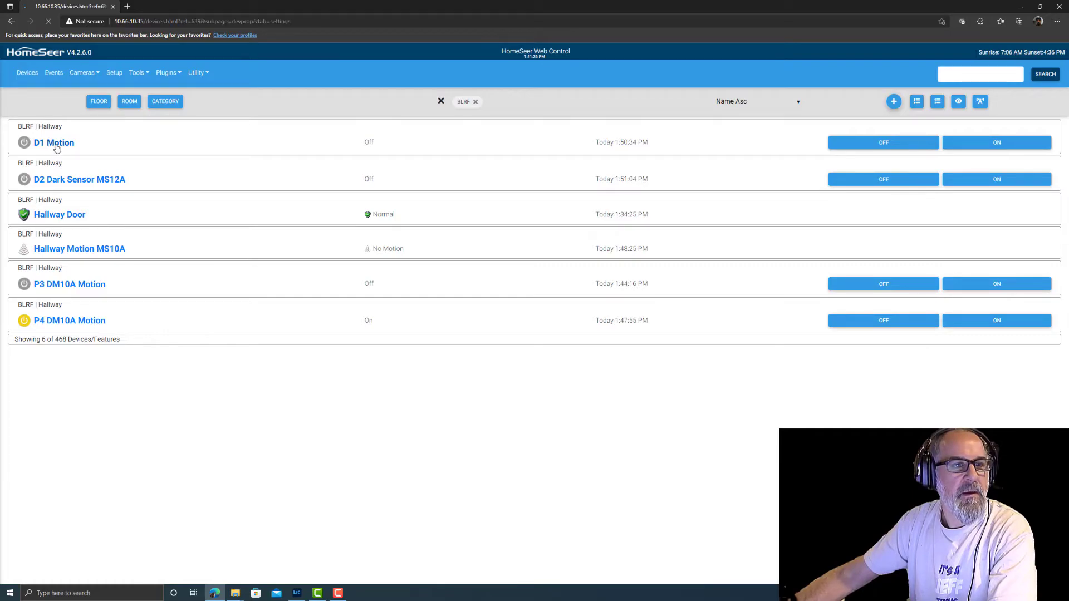
pyautogui.click(364, 159)
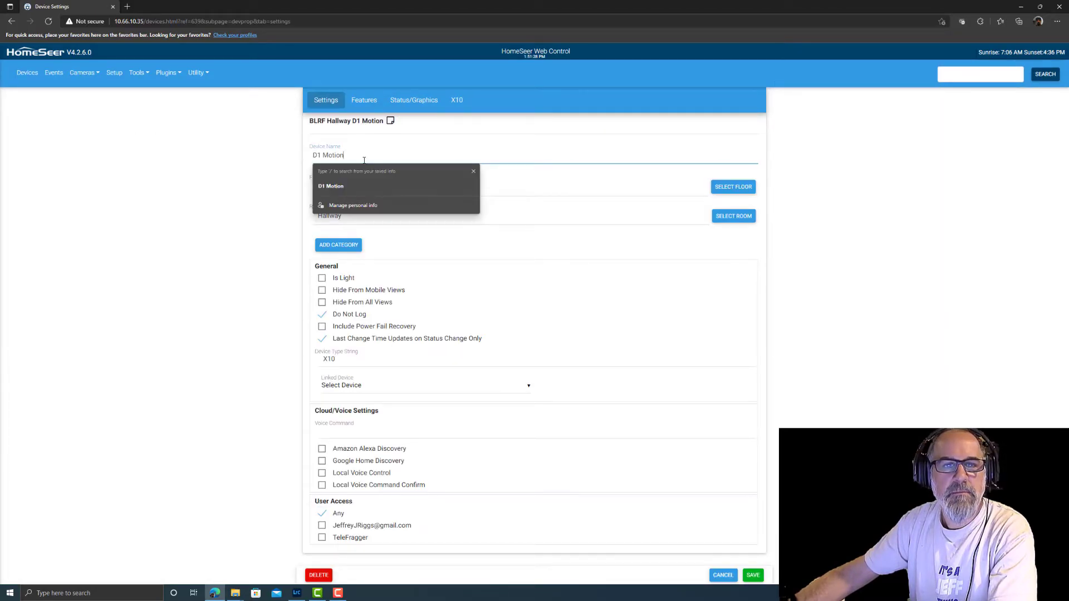
pyautogui.write('MS12A')
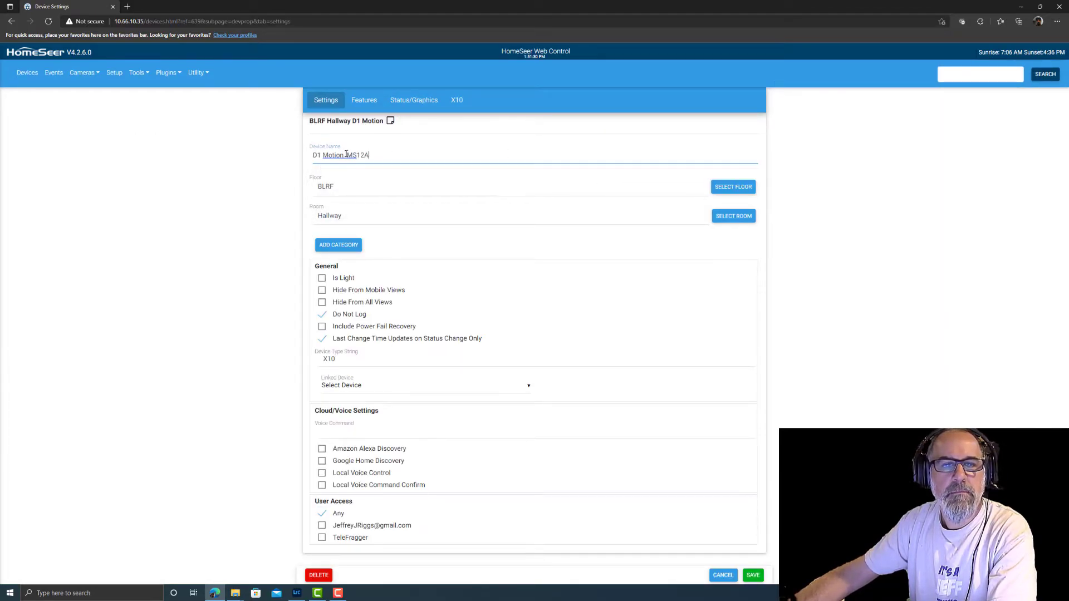
pyautogui.moveTo(358, 173)
pyautogui.press('Delete')
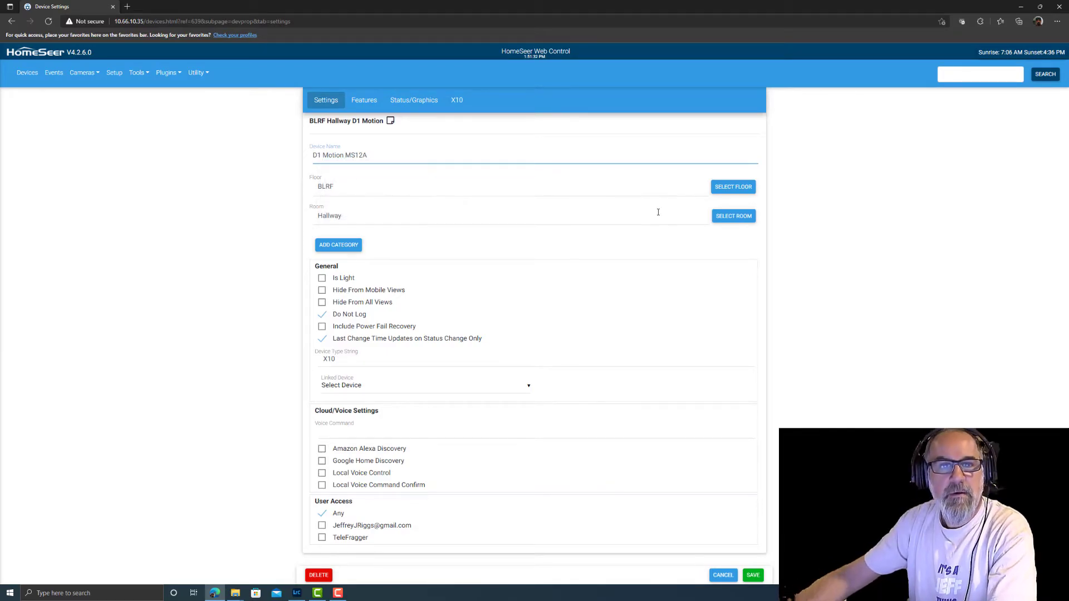
pyautogui.click(753, 576)
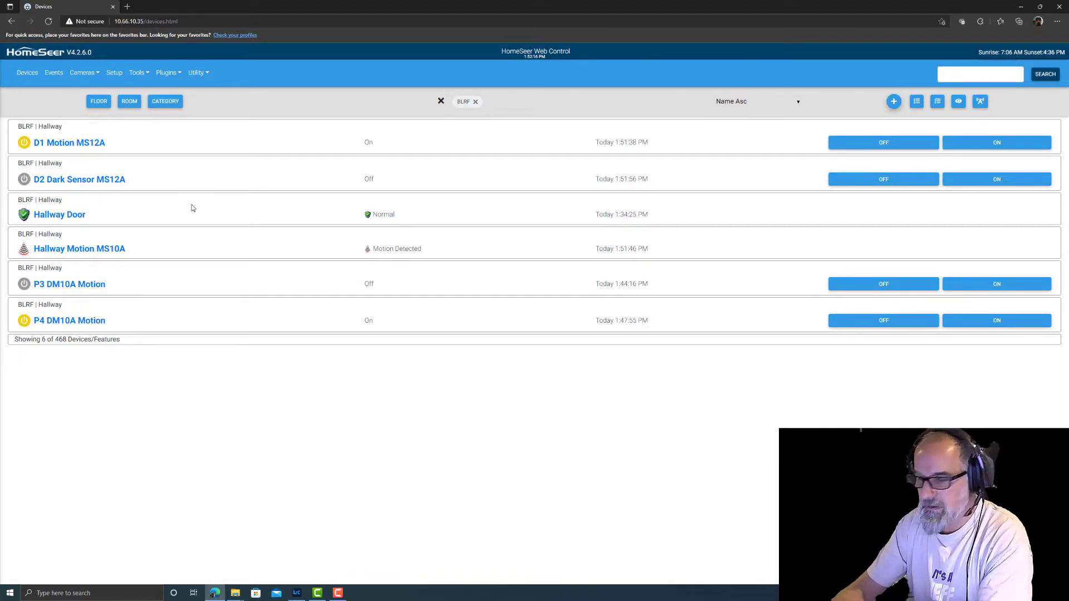
# Open the log and examine the D1 Motion and D2 Dark Sensor MS12A messages and X10 callback entries
pyautogui.click(145, 74)
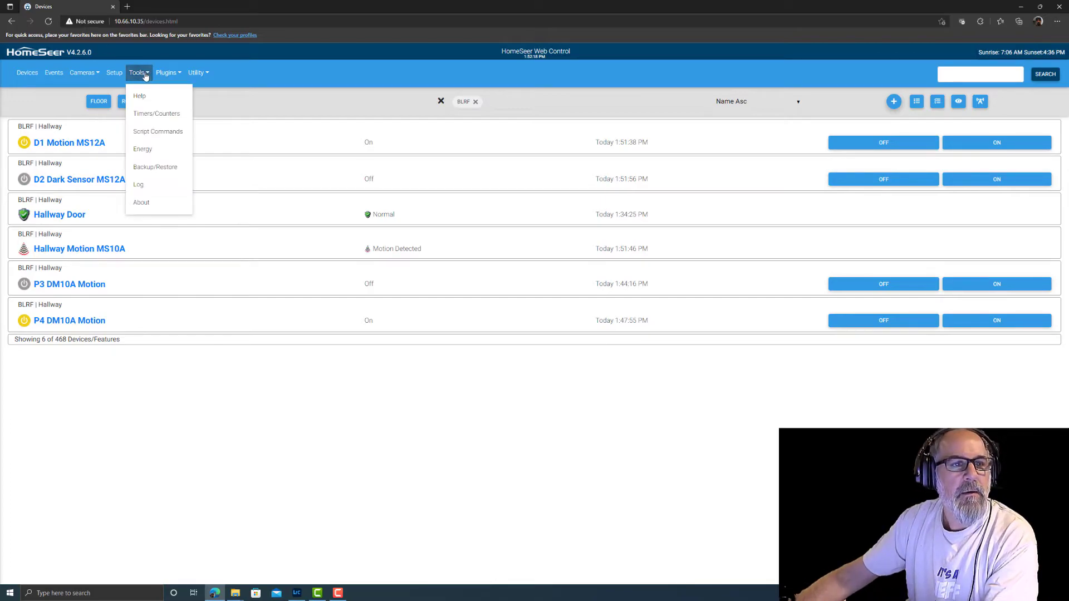
pyautogui.click(150, 185)
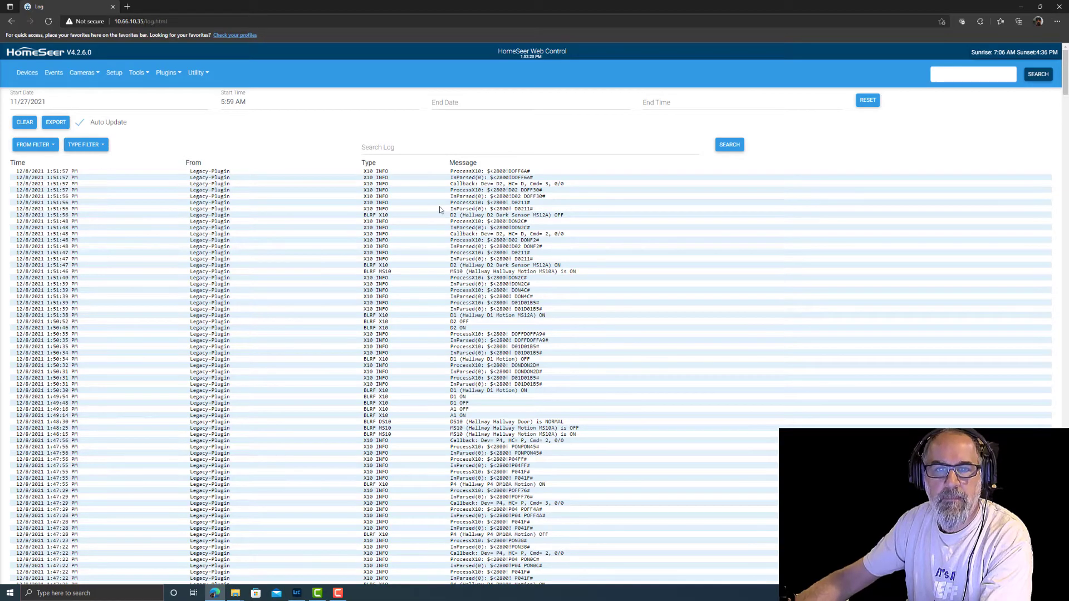
# Turn off logging of inbound dequeue processing and plug-in callbacks in the X10 plug-in configuration, and return to the device list
pyautogui.click(166, 73)
pyautogui.moveTo(184, 256)
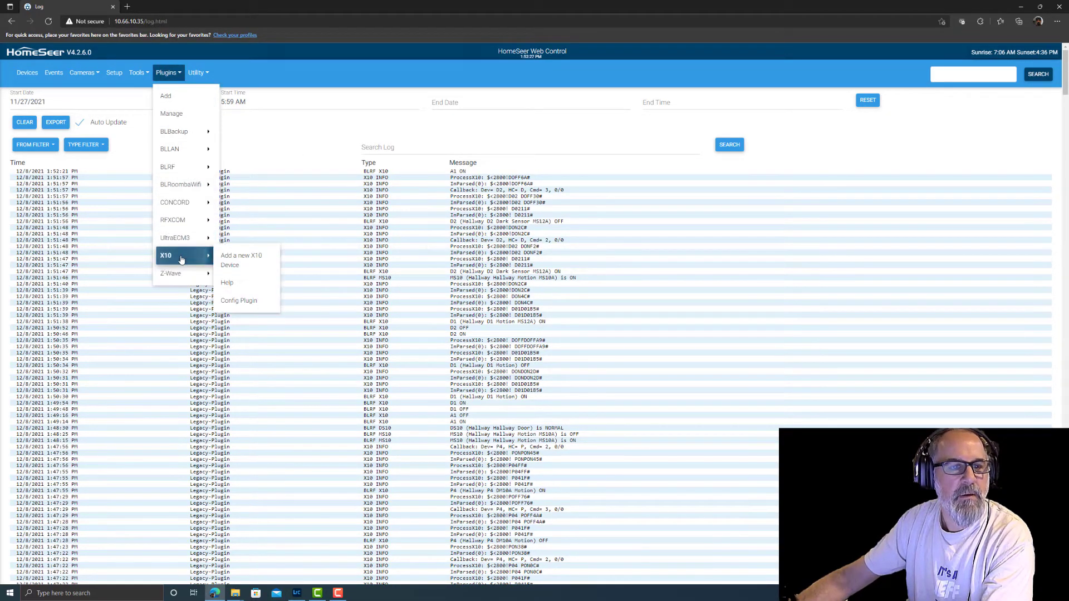
pyautogui.click(238, 301)
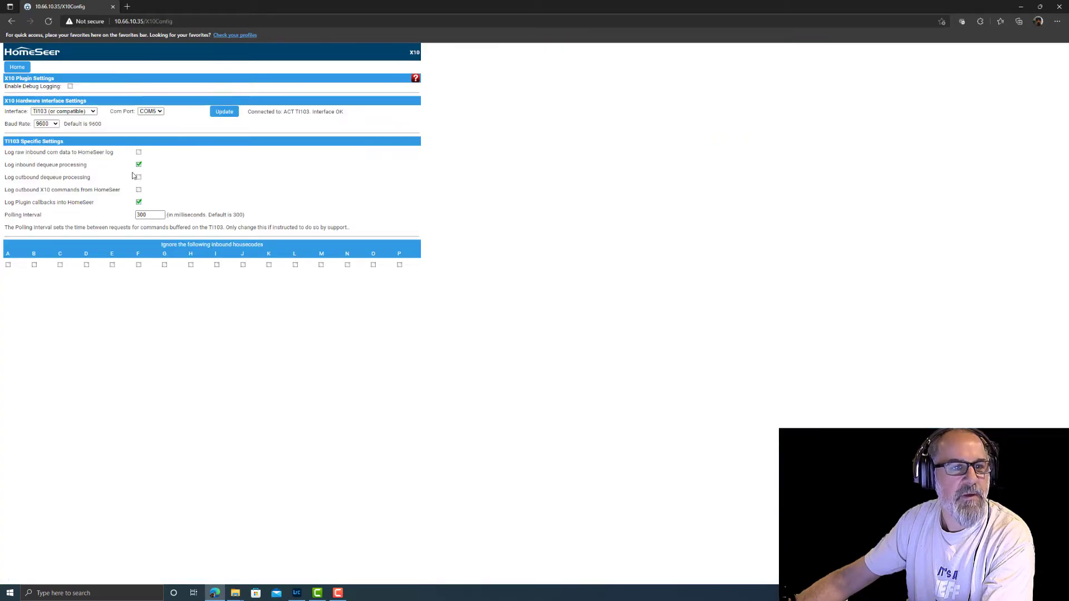
pyautogui.click(139, 202)
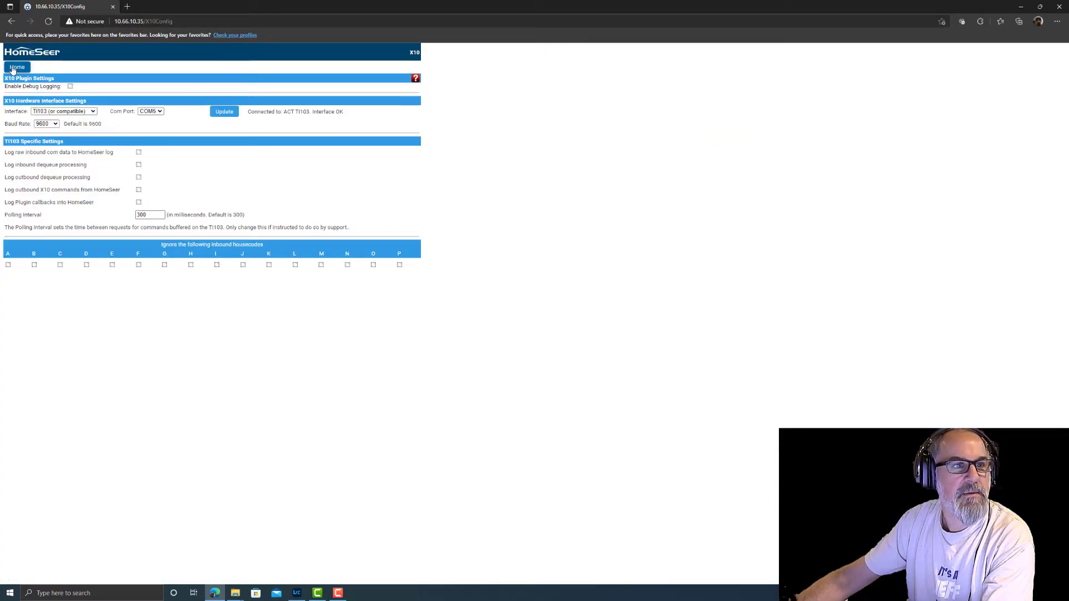
pyautogui.click(17, 67)
# Examine the latest sensor messages in the log, and check the sensor statuses in the device list
pyautogui.click(138, 73)
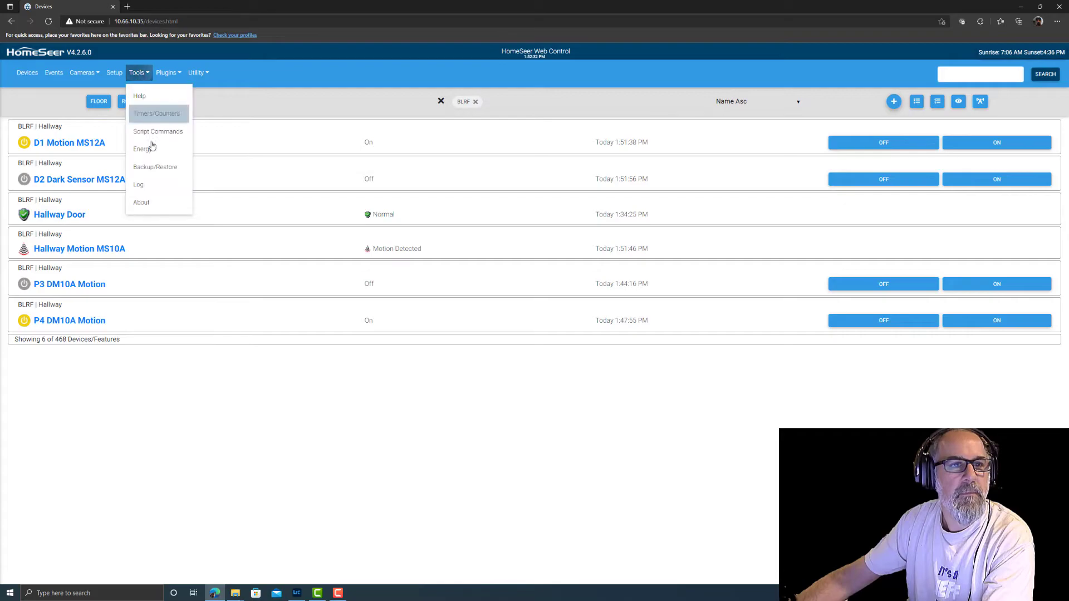
pyautogui.click(137, 185)
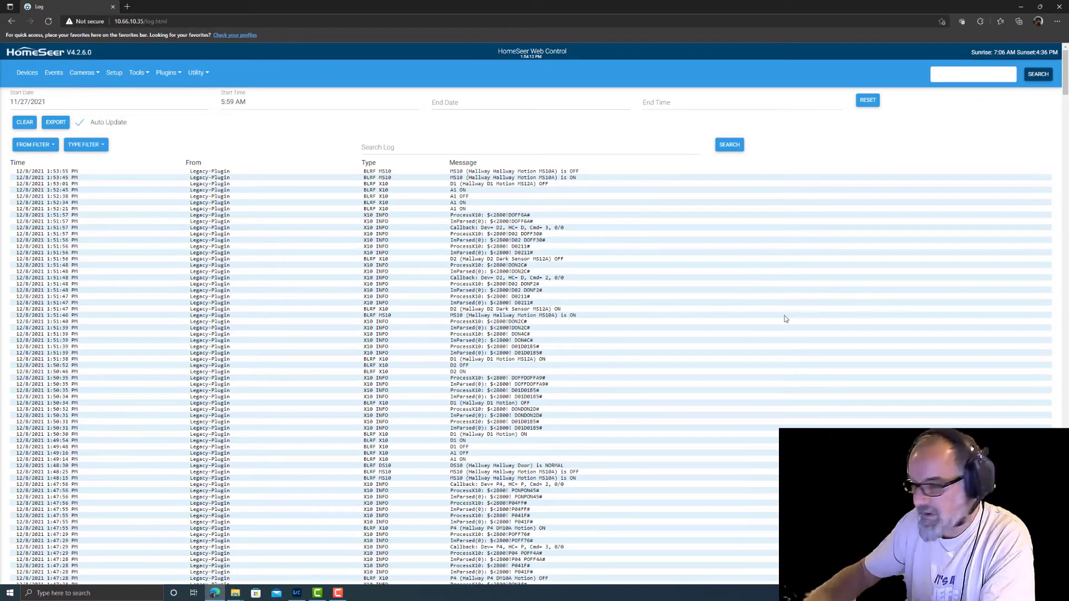
pyautogui.click(24, 74)
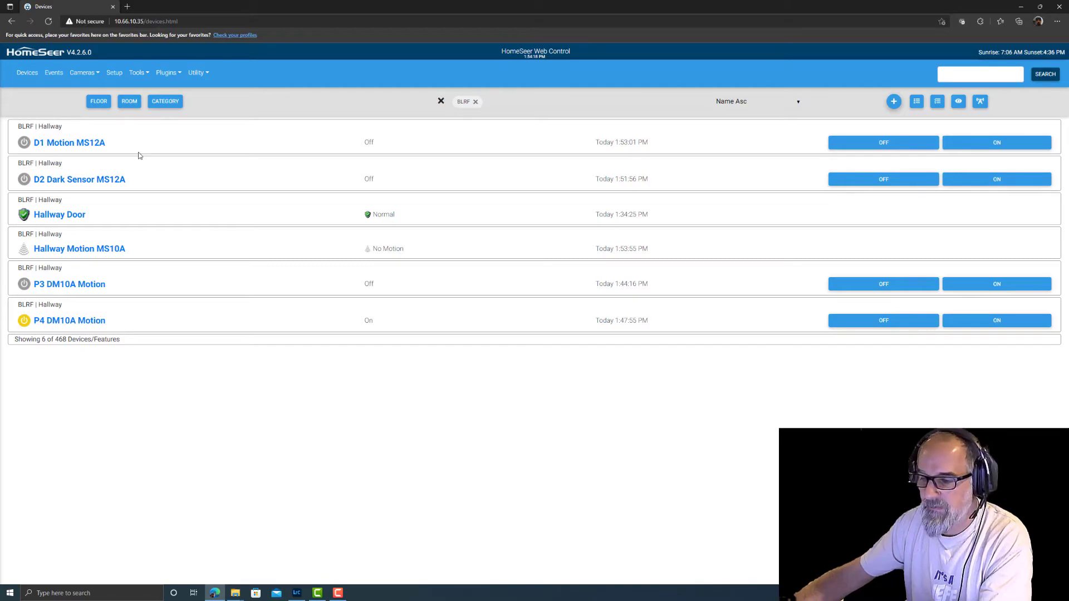
pyautogui.click(27, 74)
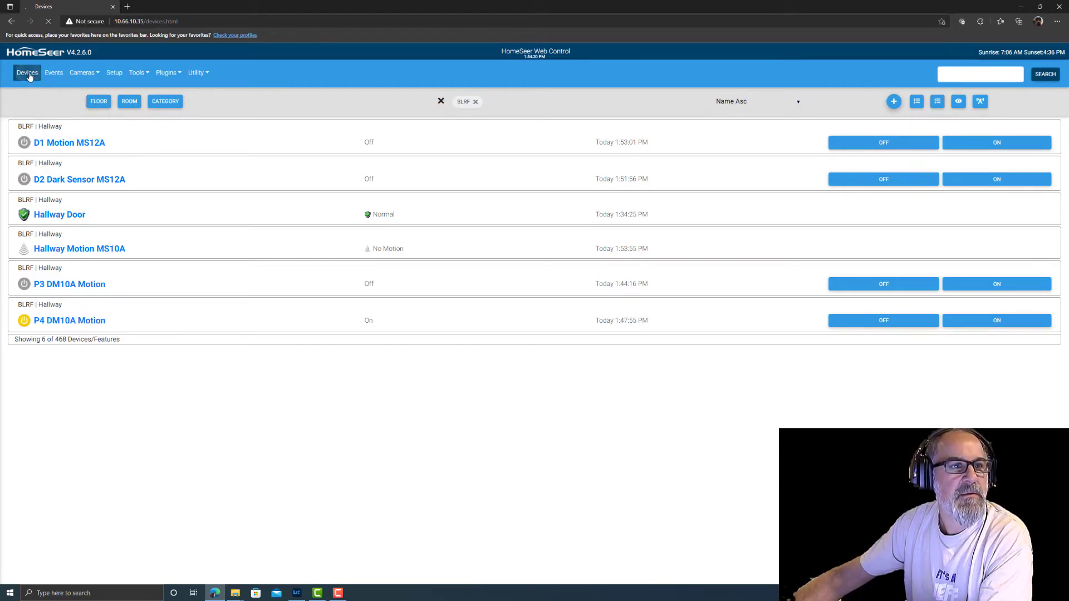
# Add a new X10 device with house code D, unit code 5 and device type Appliance
pyautogui.click(167, 72)
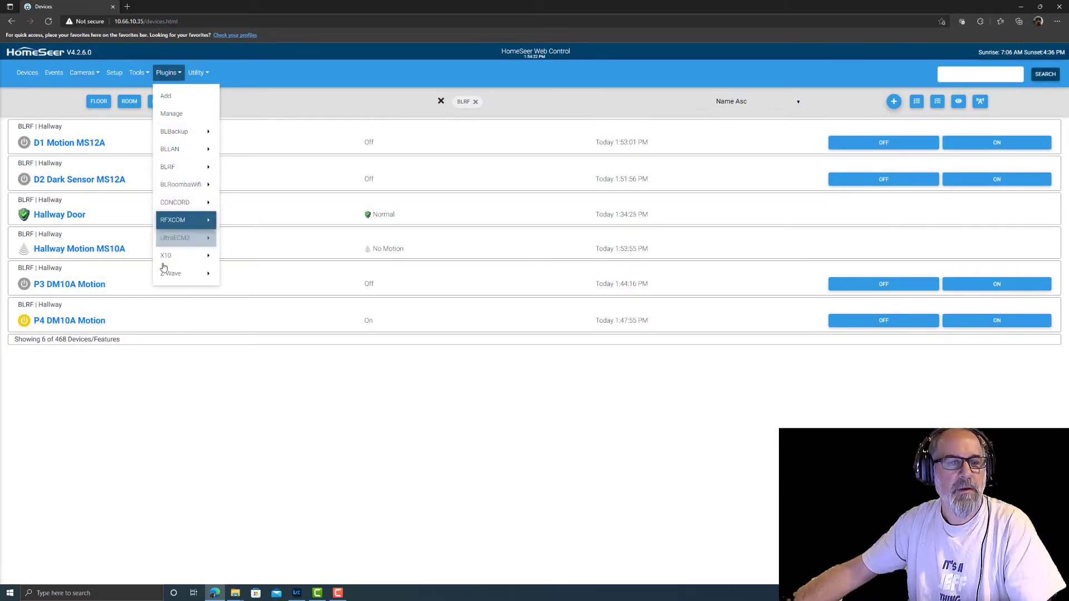
pyautogui.moveTo(167, 256)
pyautogui.click(243, 256)
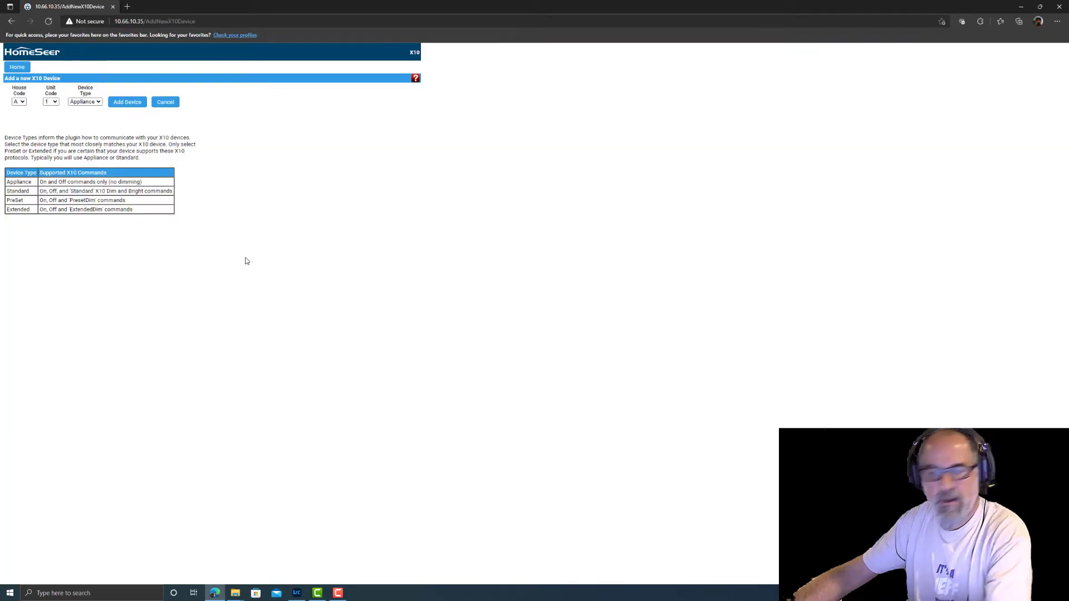
pyautogui.click(22, 102)
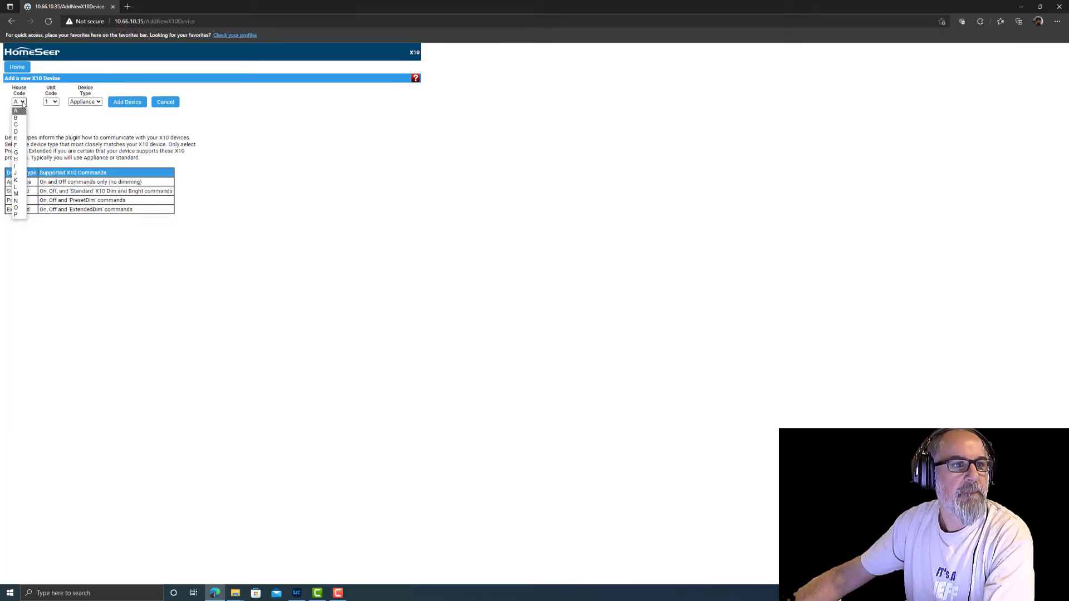
pyautogui.click(19, 133)
pyautogui.click(50, 102)
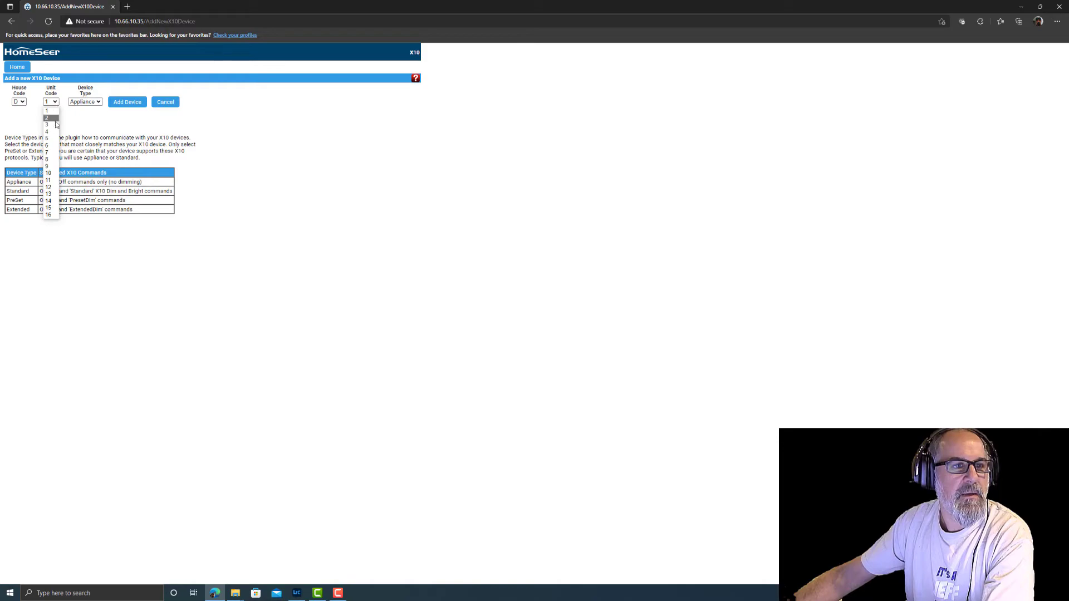
pyautogui.click(51, 138)
pyautogui.click(127, 101)
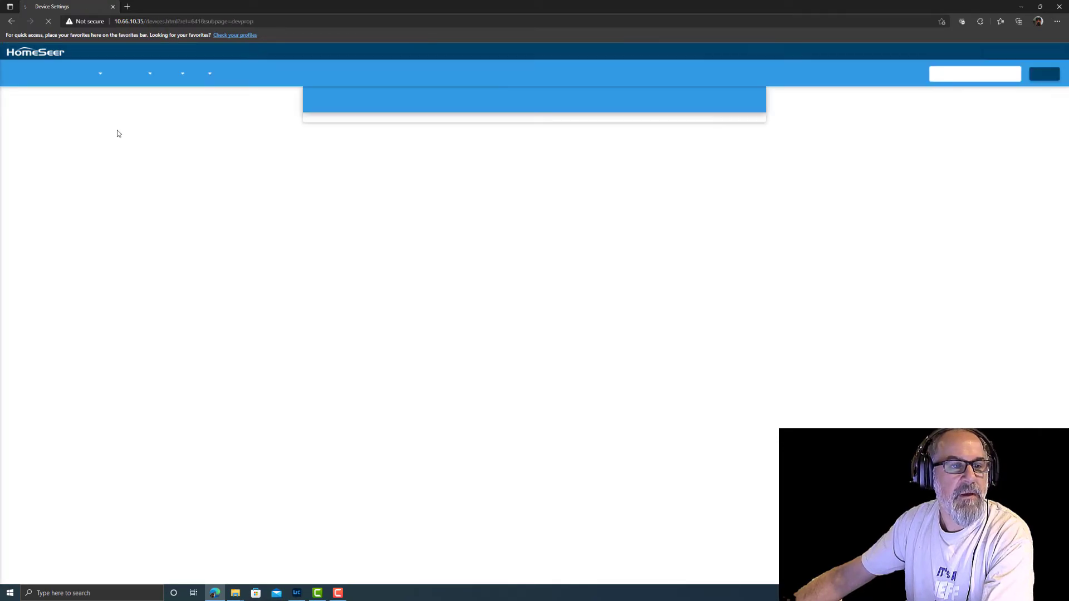
# Name the new D5 device D5 MS16A Motion, set its floor to BLRF and room to Hallway, and save it
pyautogui.click(326, 101)
pyautogui.moveTo(322, 155); pyautogui.dragTo(512, 176)
pyautogui.press('BackSpace')
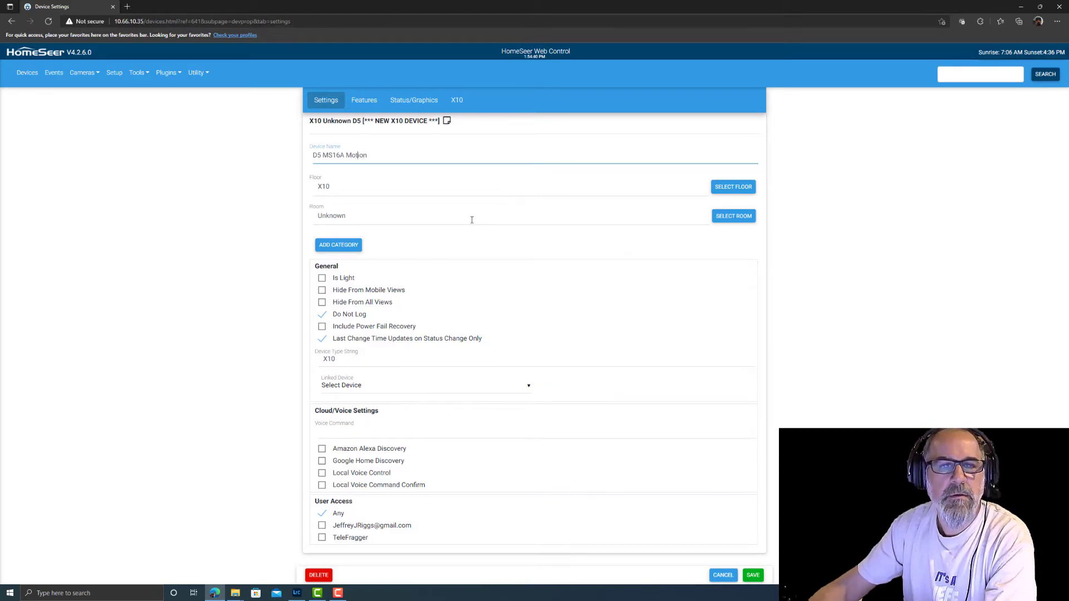
pyautogui.hotkey('ctrl', 'shift', 'Left')
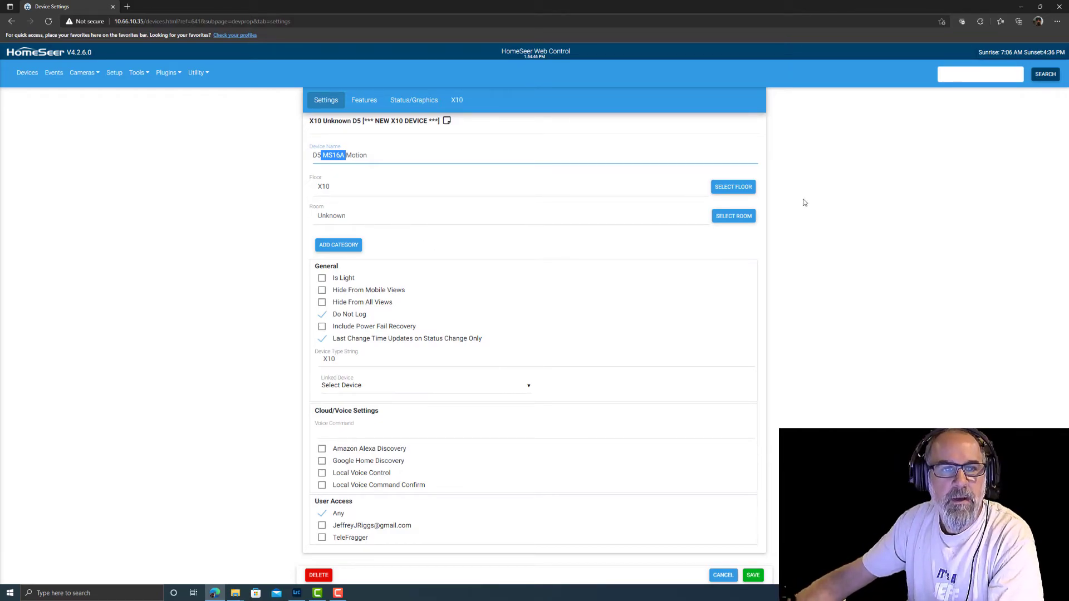
pyautogui.click(743, 187)
pyautogui.click(480, 209)
pyautogui.click(733, 216)
pyautogui.click(527, 337)
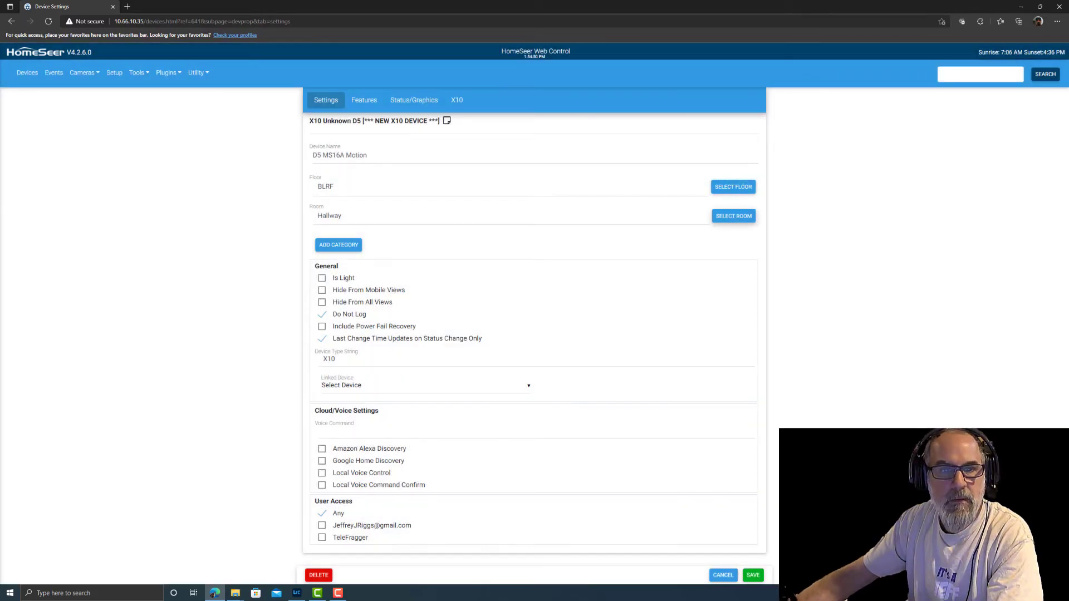
pyautogui.click(754, 577)
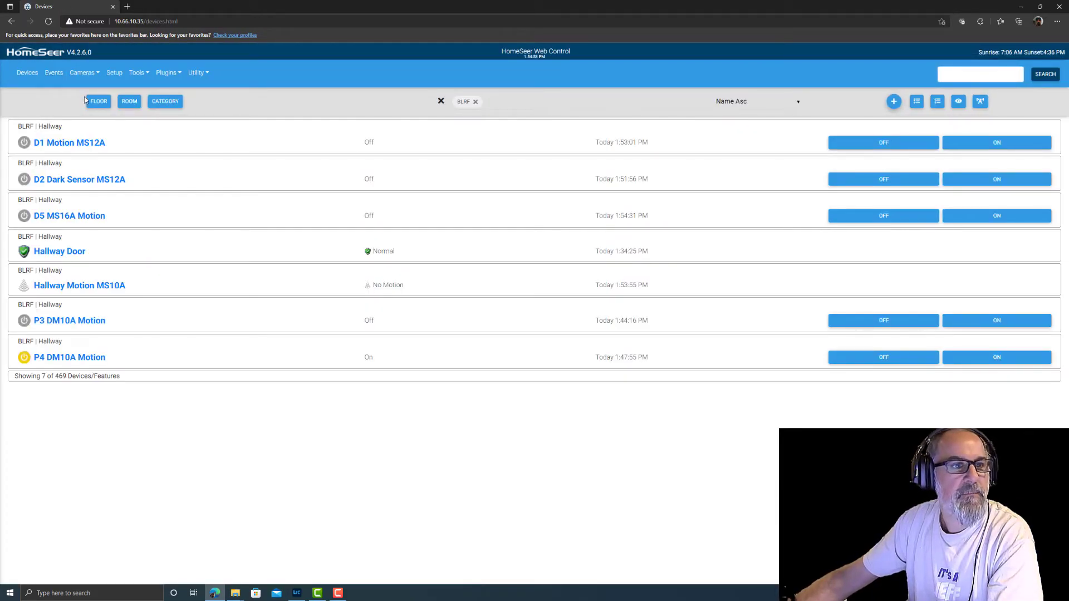
# Add a new X10 device with house code D, unit code 6 and device type Appliance
pyautogui.click(166, 74)
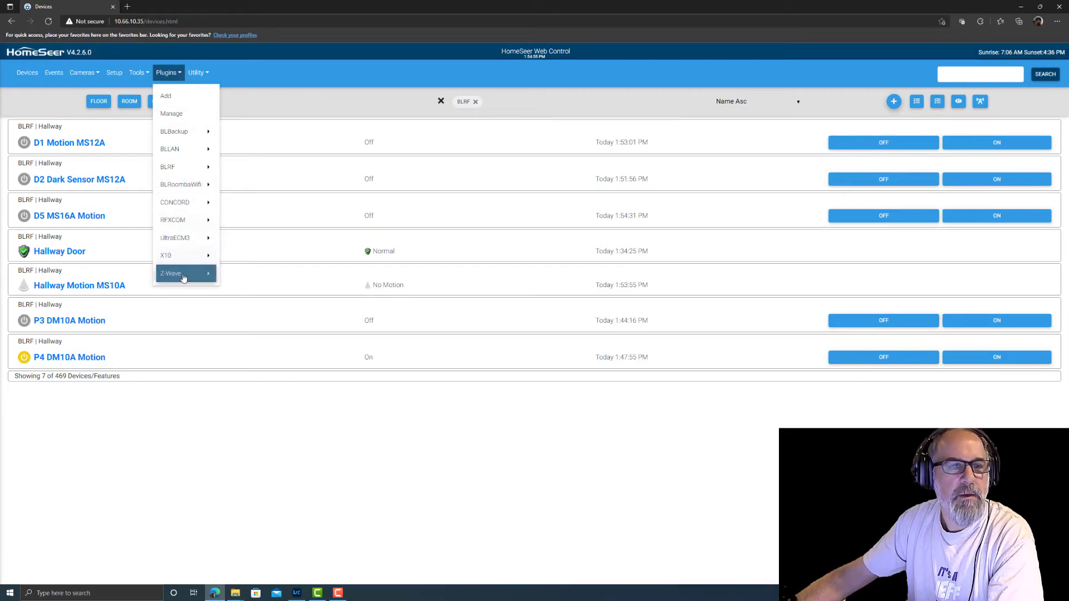
pyautogui.moveTo(181, 255)
pyautogui.click(245, 255)
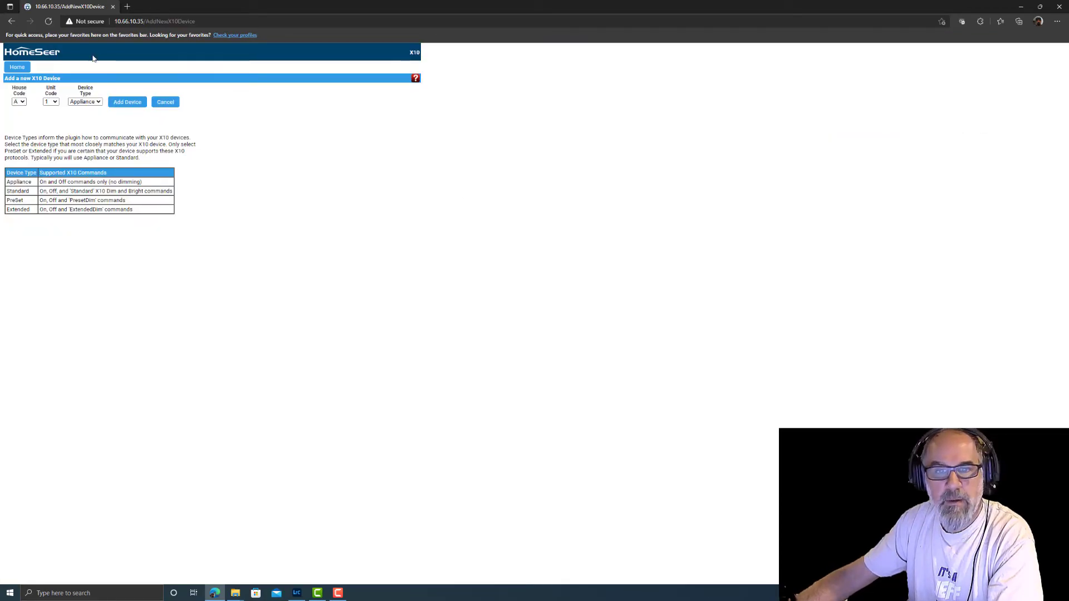
pyautogui.click(19, 101)
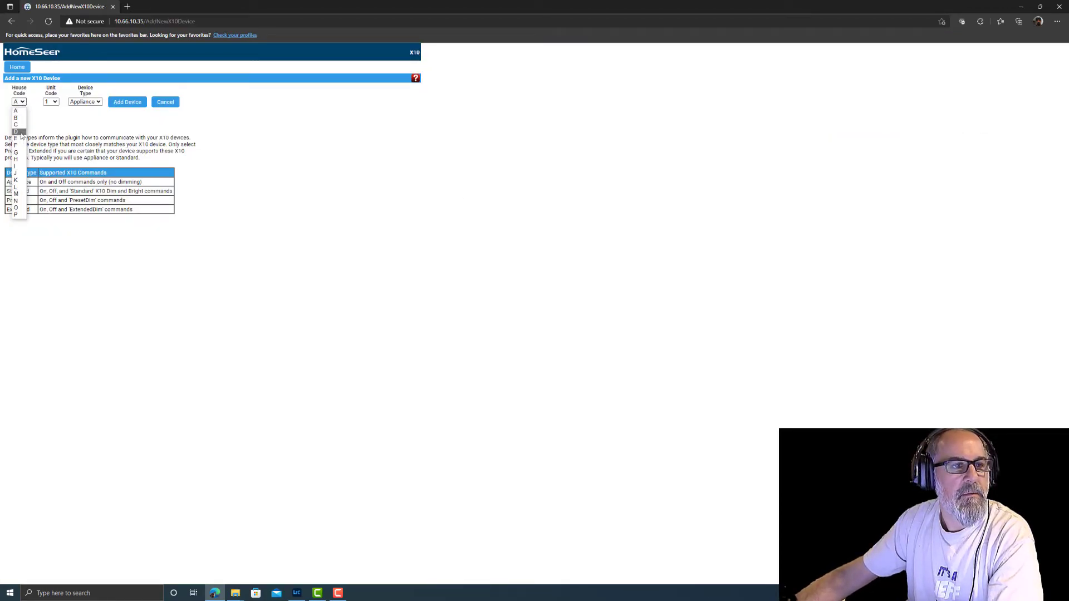
pyautogui.click(16, 132)
pyautogui.click(50, 101)
pyautogui.click(47, 151)
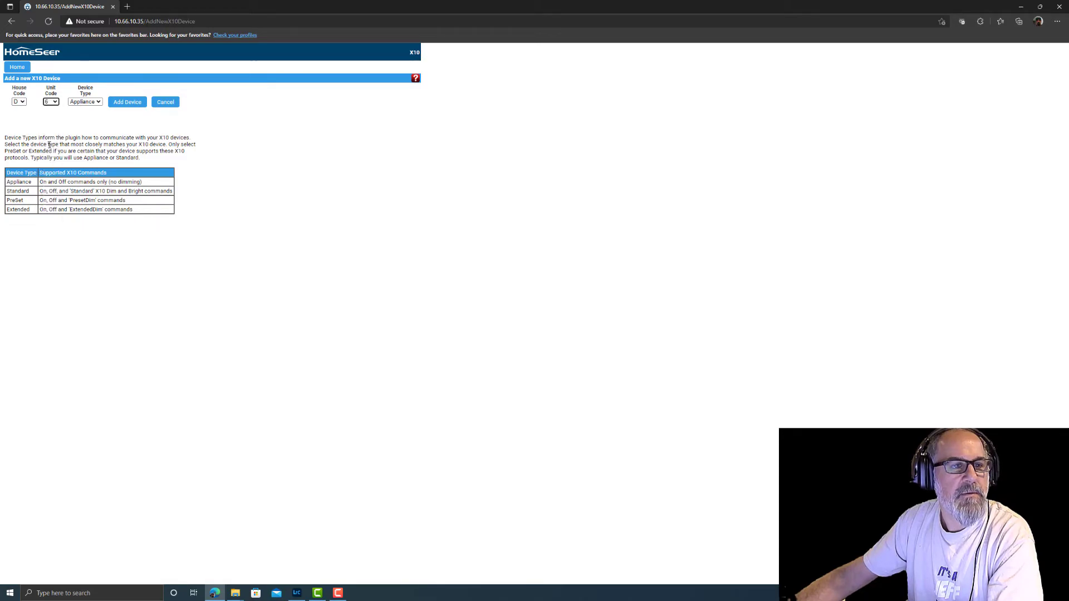
pyautogui.click(114, 102)
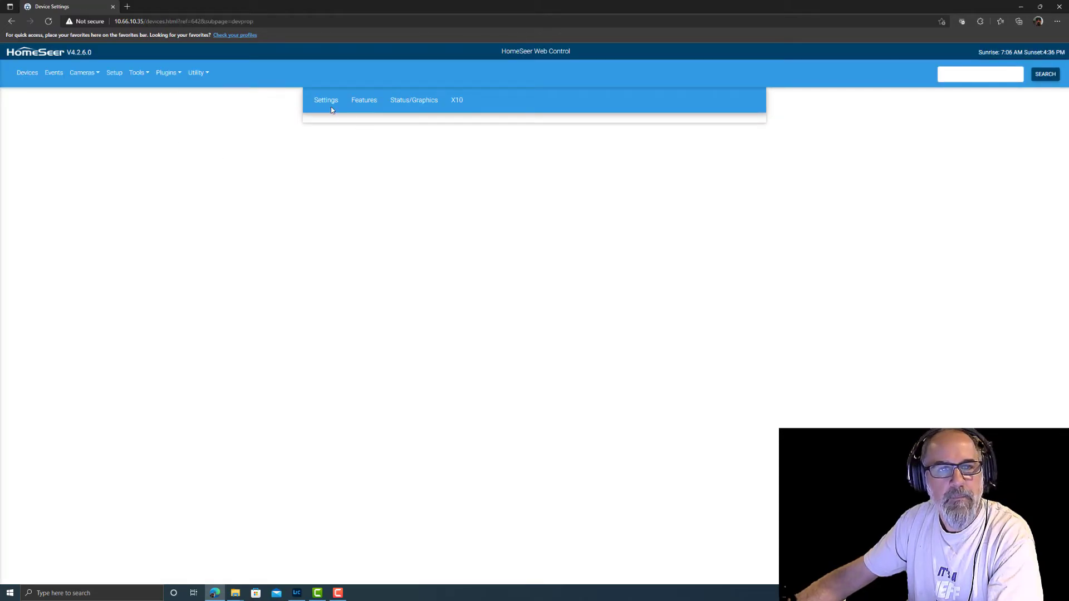
# Name the new D6 device D6 MS16A Dark Sensor, set its floor to BLRF and room to Hallway, and save it
pyautogui.moveTo(322, 156); pyautogui.dragTo(436, 157)
pyautogui.write('MS16A Dark Sensor')
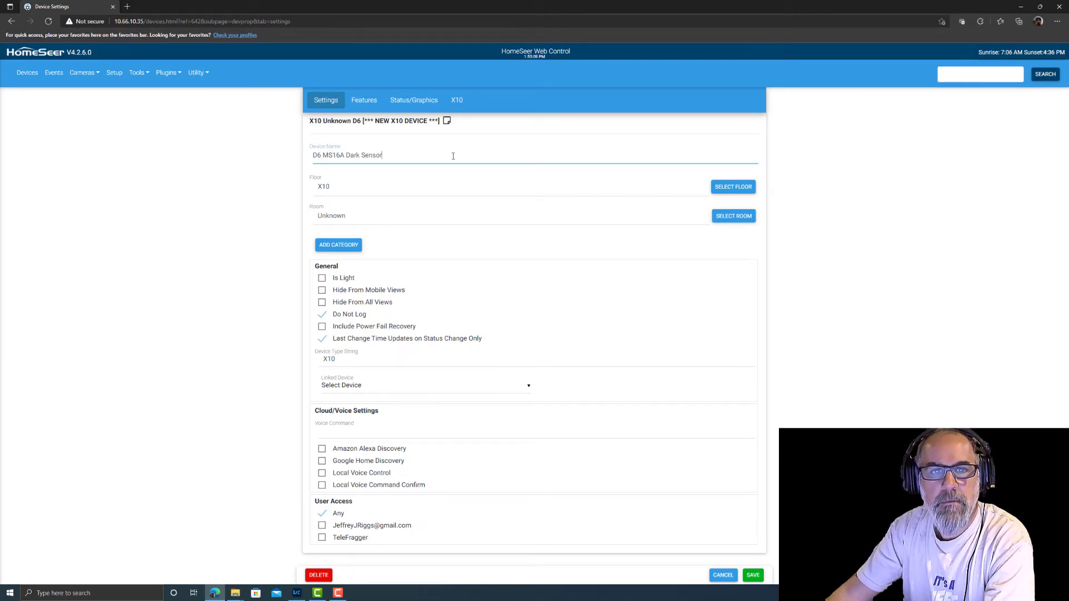
pyautogui.rightClick(439, 130)
pyautogui.click(733, 187)
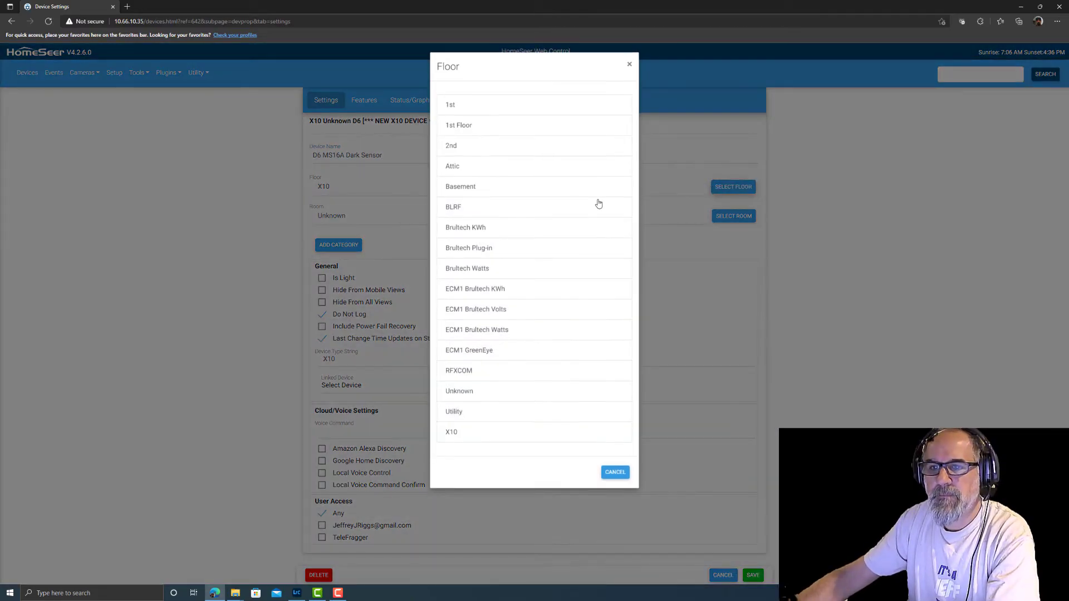
pyautogui.click(465, 214)
pyautogui.click(734, 216)
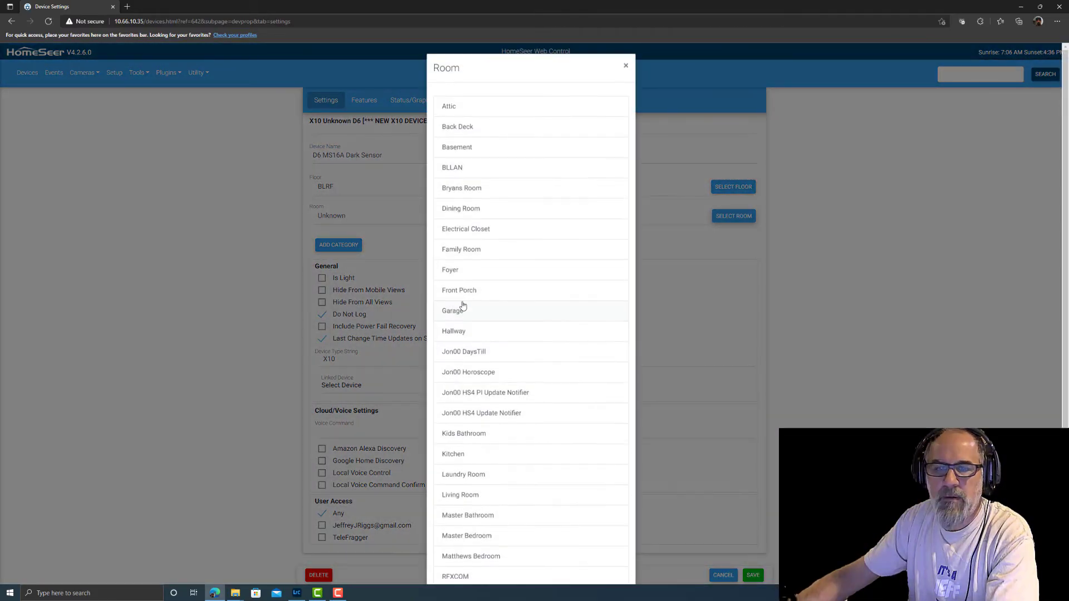
pyautogui.click(459, 330)
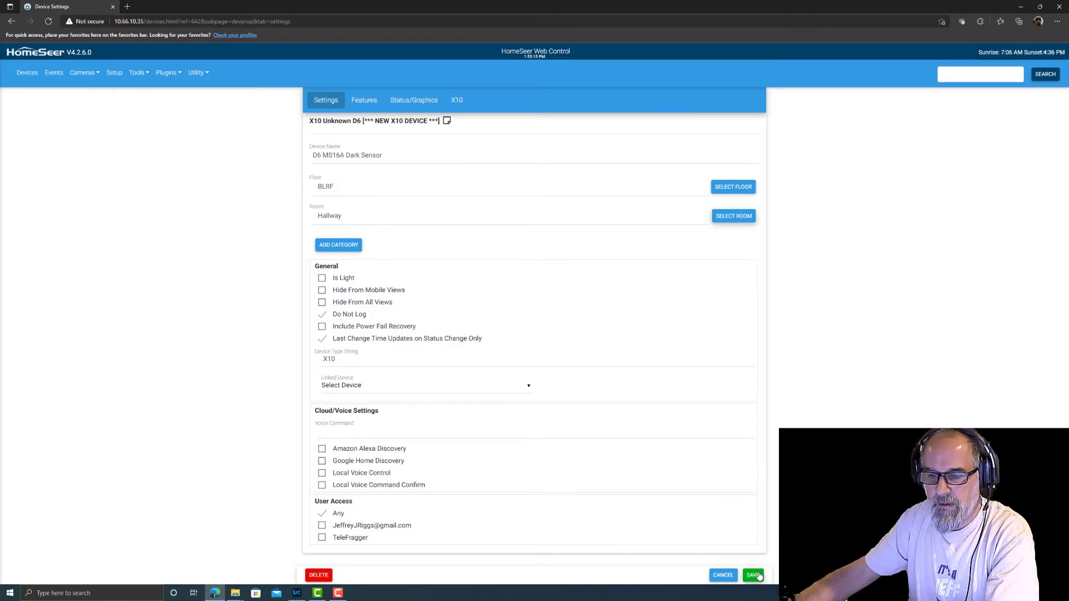
pyautogui.click(755, 576)
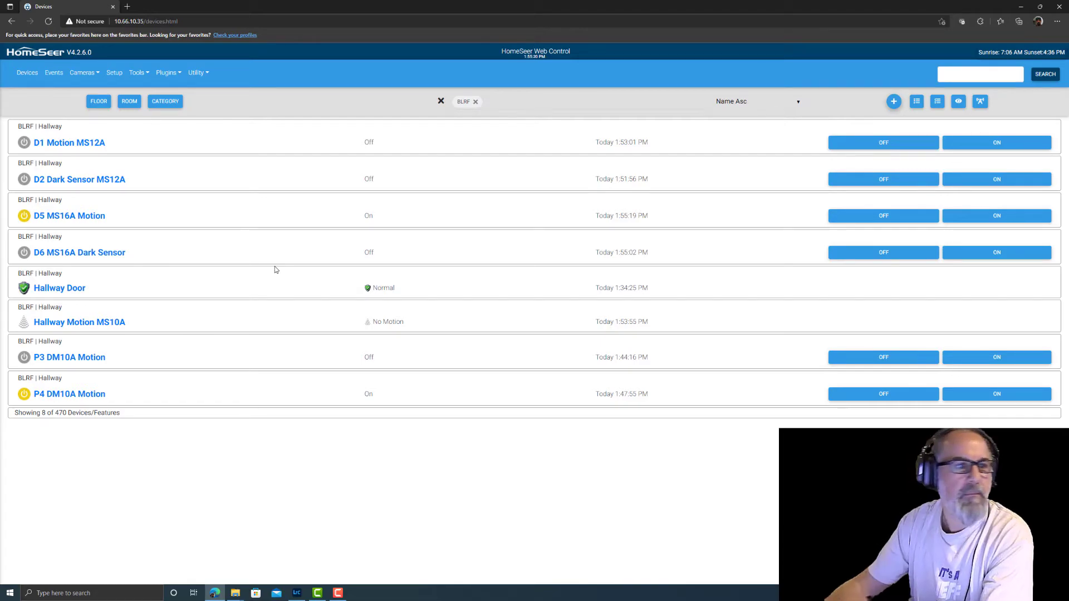
pyautogui.moveTo(123, 226); pyautogui.dragTo(146, 230)
pyautogui.click(146, 230)
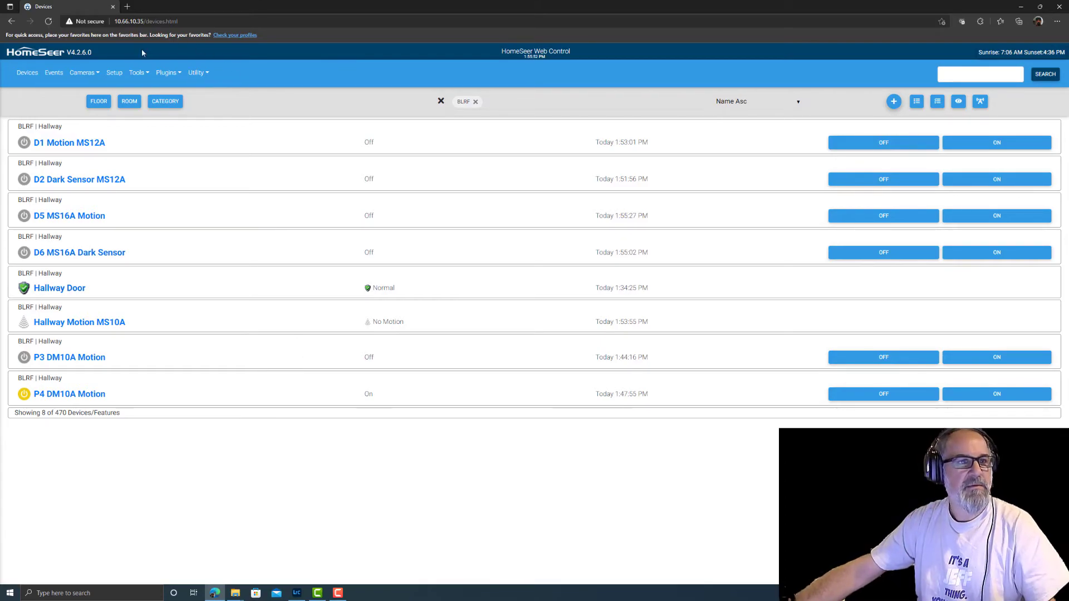
# Filter the device list by the Basement room and remove the BLRF floor filter
pyautogui.click(128, 104)
pyautogui.click(444, 141)
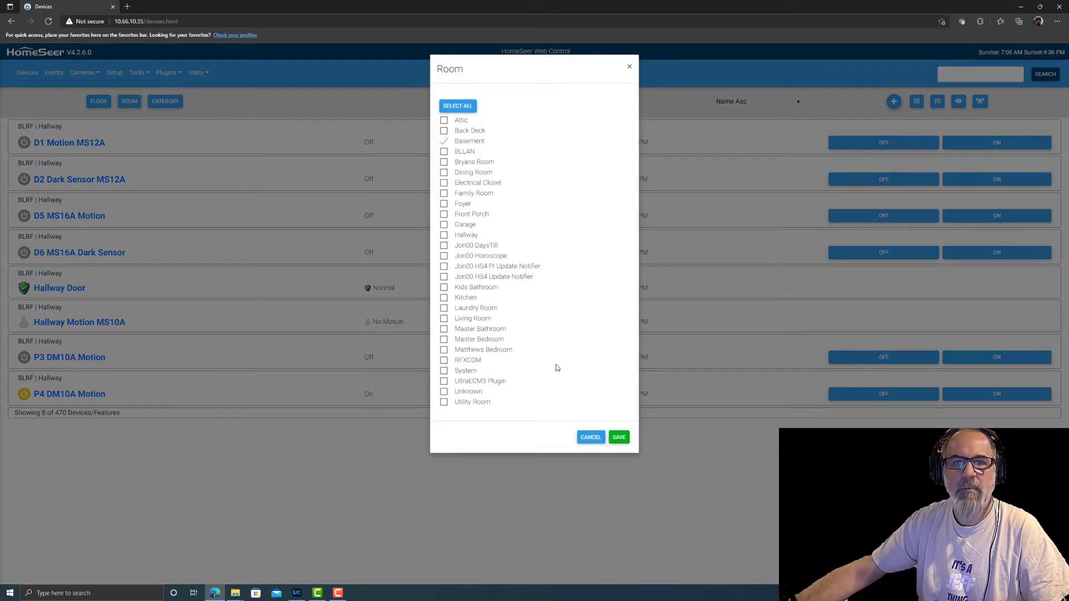
pyautogui.click(619, 438)
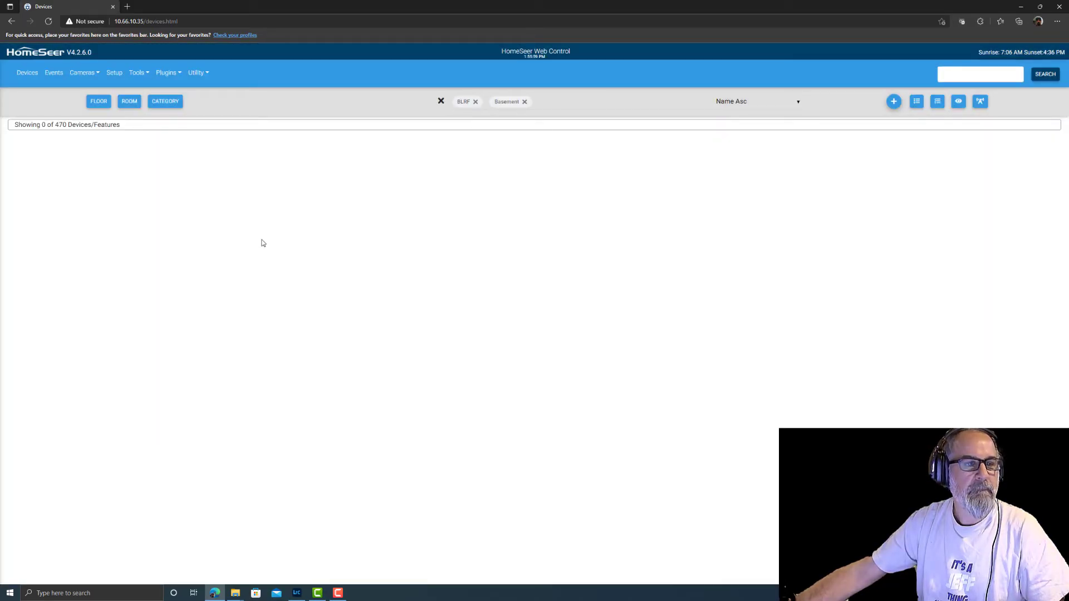
pyautogui.click(475, 102)
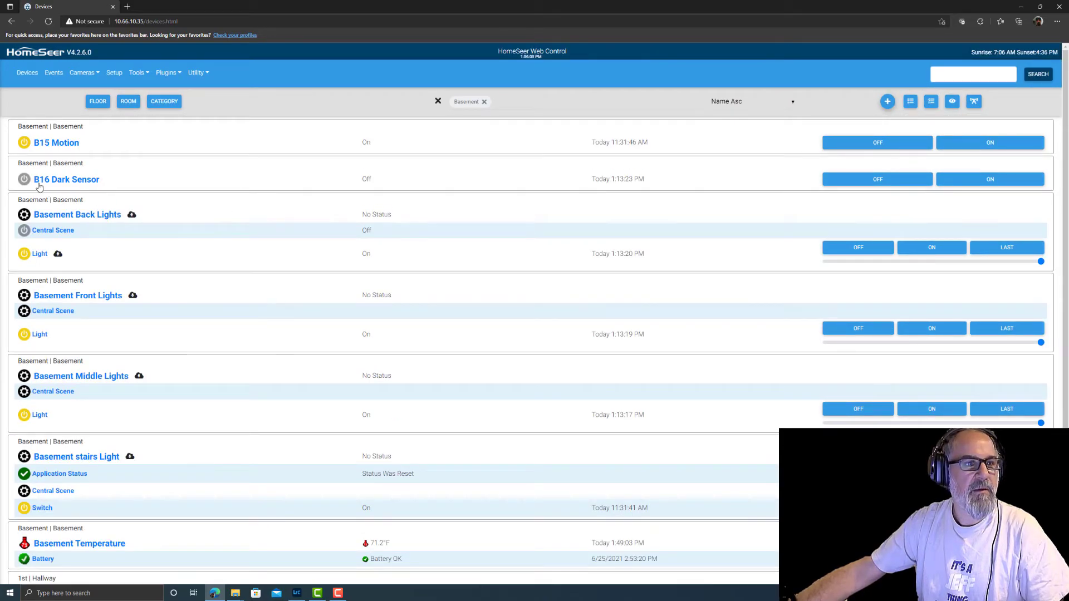
# Set the B15 Motion device's floor to BLRF and room to Hallway, and save it
pyautogui.click(64, 147)
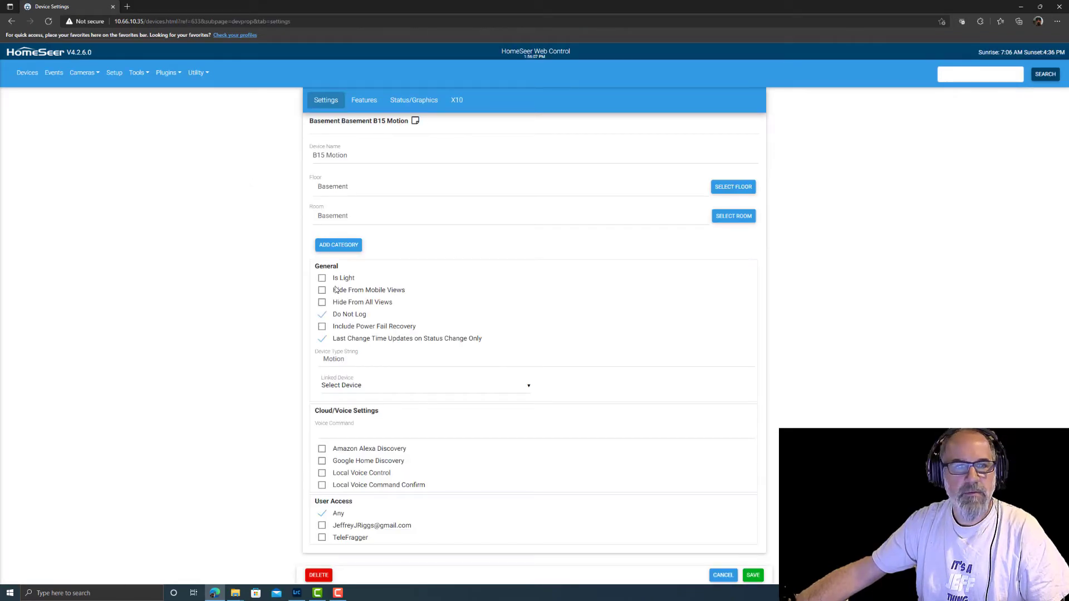
pyautogui.click(733, 187)
pyautogui.click(462, 207)
pyautogui.click(733, 217)
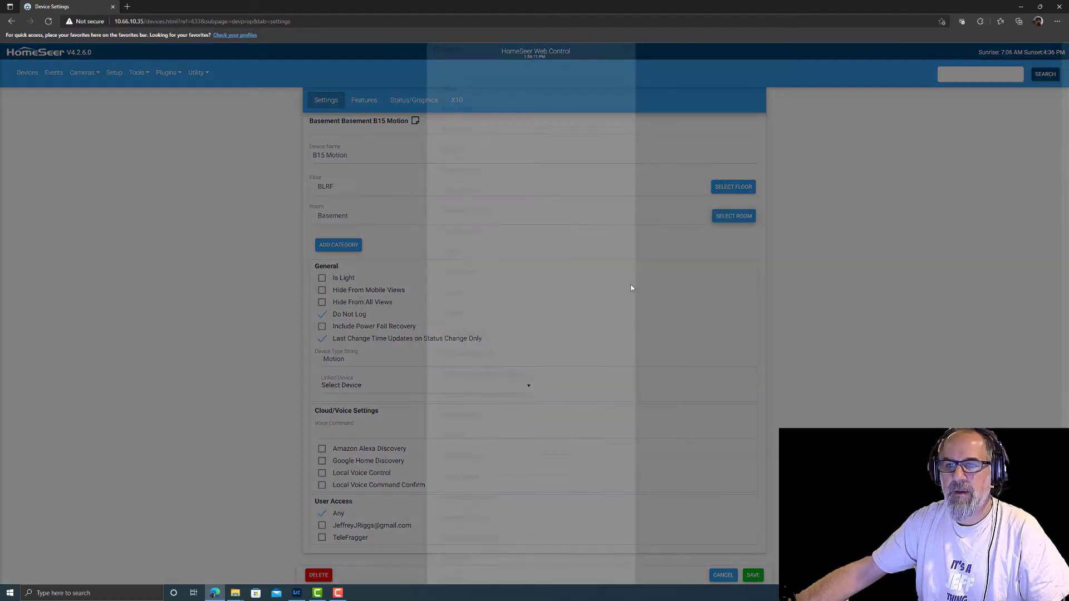
pyautogui.click(453, 333)
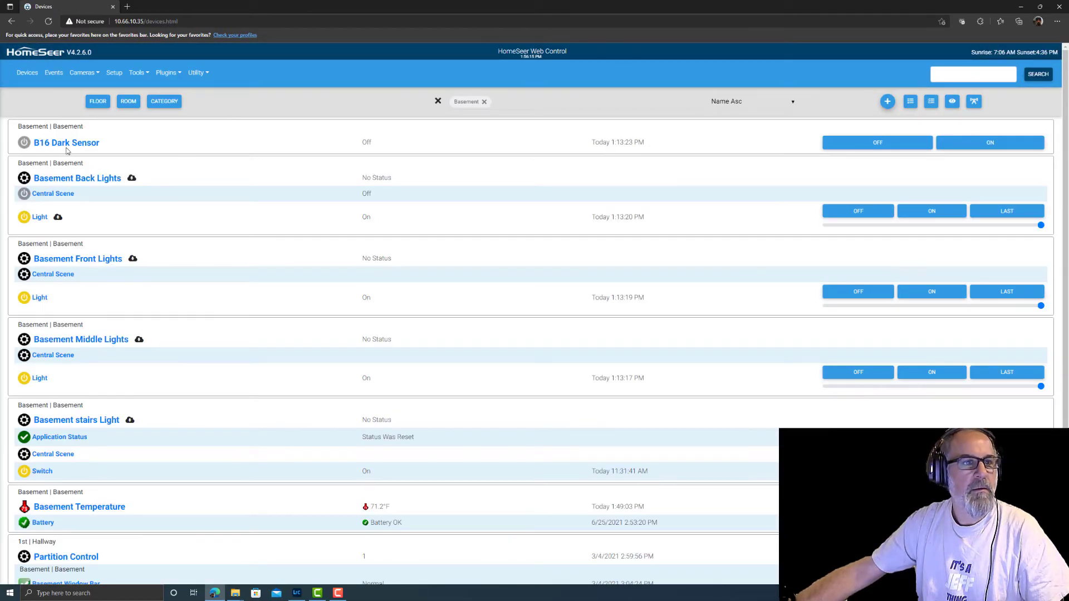
# Set the B16 Dark Sensor device's floor to BLRF and room to Hallway, and save it
pyautogui.click(69, 144)
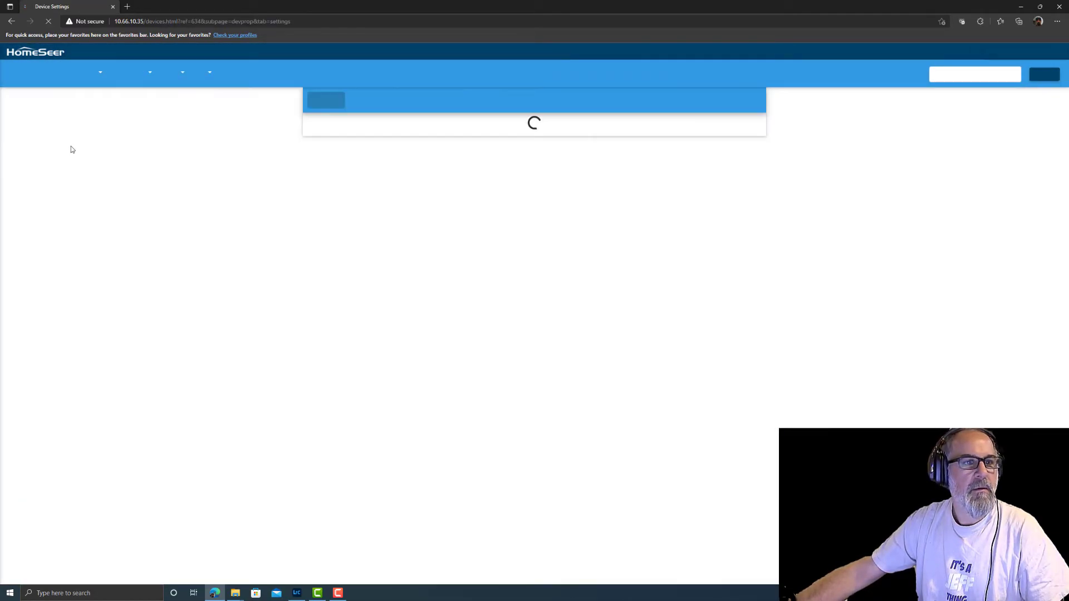
pyautogui.click(733, 187)
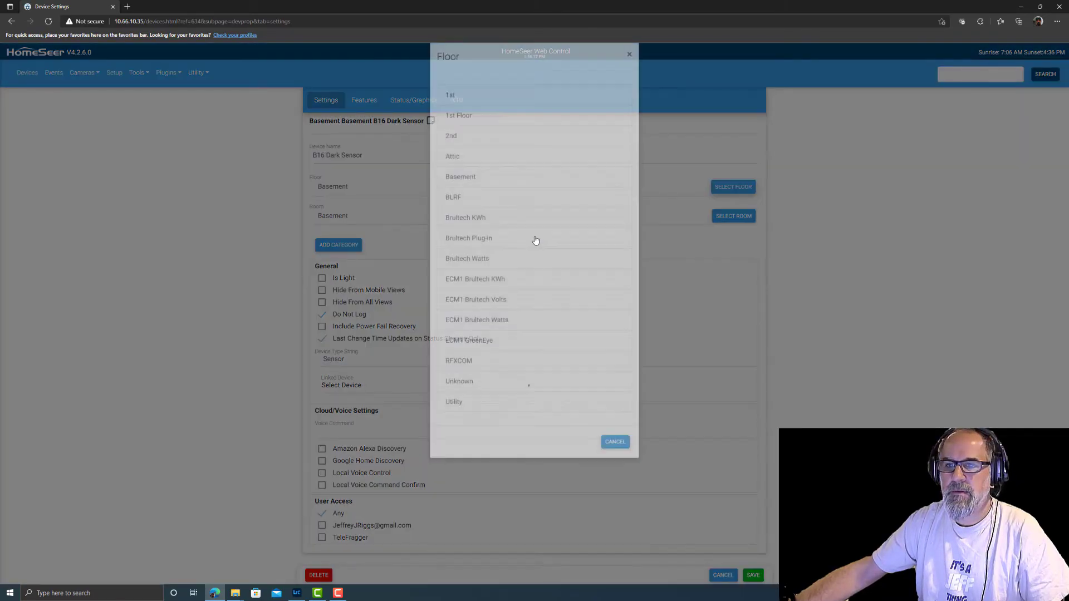
pyautogui.click(445, 216)
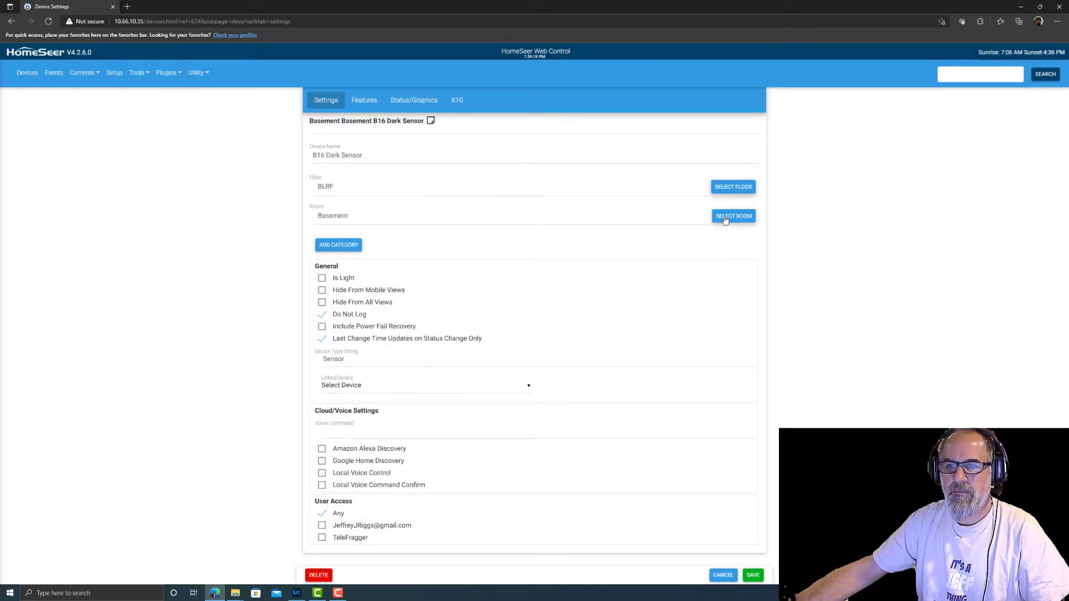
pyautogui.click(733, 216)
pyautogui.click(448, 330)
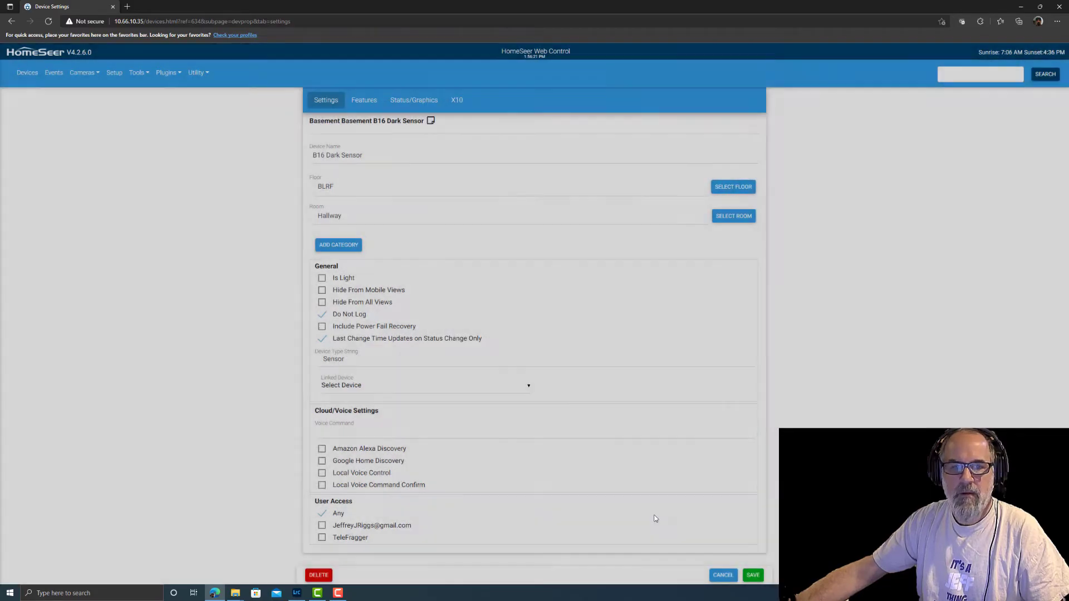
pyautogui.click(752, 575)
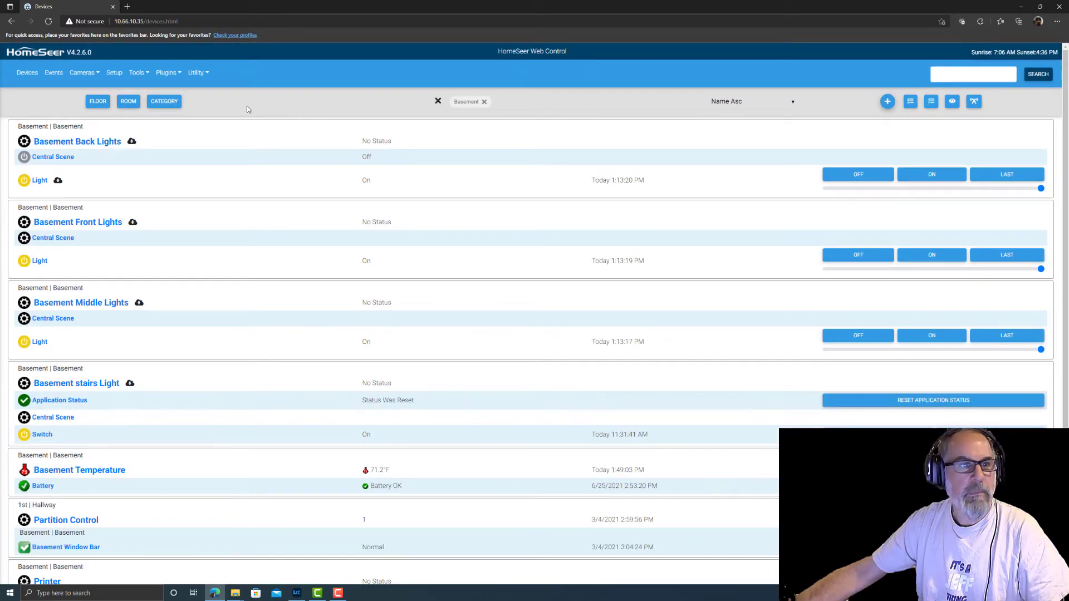
# Remove the Basement room filter and filter the device list by the BLRF floor
pyautogui.click(484, 101)
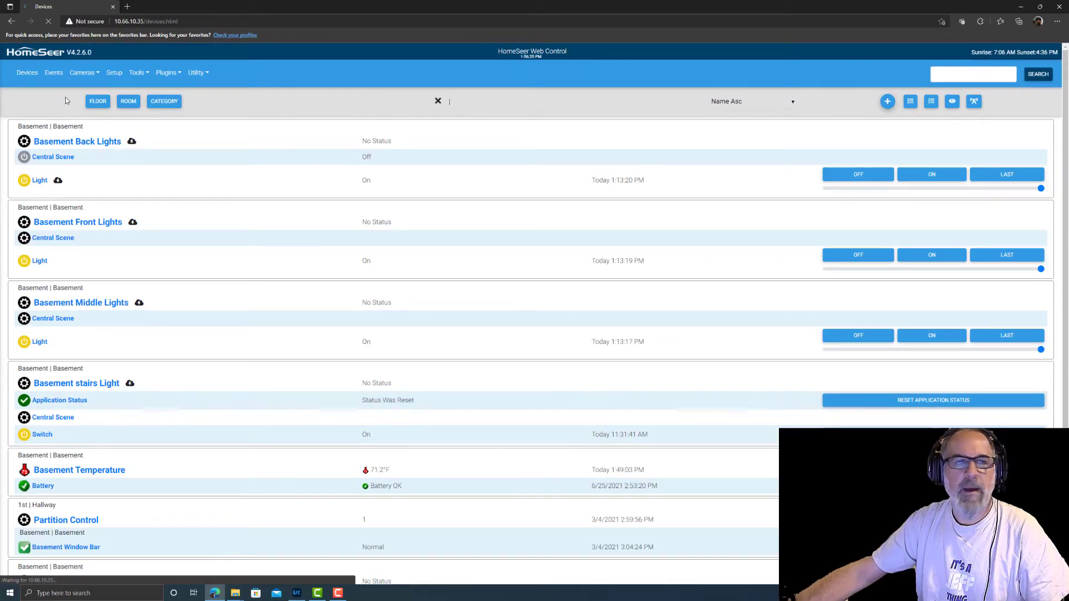
pyautogui.click(98, 100)
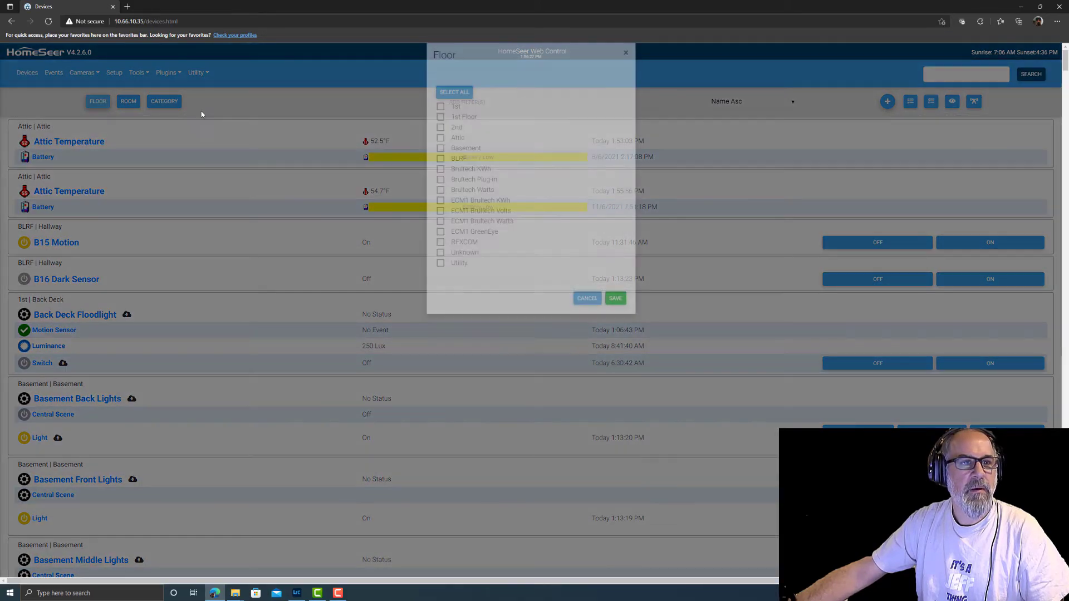
pyautogui.click(440, 172)
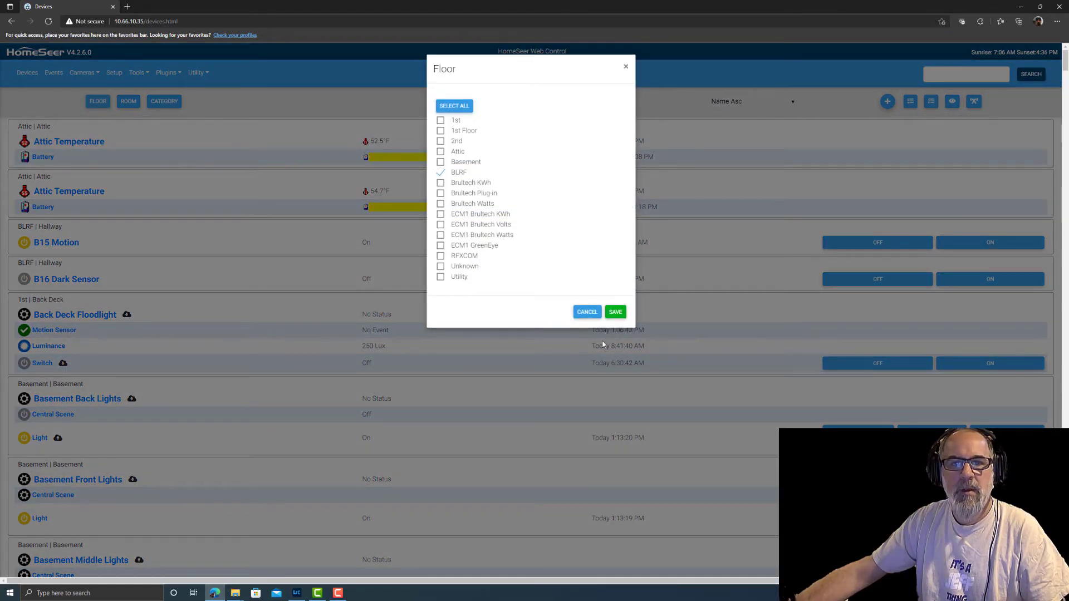
pyautogui.click(615, 312)
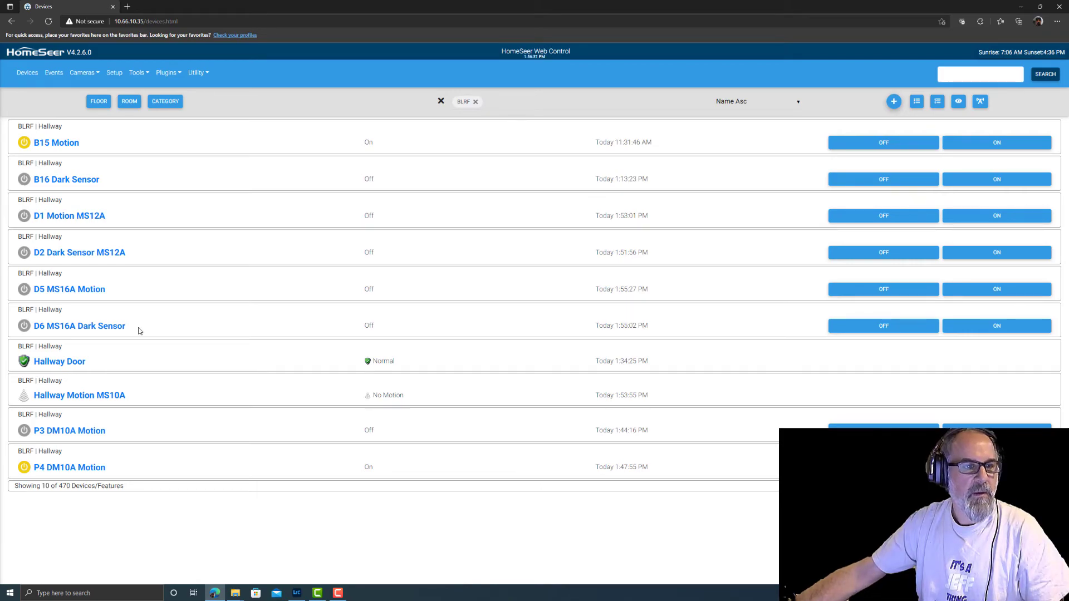
# Rename the B15 Motion device to B15 Motion MS13A, copy the MS13A suffix, and save the device
pyautogui.click(58, 143)
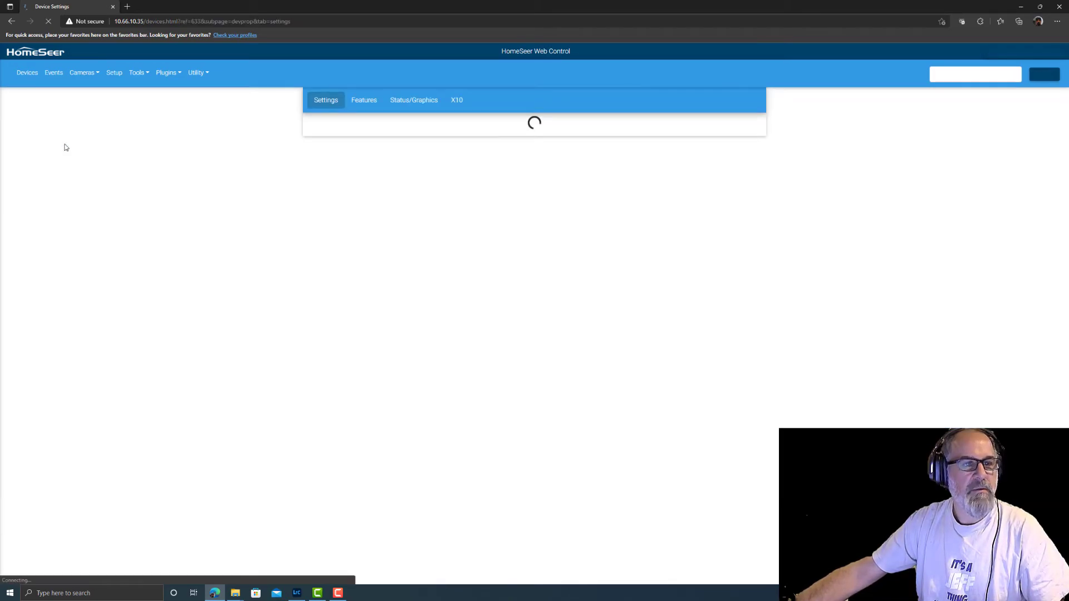
pyautogui.click(365, 153)
pyautogui.write('MS12')
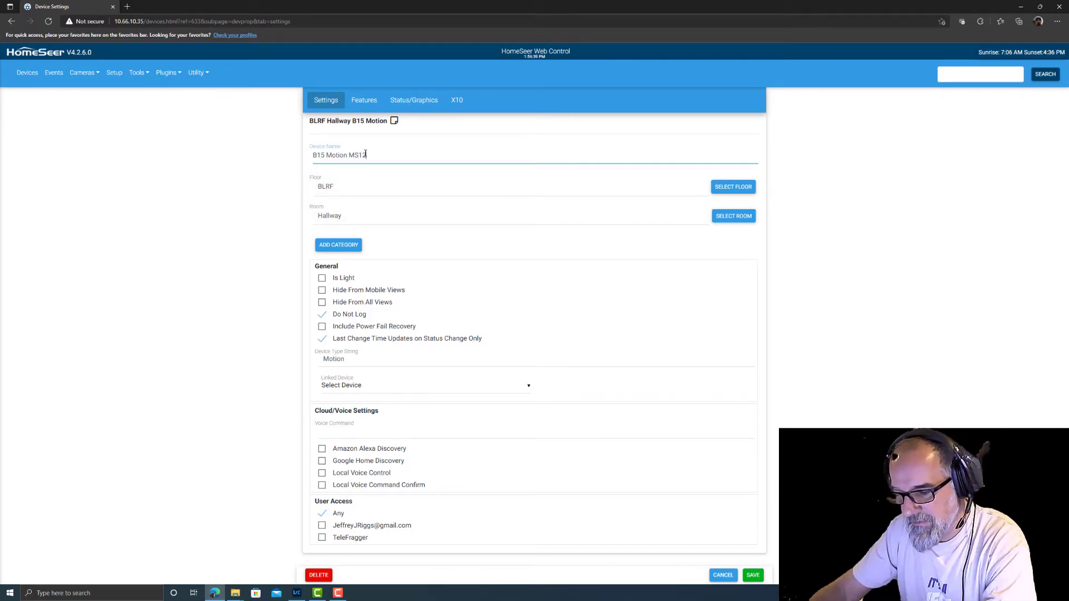
pyautogui.hotkey('shift', 'Left')
pyautogui.hotkey('shift', 'Left')
pyautogui.hotkey('shift', 'Left')
pyautogui.hotkey('shift', 'Left')
pyautogui.hotkey('ctrl', 'c')
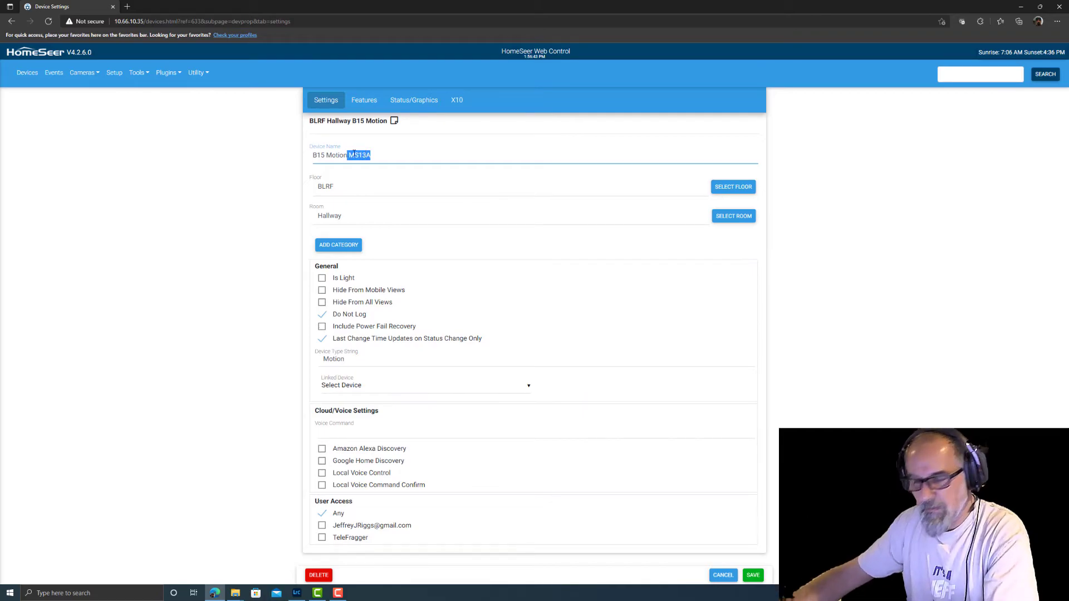
pyautogui.click(752, 575)
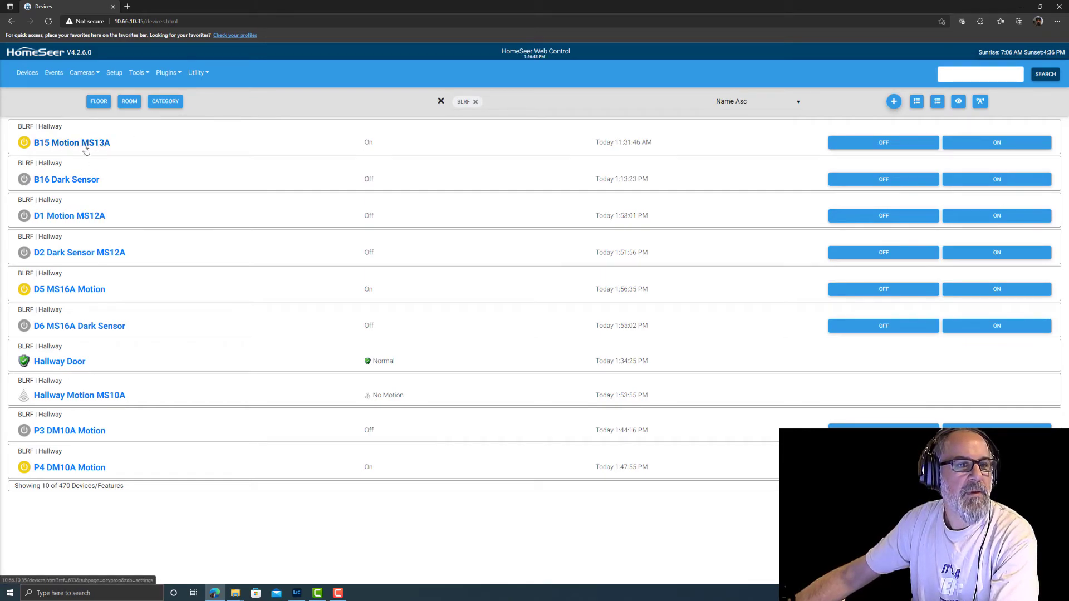
# Append the copied suffix so the B16 device is named B16 Dark Sensor MS13A, and save it
pyautogui.click(77, 180)
pyautogui.click(381, 153)
pyautogui.hotkey('ctrl', 'v')
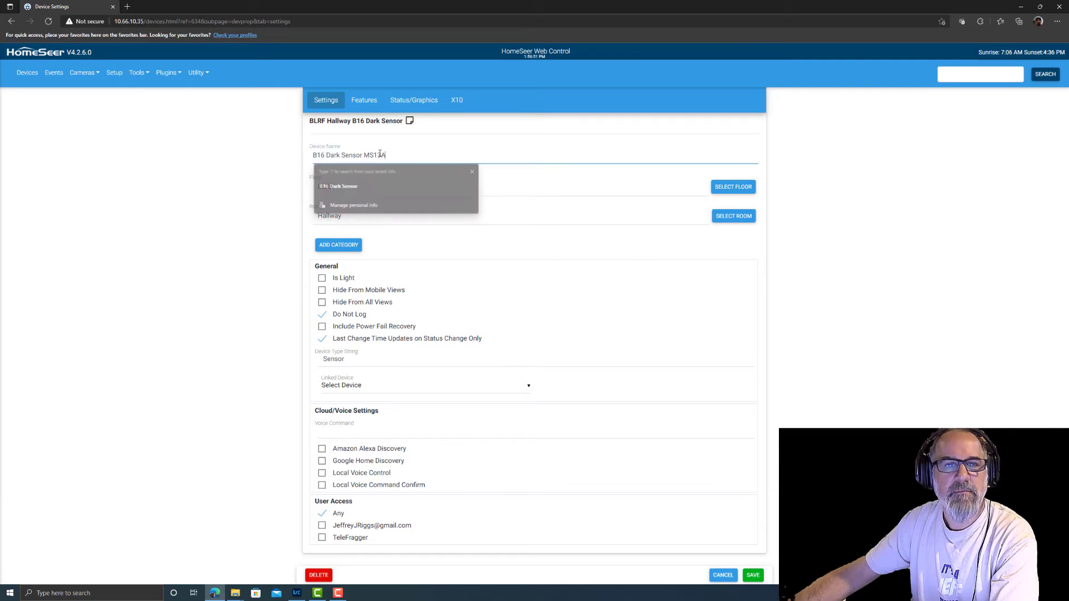
pyautogui.click(759, 576)
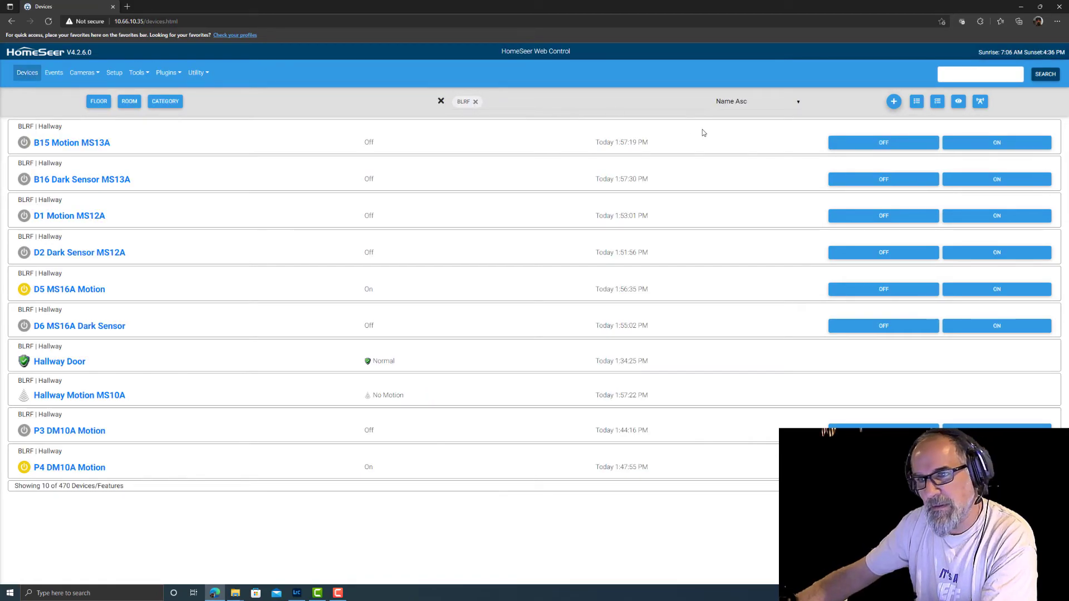
# Start adding a new virtual device, ready for its name
pyautogui.click(893, 101)
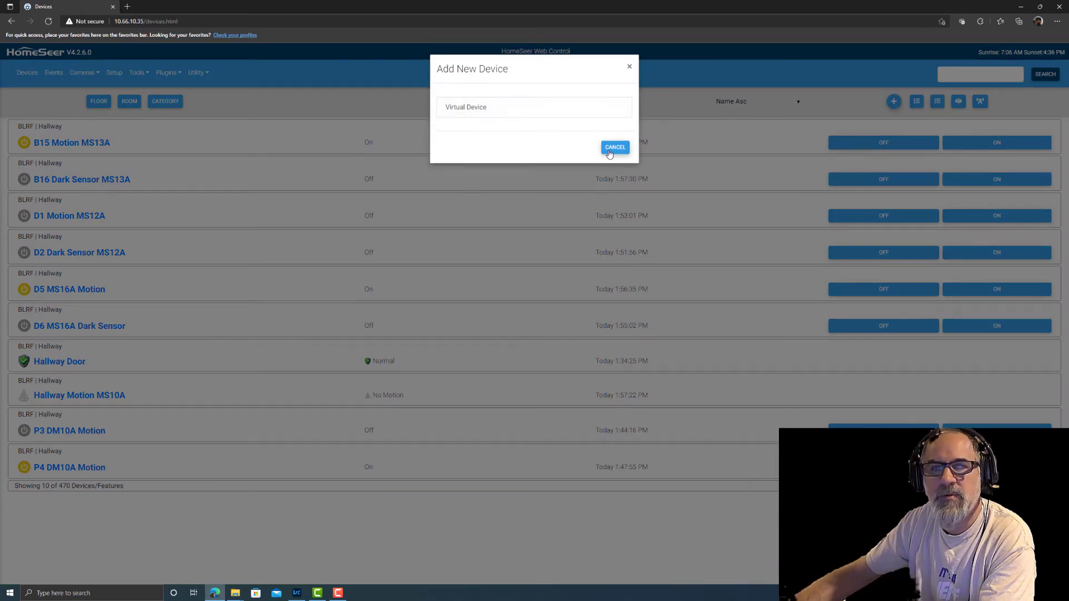
pyautogui.click(457, 109)
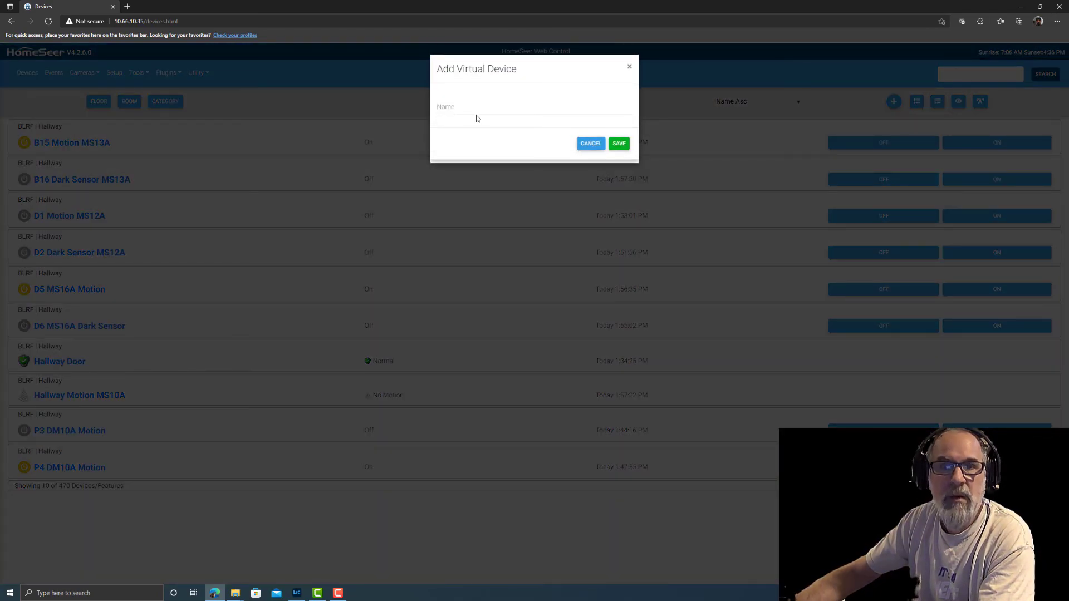
pyautogui.click(469, 107)
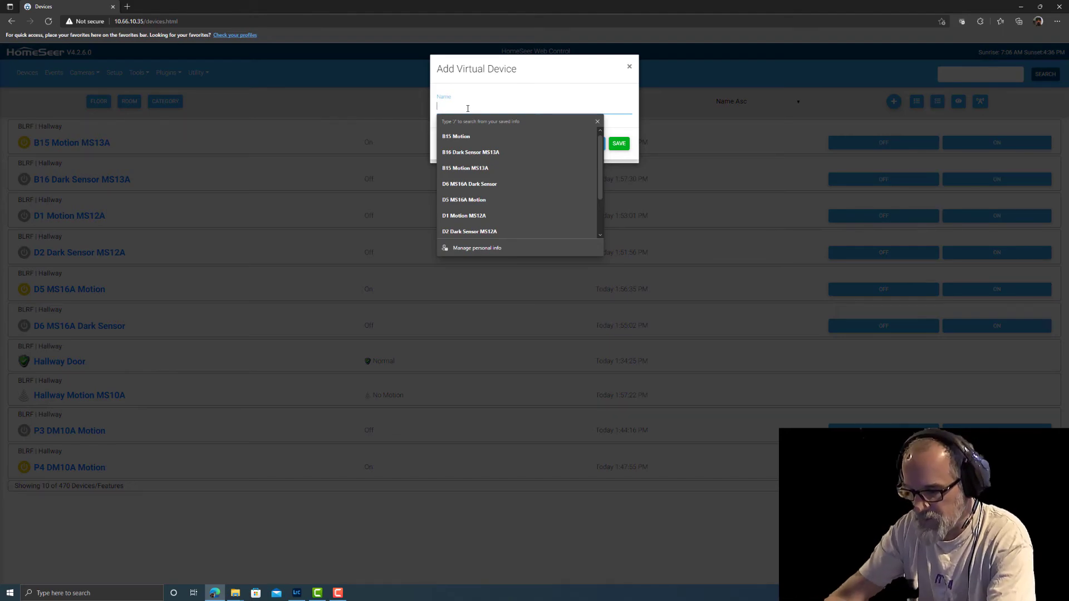
pyautogui.write('MS13A Motion')
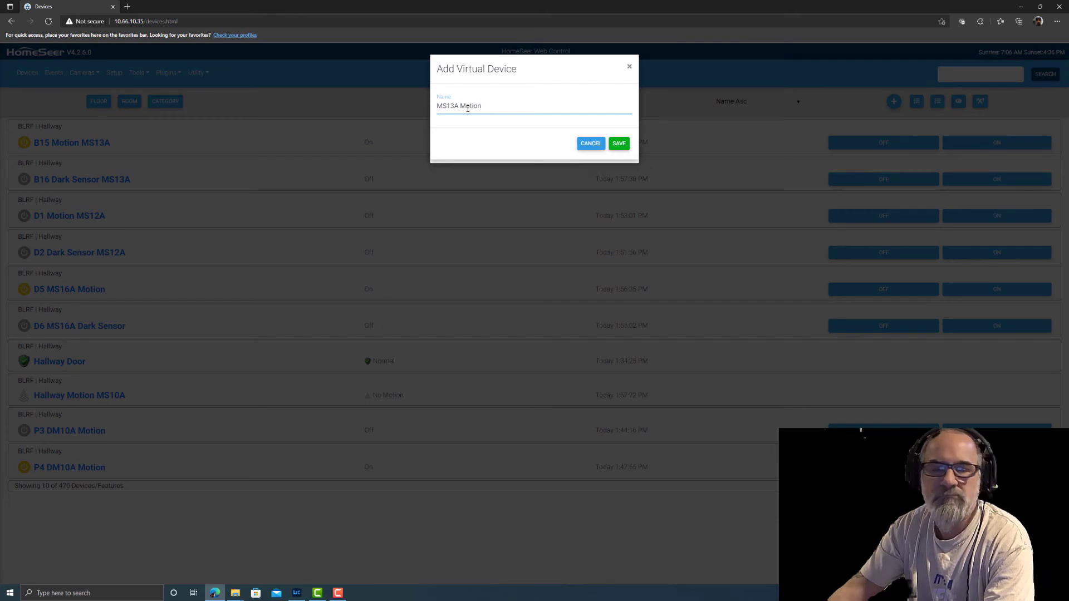
pyautogui.press('BackSpace')
pyautogui.press('BackSpace')
pyautogui.press('BackSpace')
pyautogui.press('BackSpace')
pyautogui.press('BackSpace')
pyautogui.press('BackSpace')
pyautogui.press('BackSpace')
pyautogui.press('BackSpace')
pyautogui.press('BackSpace')
pyautogui.press('BackSpace')
pyautogui.press('BackSpace')
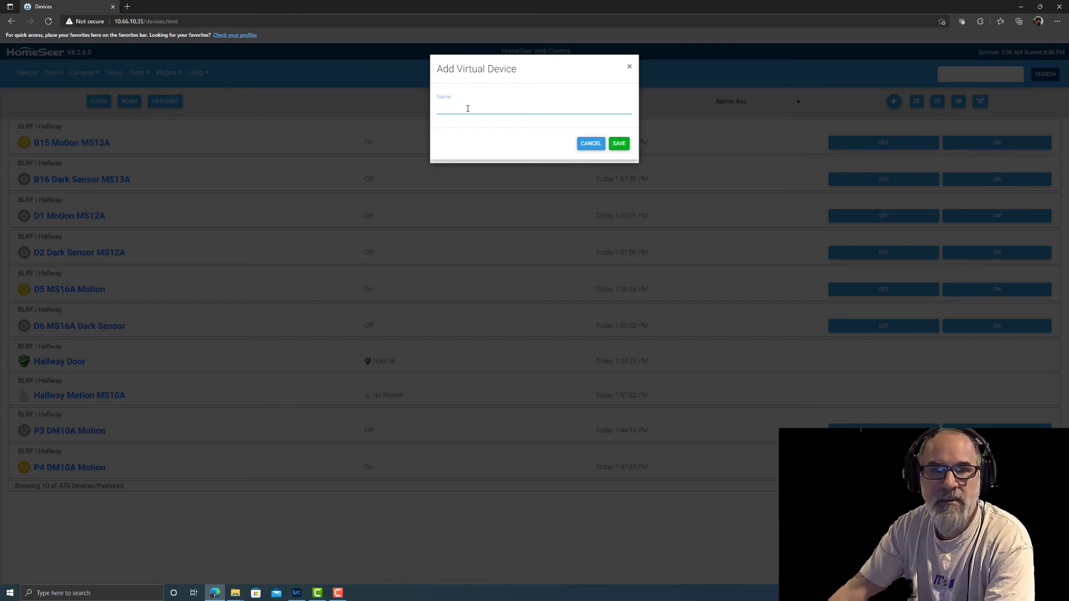
# Name the new virtual device Computer Room Motion and save it
pyautogui.write('Computer Room Motion')
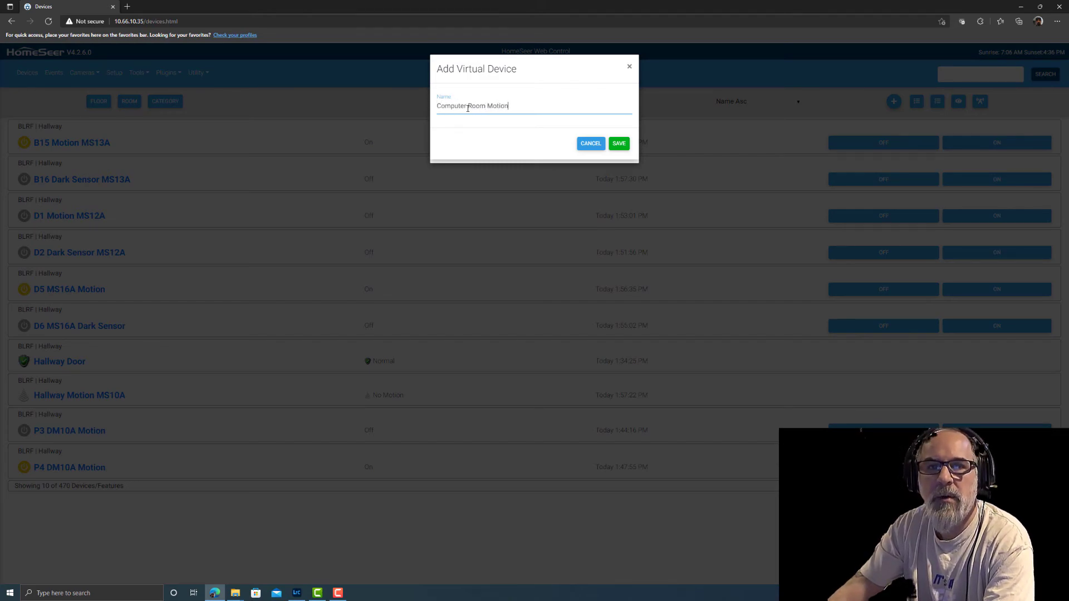
pyautogui.click(618, 143)
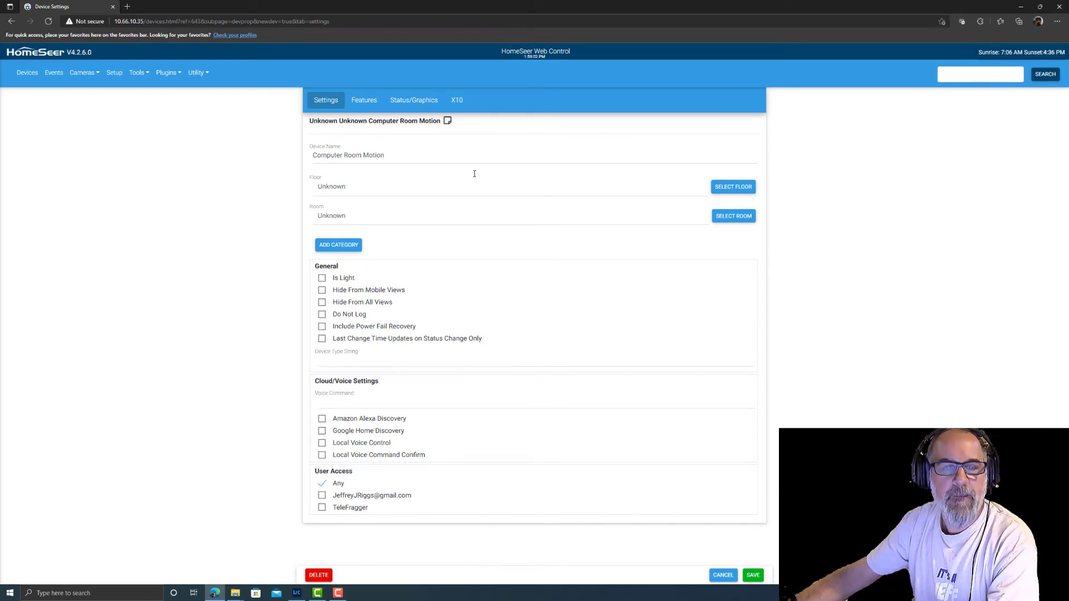
# Try to assign the Computer Room Motion device to floor BLRF and room Hallway
pyautogui.click(734, 188)
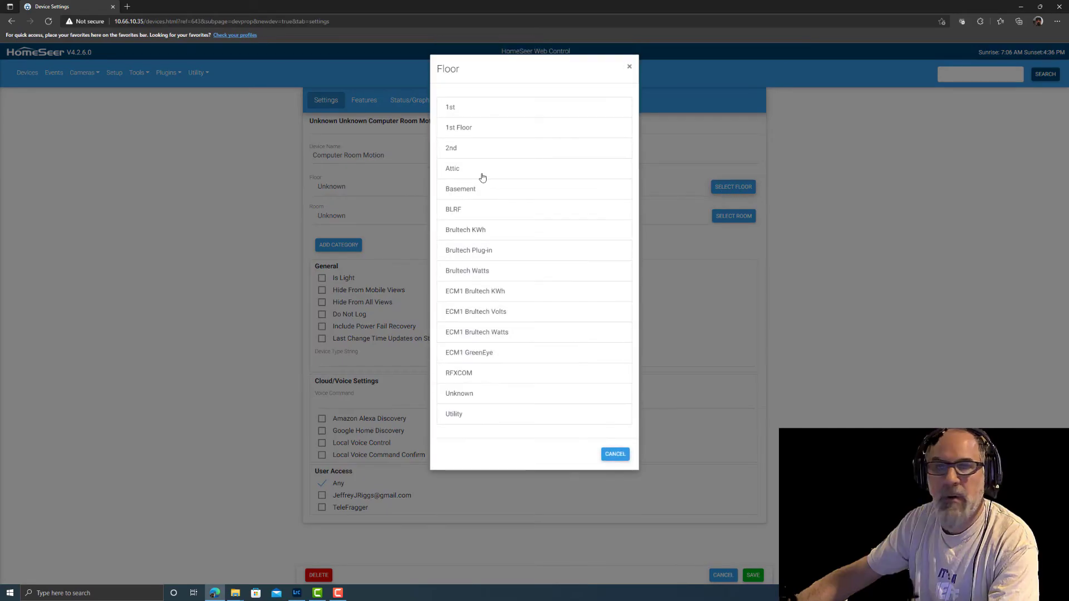
pyautogui.click(470, 211)
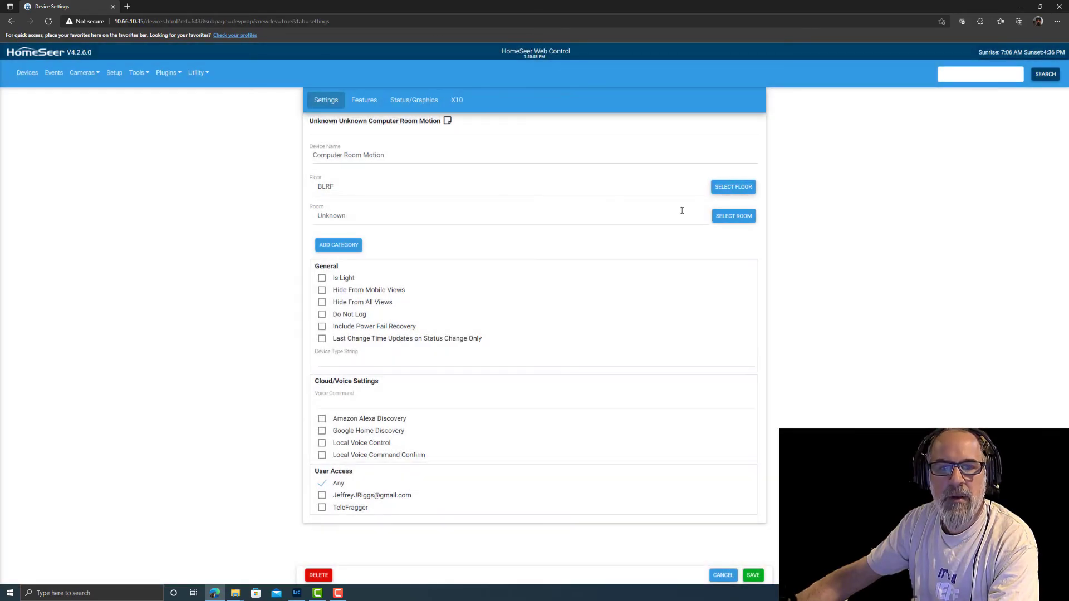
pyautogui.click(718, 217)
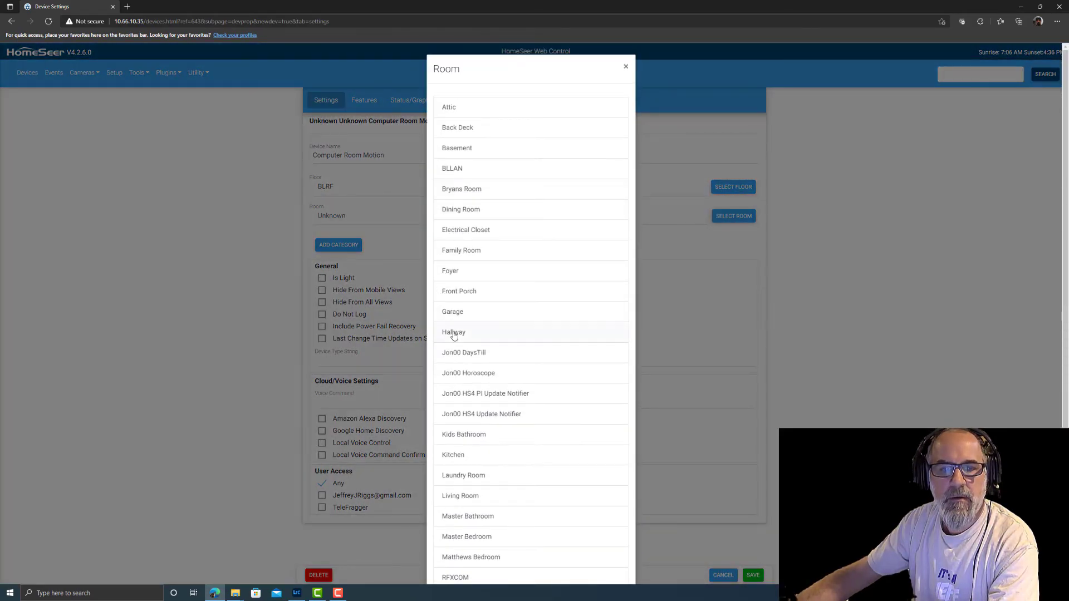
pyautogui.click(453, 330)
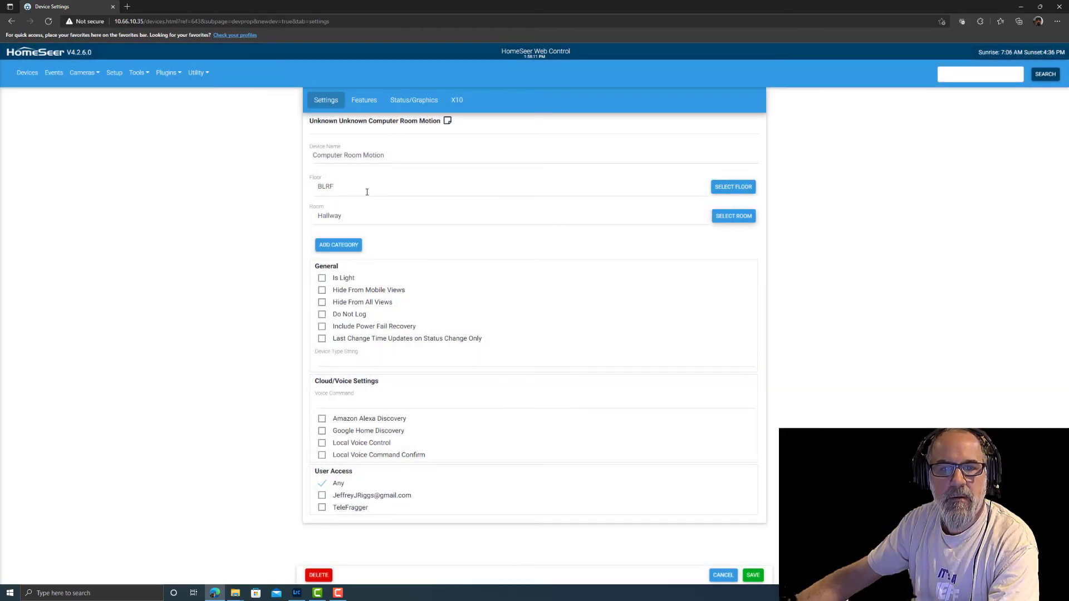
# Check the X10 settings of the Computer Room Motion device, return to its general settings and save it
pyautogui.click(457, 101)
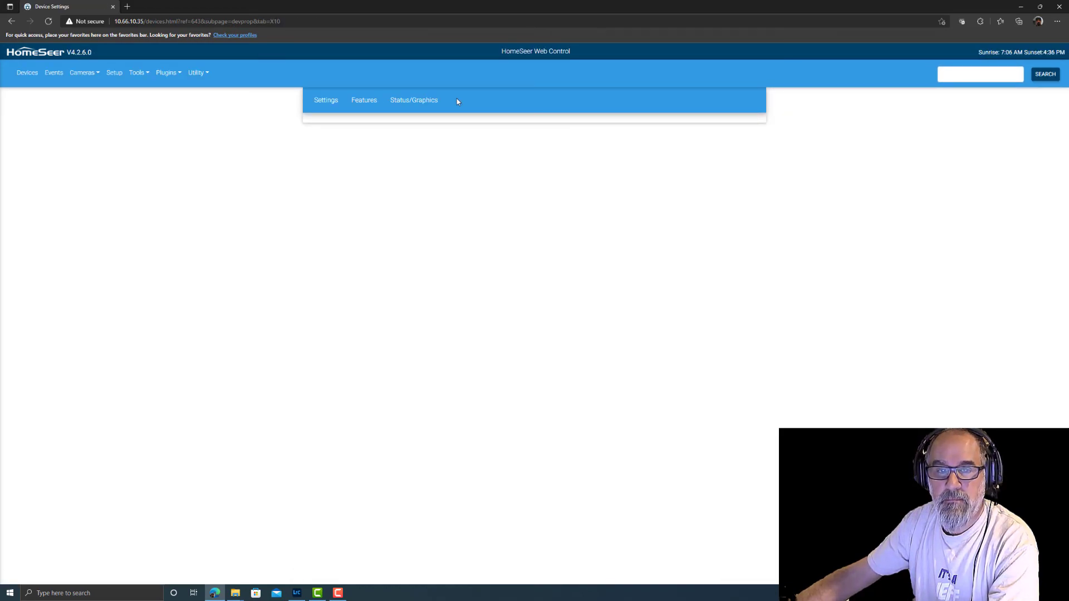
pyautogui.click(320, 101)
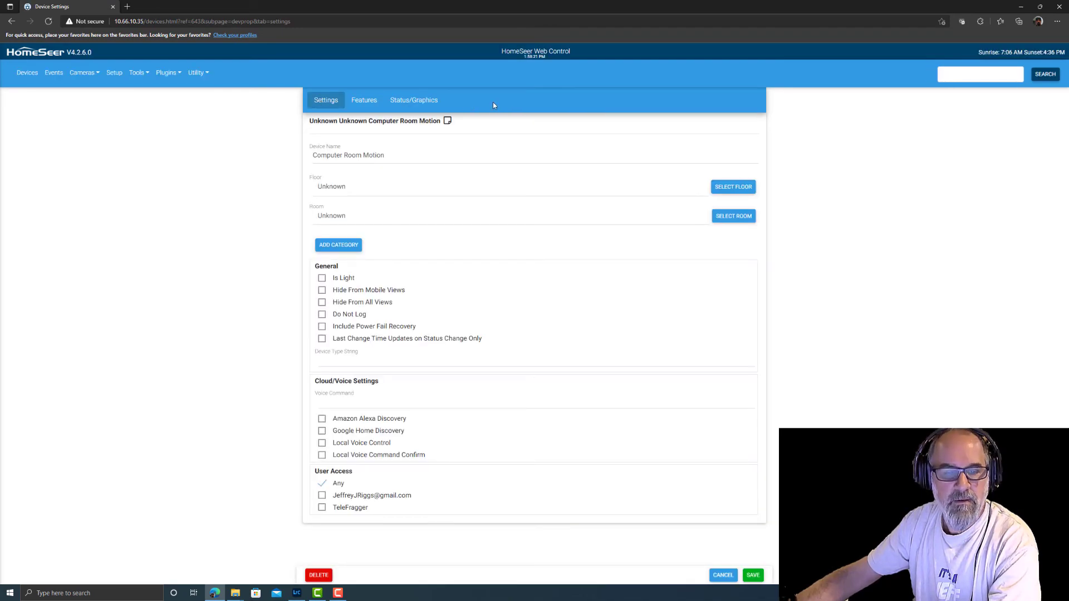
pyautogui.tripleClick(493, 102)
pyautogui.click(477, 101)
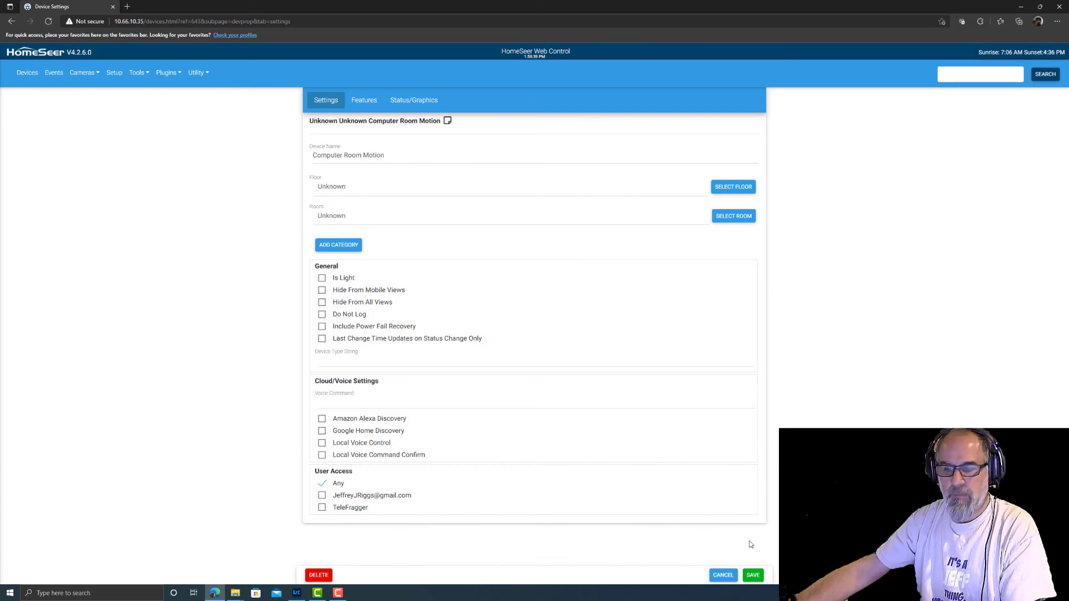
pyautogui.click(749, 578)
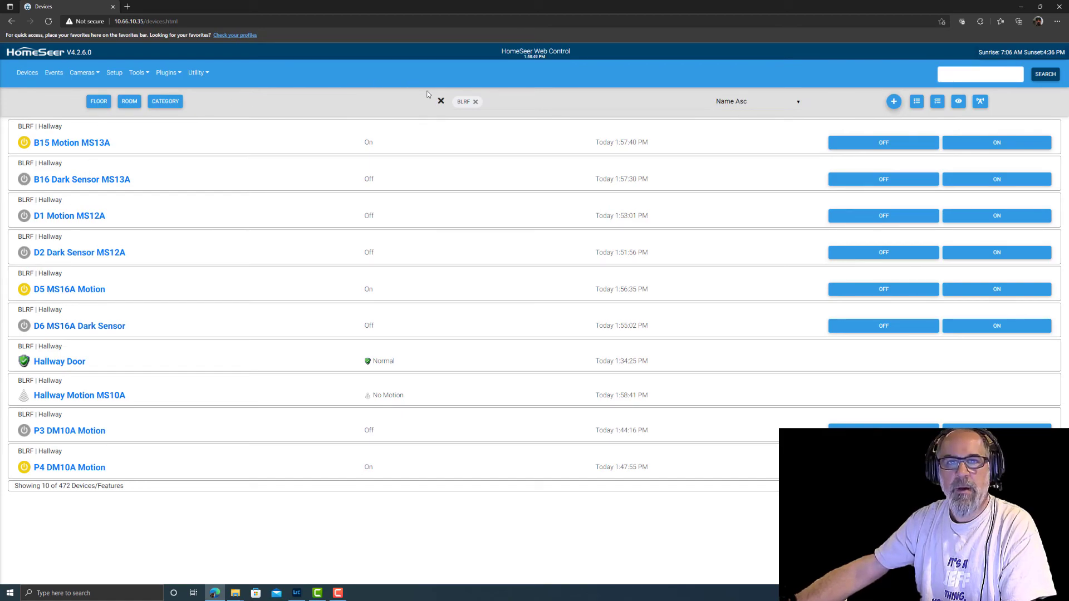
# Add the Hallway room filter to the BLRF device list and clear all filters
pyautogui.click(129, 101)
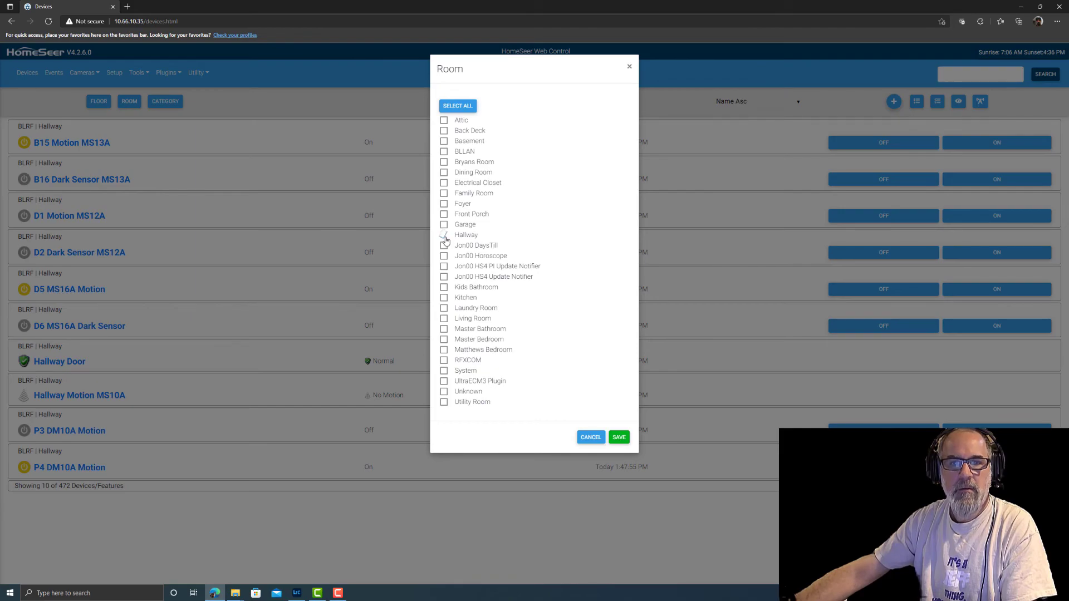
pyautogui.click(618, 437)
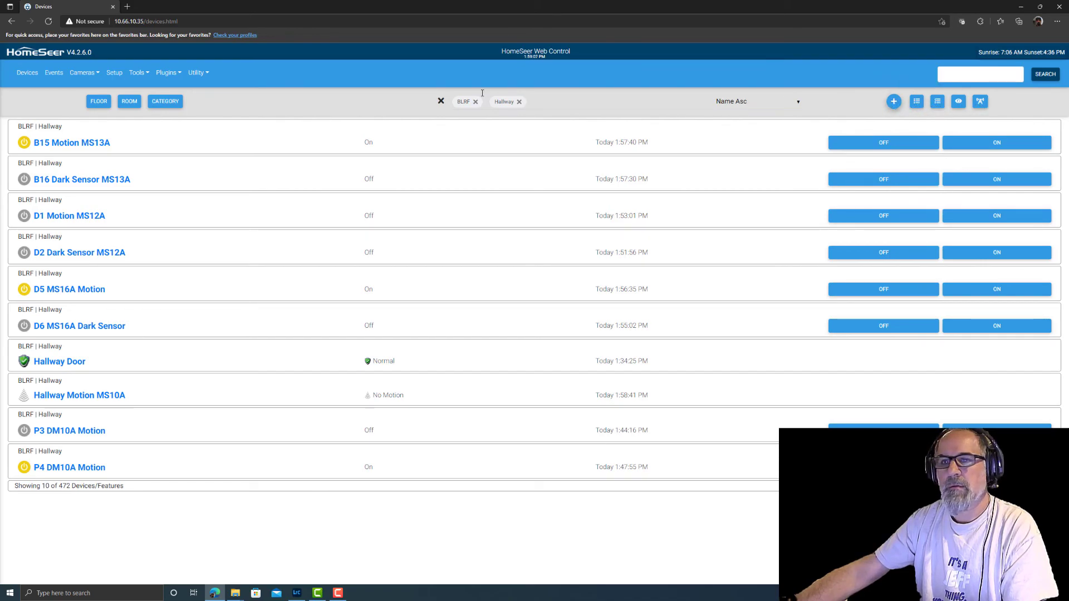
pyautogui.click(441, 101)
# Search for computer and open the Computer Room Motion device from the results
pyautogui.click(950, 73)
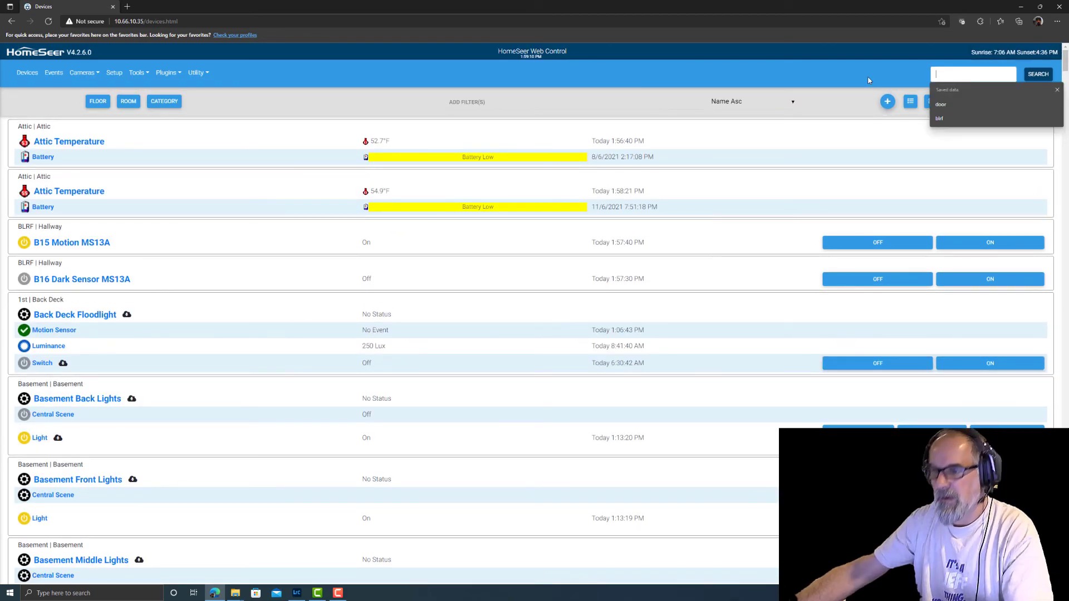
pyautogui.write('computer')
pyautogui.press('Return')
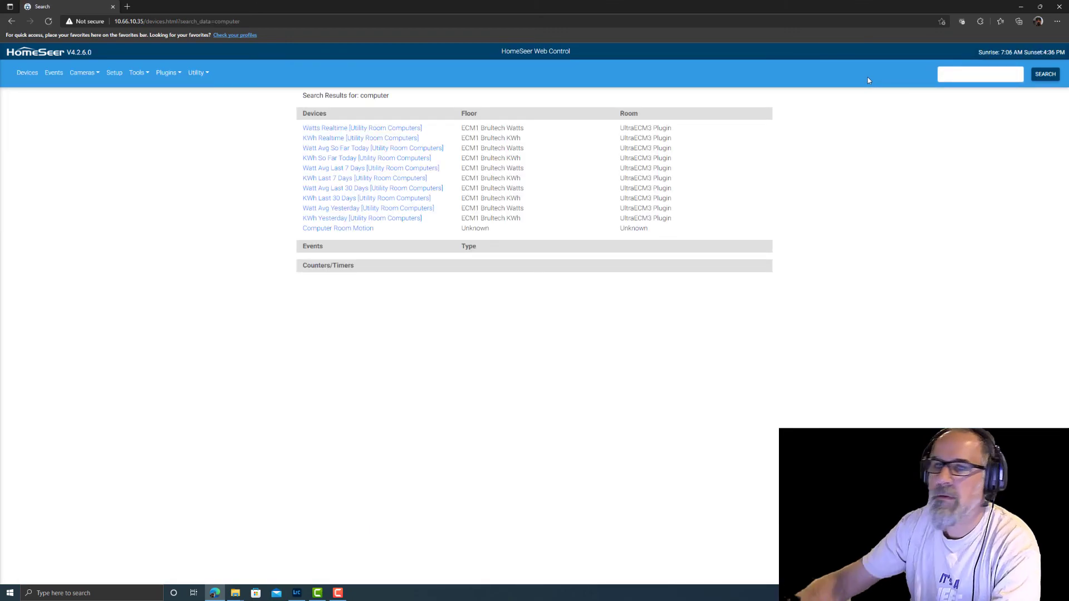
pyautogui.click(357, 229)
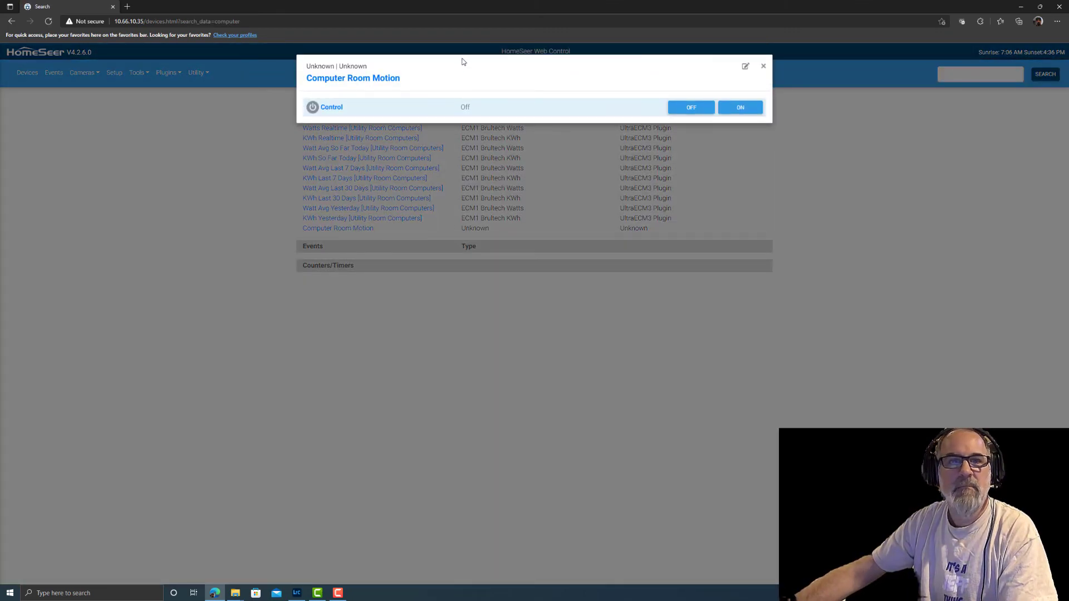
# Open the Control feature of the Computer Room Motion device and assign it to floor BLRF and room Hallway
pyautogui.moveTo(461, 59); pyautogui.dragTo(467, 106)
pyautogui.click(332, 107)
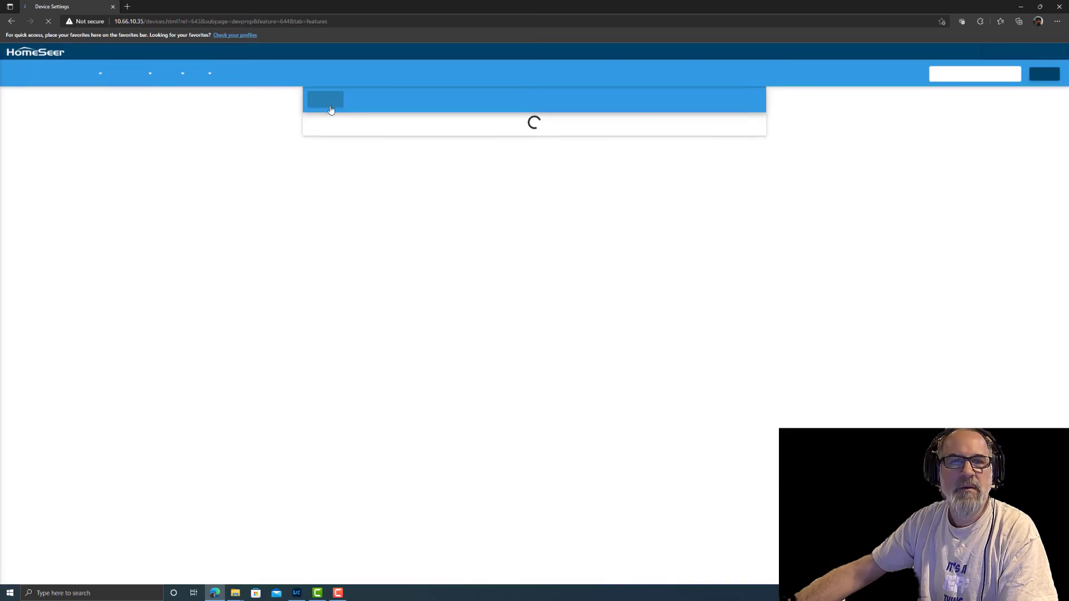
pyautogui.click(733, 189)
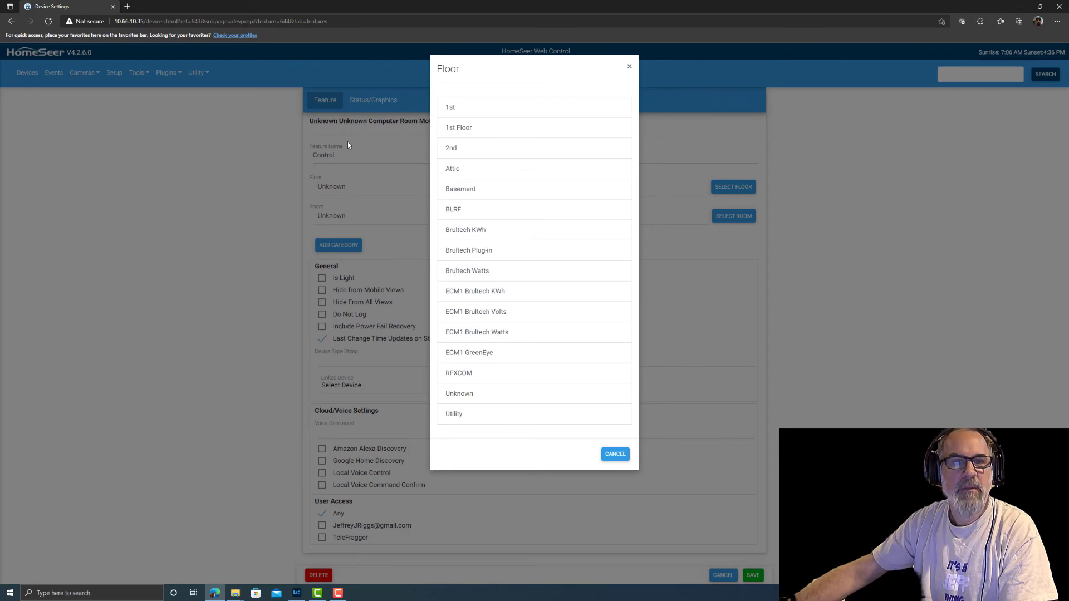
pyautogui.click(461, 210)
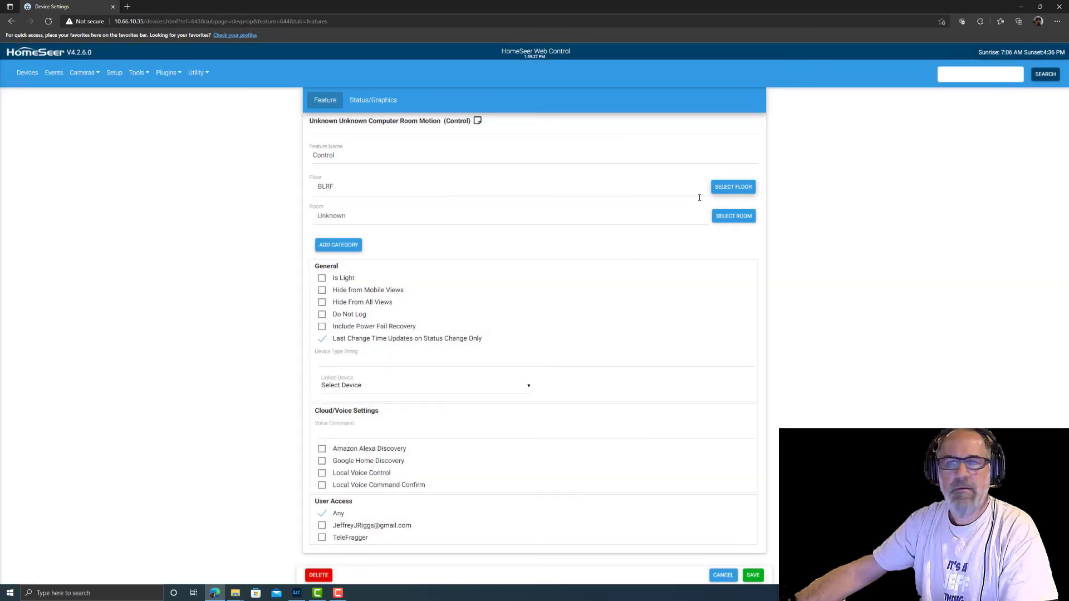
pyautogui.click(725, 216)
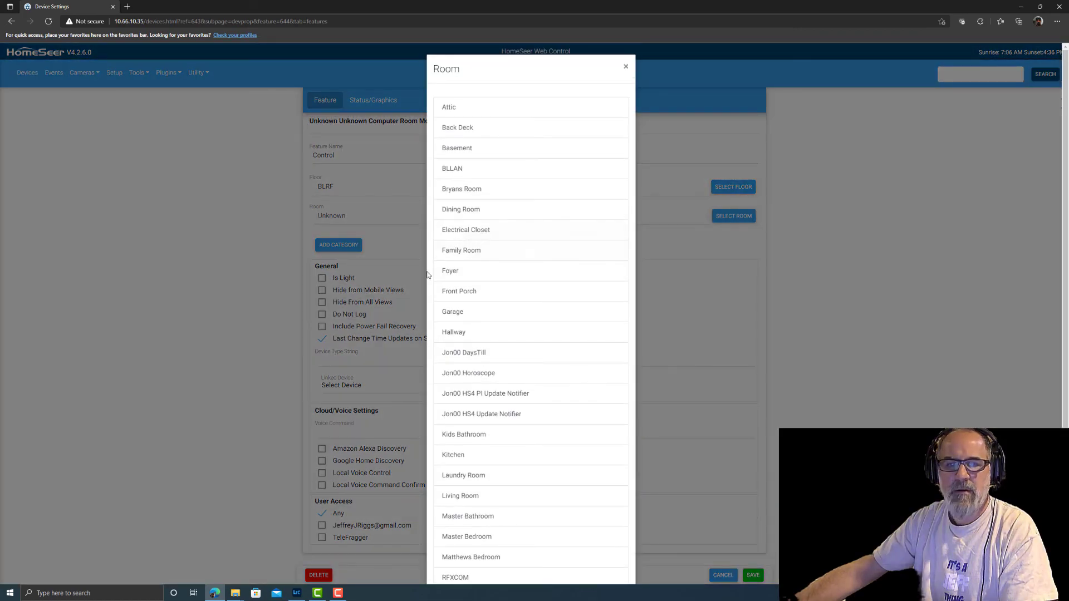
pyautogui.click(457, 334)
# Rename the Control feature as Computer Room Motion with device type string Motion, leave it without a linked device and save it
pyautogui.click(357, 159)
pyautogui.moveTo(337, 156); pyautogui.dragTo(301, 157)
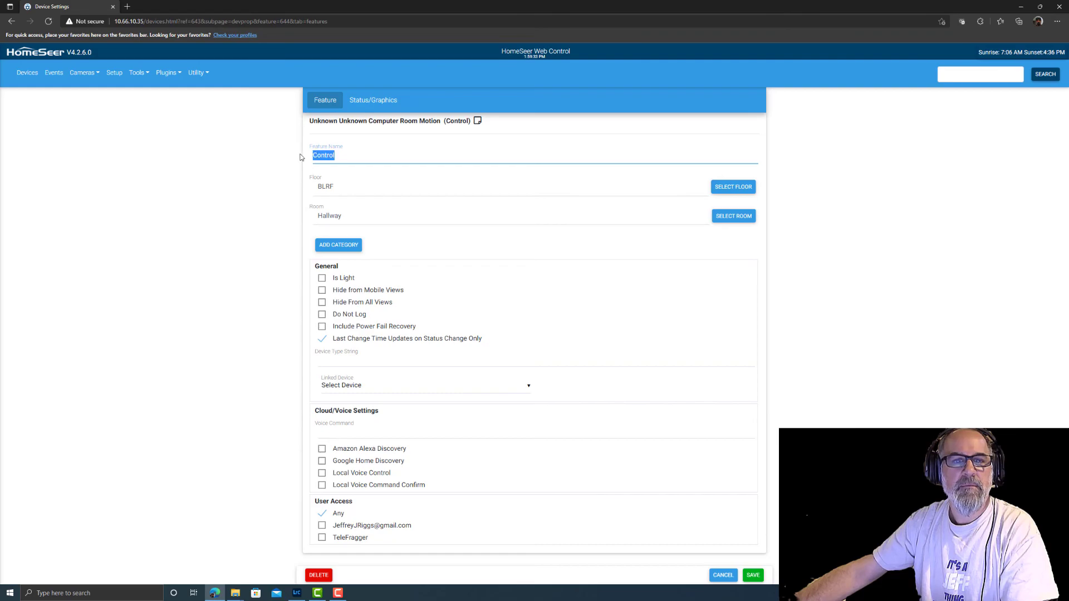
pyautogui.write('Compute')
pyautogui.press('Down')
pyautogui.press('Tab')
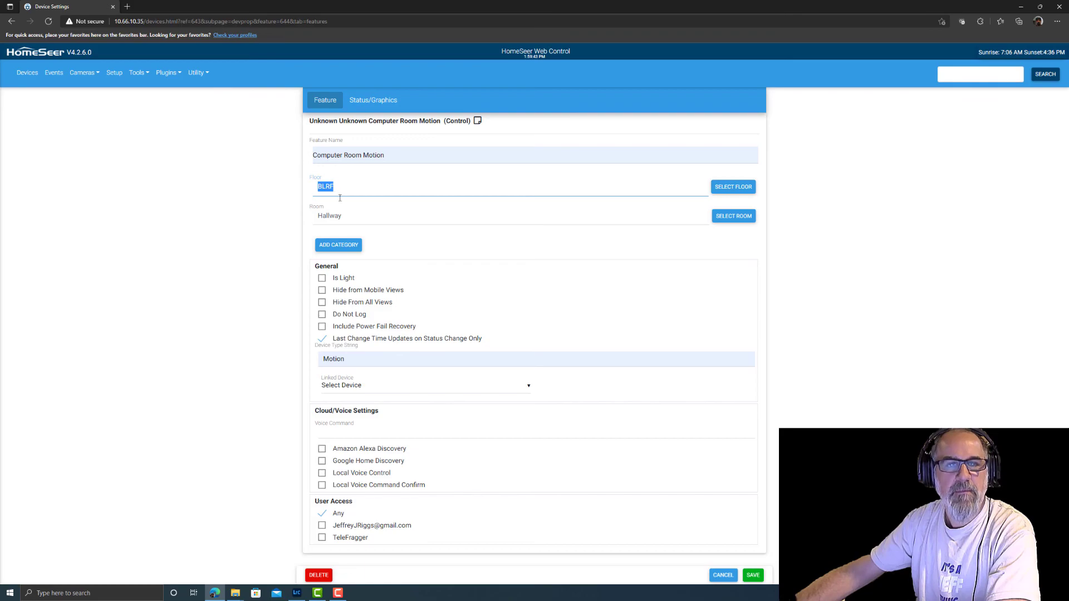
pyautogui.click(359, 386)
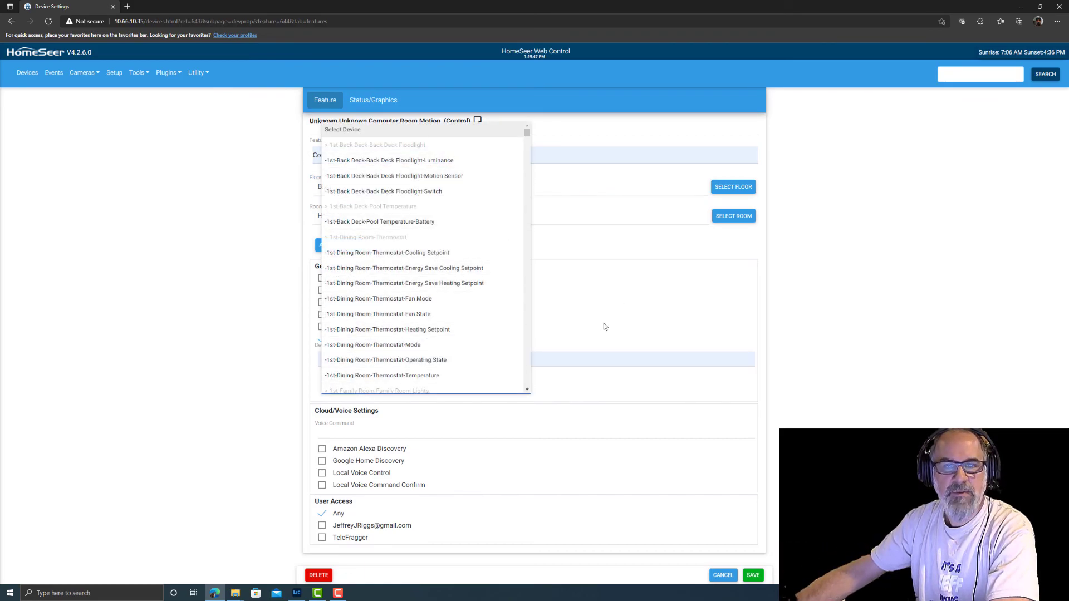
pyautogui.click(480, 374)
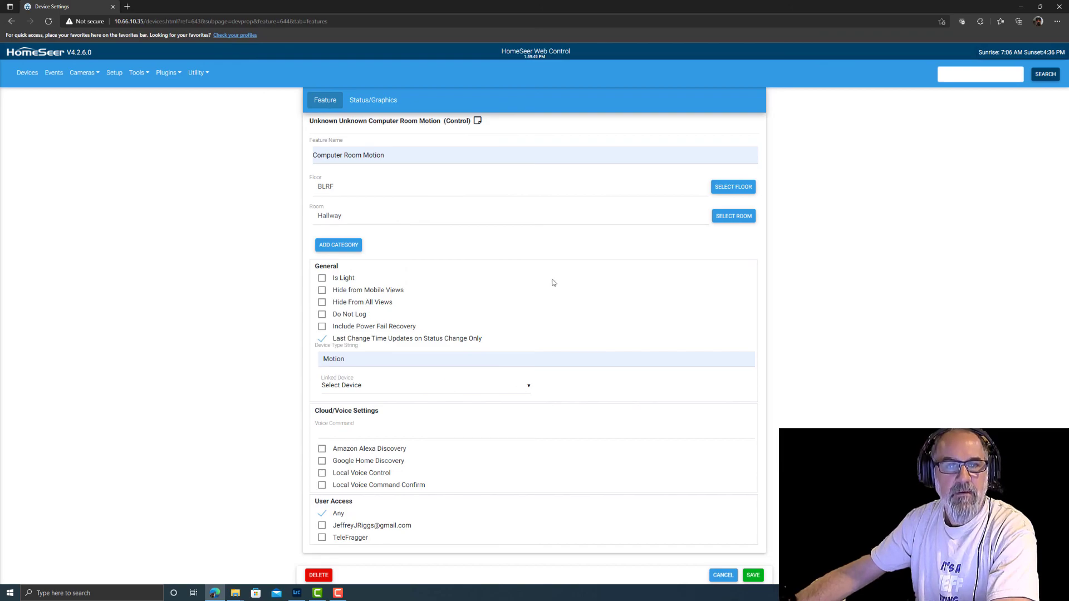
pyautogui.click(752, 576)
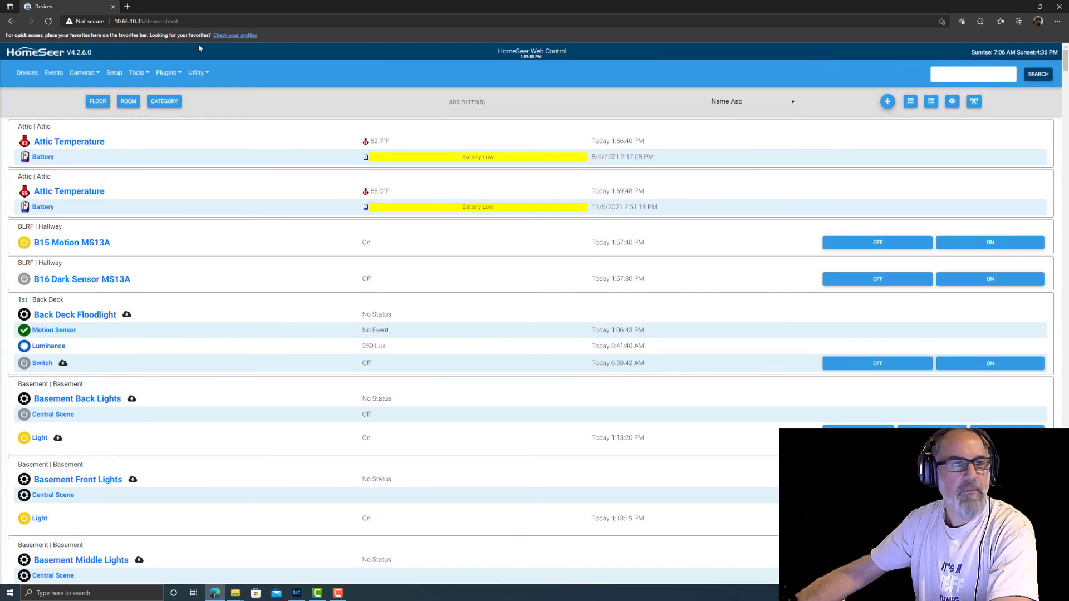
# Filter the device list to the BLRF floor
pyautogui.click(129, 103)
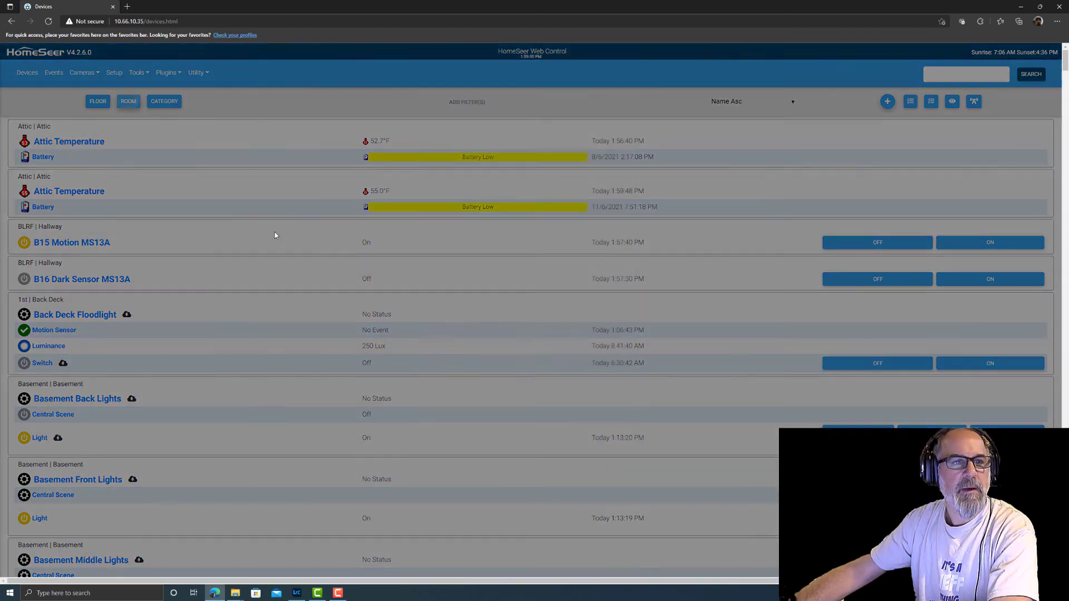
pyautogui.click(101, 103)
pyautogui.click(98, 101)
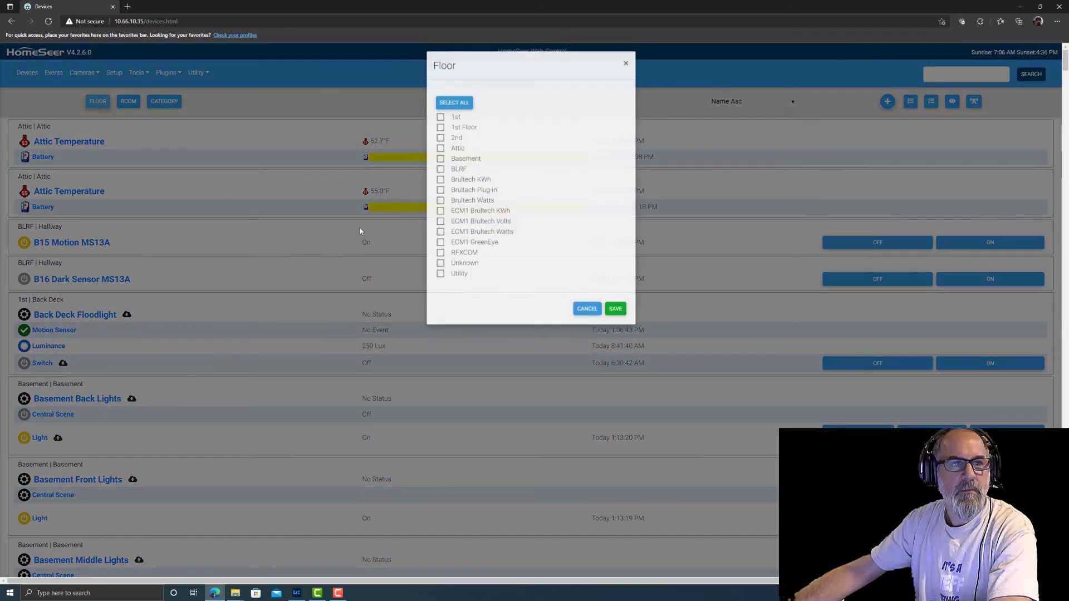
pyautogui.click(440, 173)
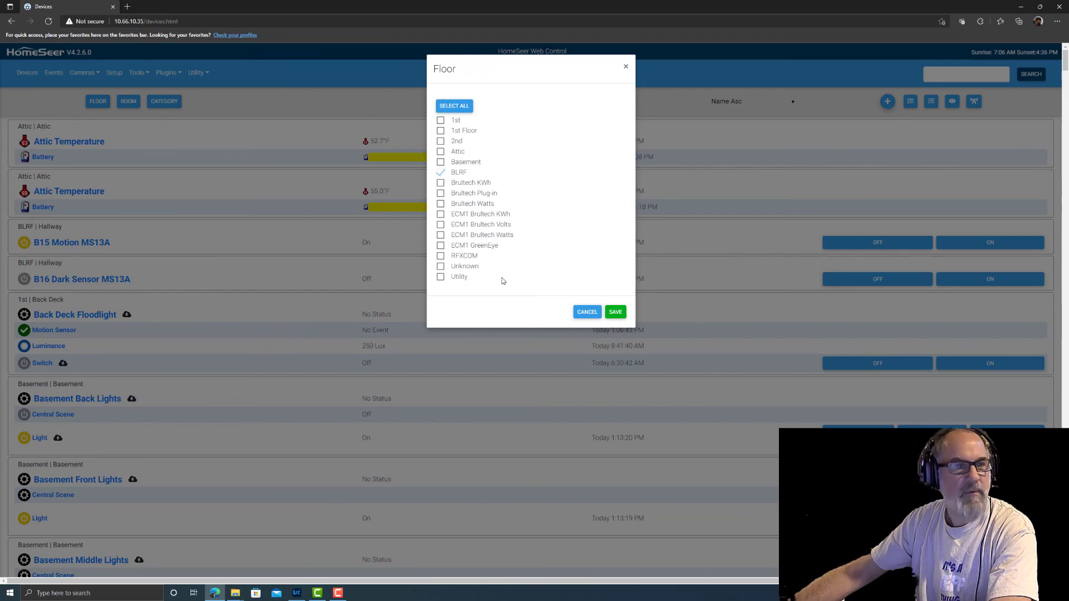
pyautogui.click(616, 313)
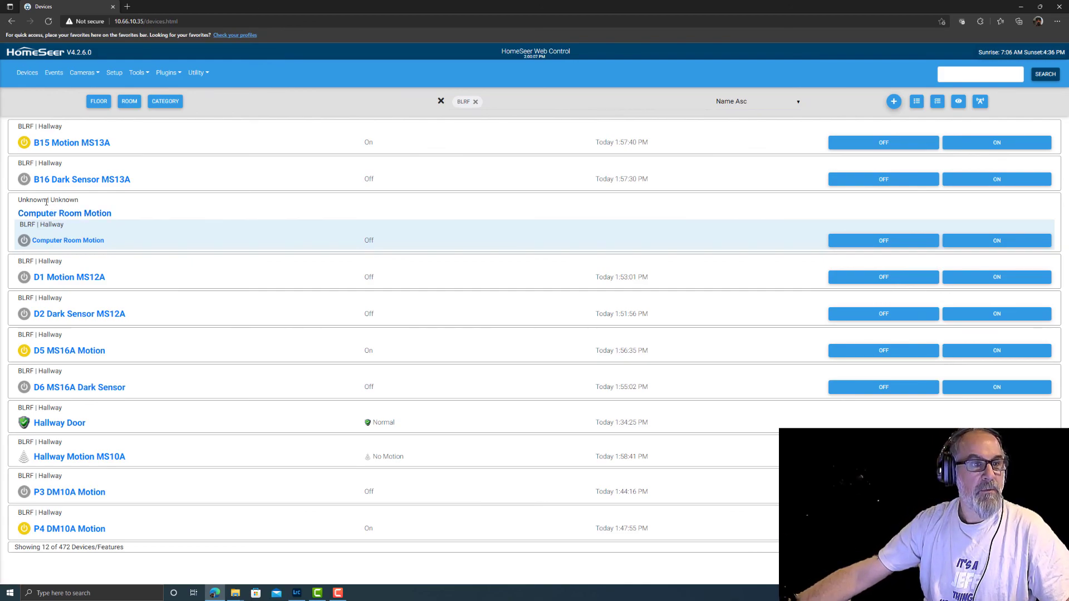
# Assign the parent Computer Room Motion device to floor BLRF and room Hallway and save it
pyautogui.click(66, 214)
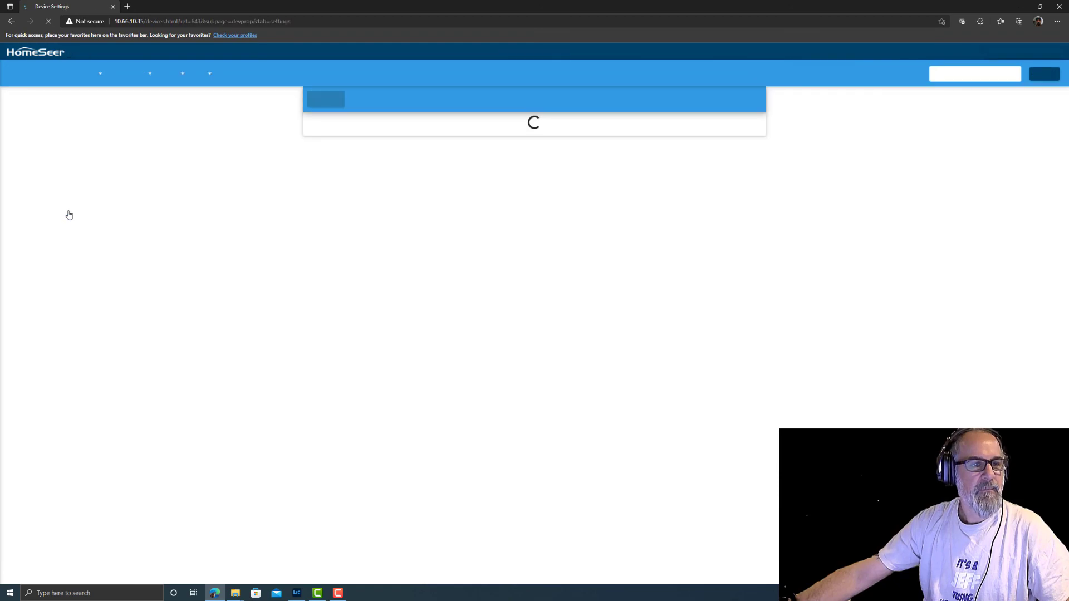
pyautogui.click(717, 189)
pyautogui.click(442, 213)
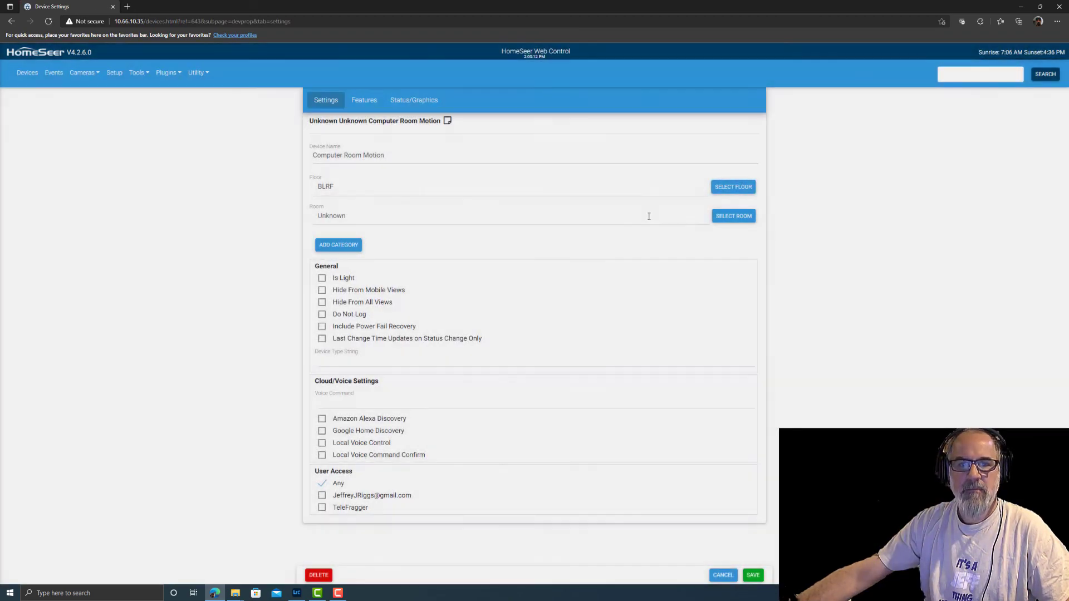
pyautogui.click(729, 220)
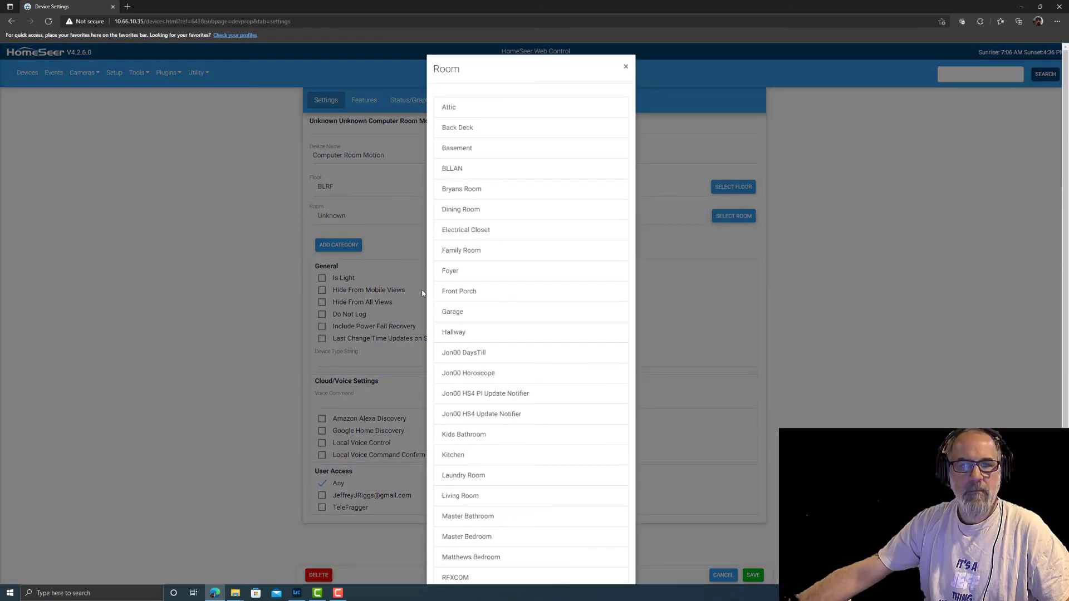
pyautogui.click(451, 332)
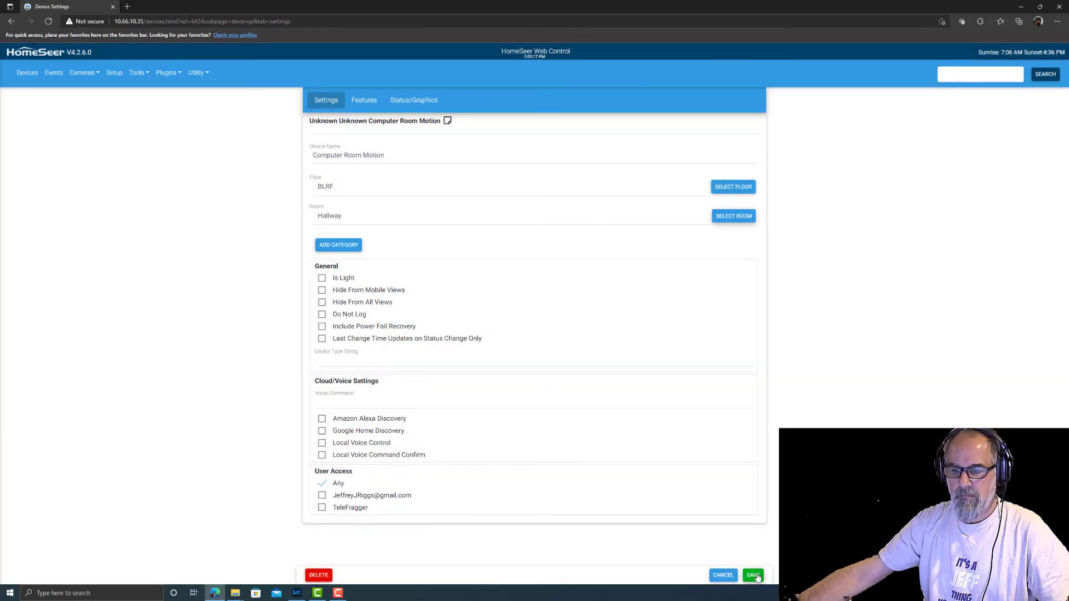
pyautogui.click(753, 575)
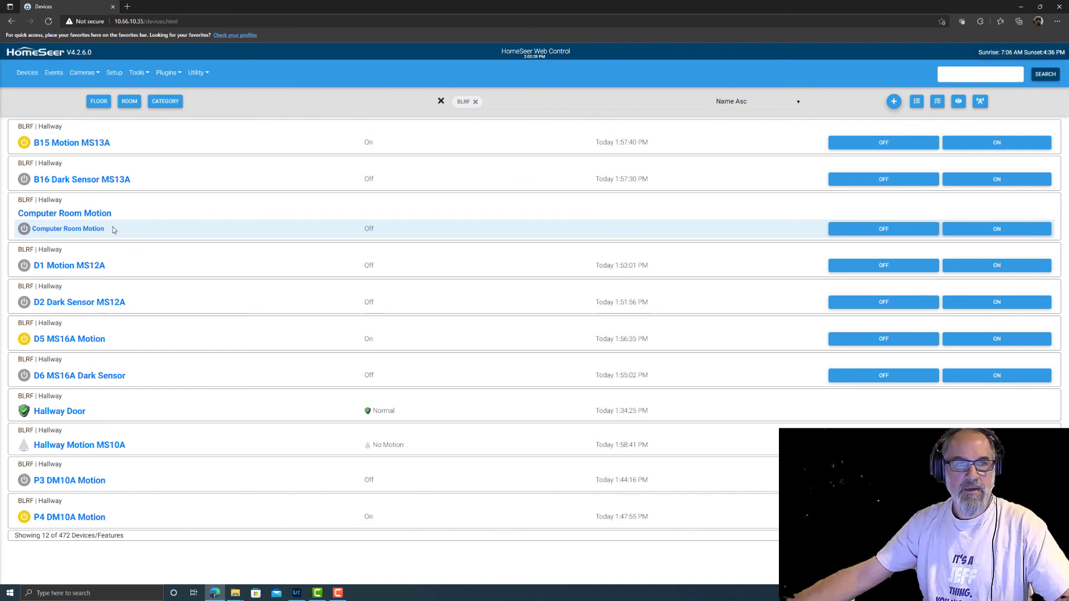
# Open the Computer Room Motion feature under its parent device and delete it, confirming the deletion
pyautogui.click(92, 230)
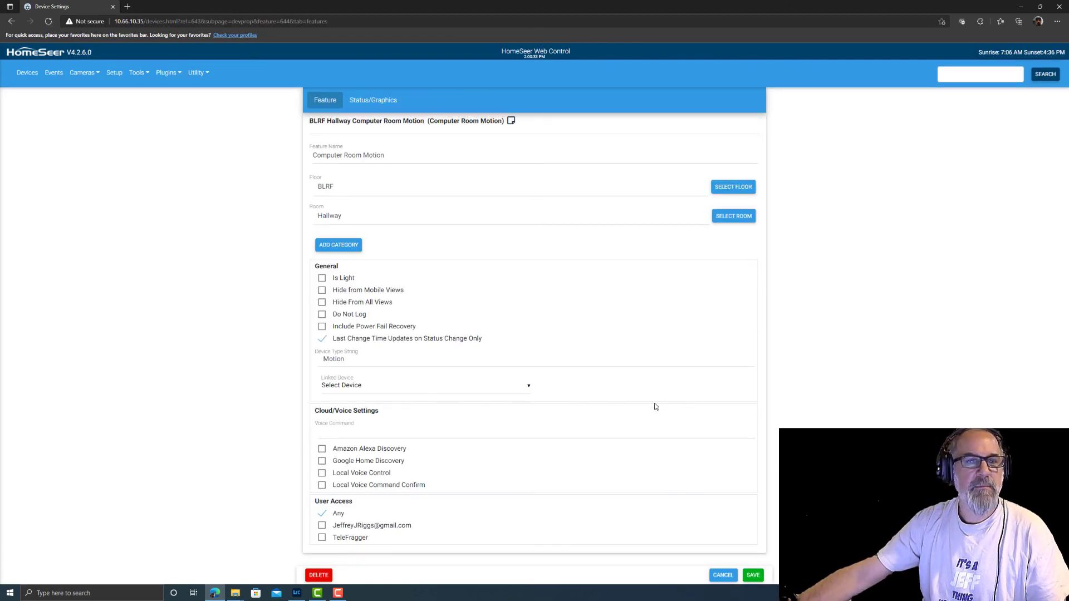
pyautogui.click(313, 576)
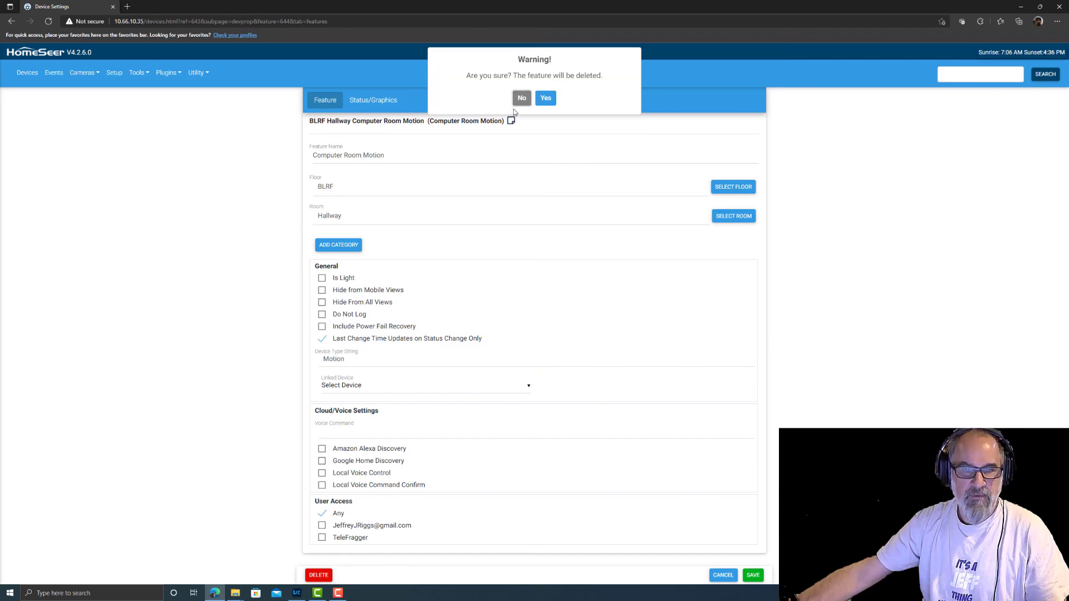
pyautogui.click(540, 103)
pyautogui.click(531, 360)
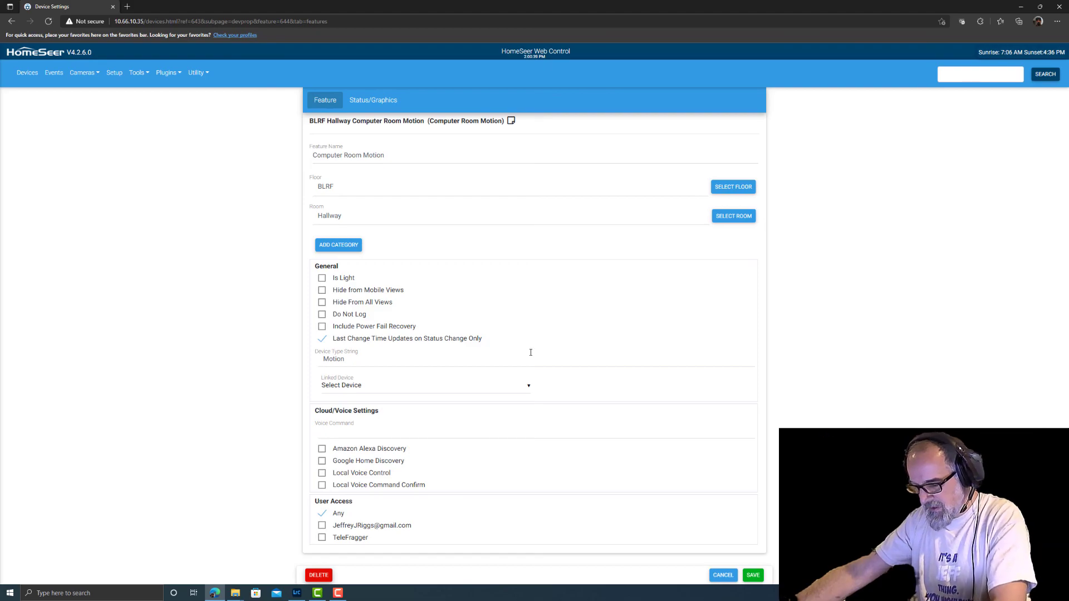